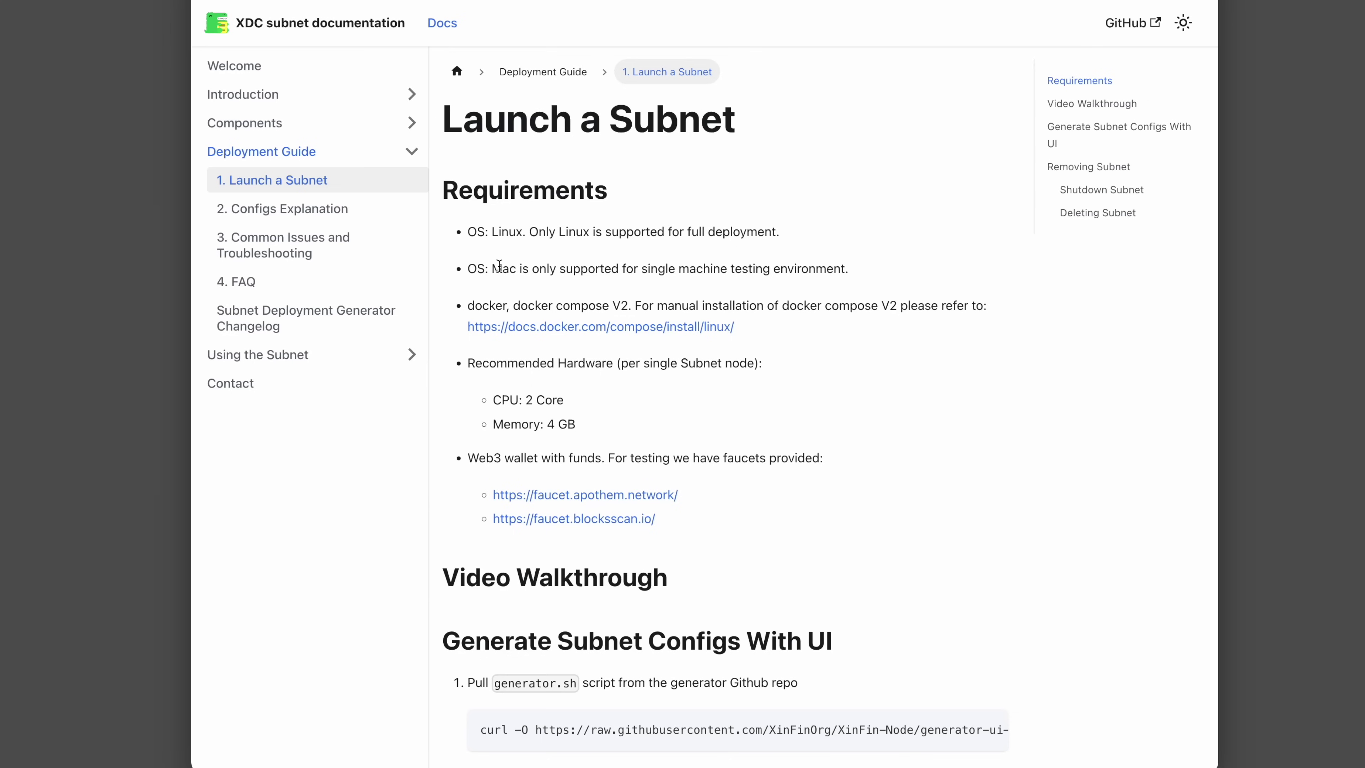
Scroll the XDC subnet guide down to the generate.sh curl command and reveal its full line.
drag(494, 267, 862, 267)
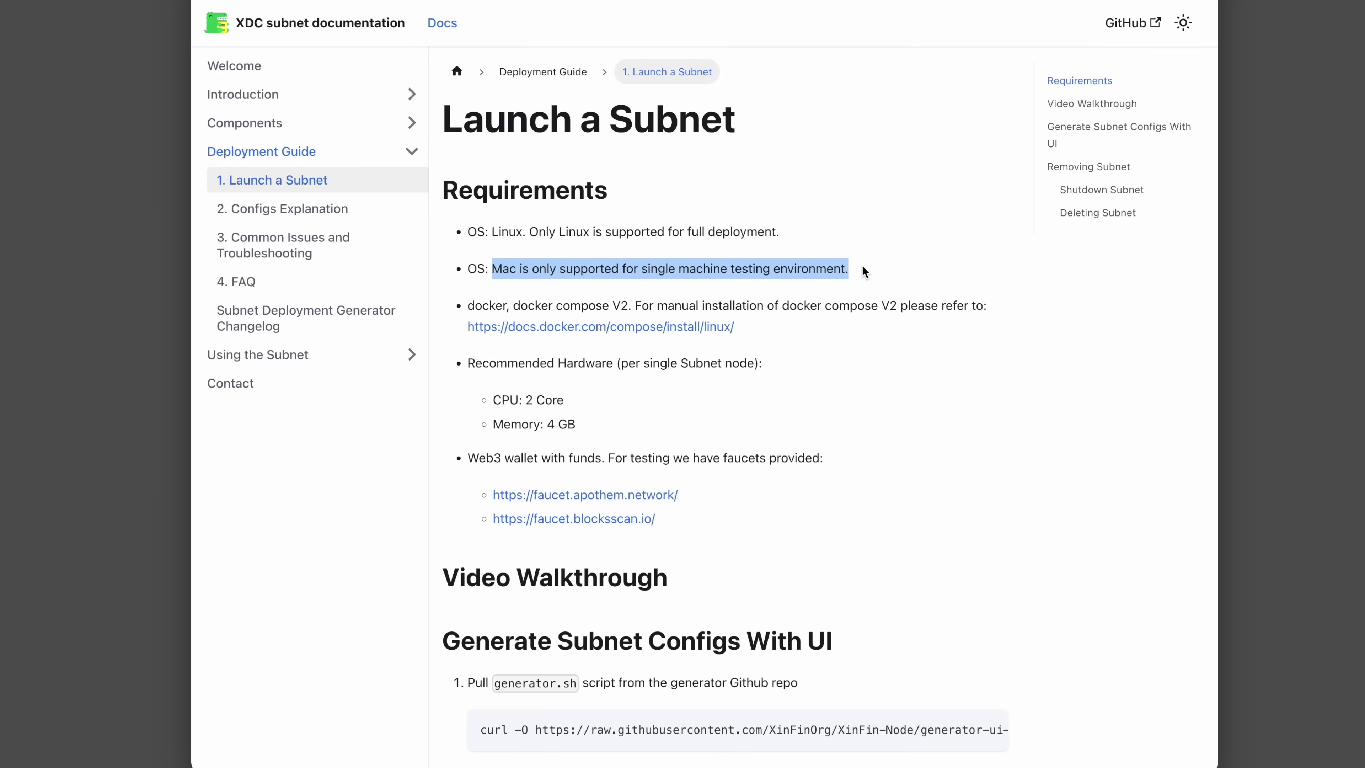
click(845, 316)
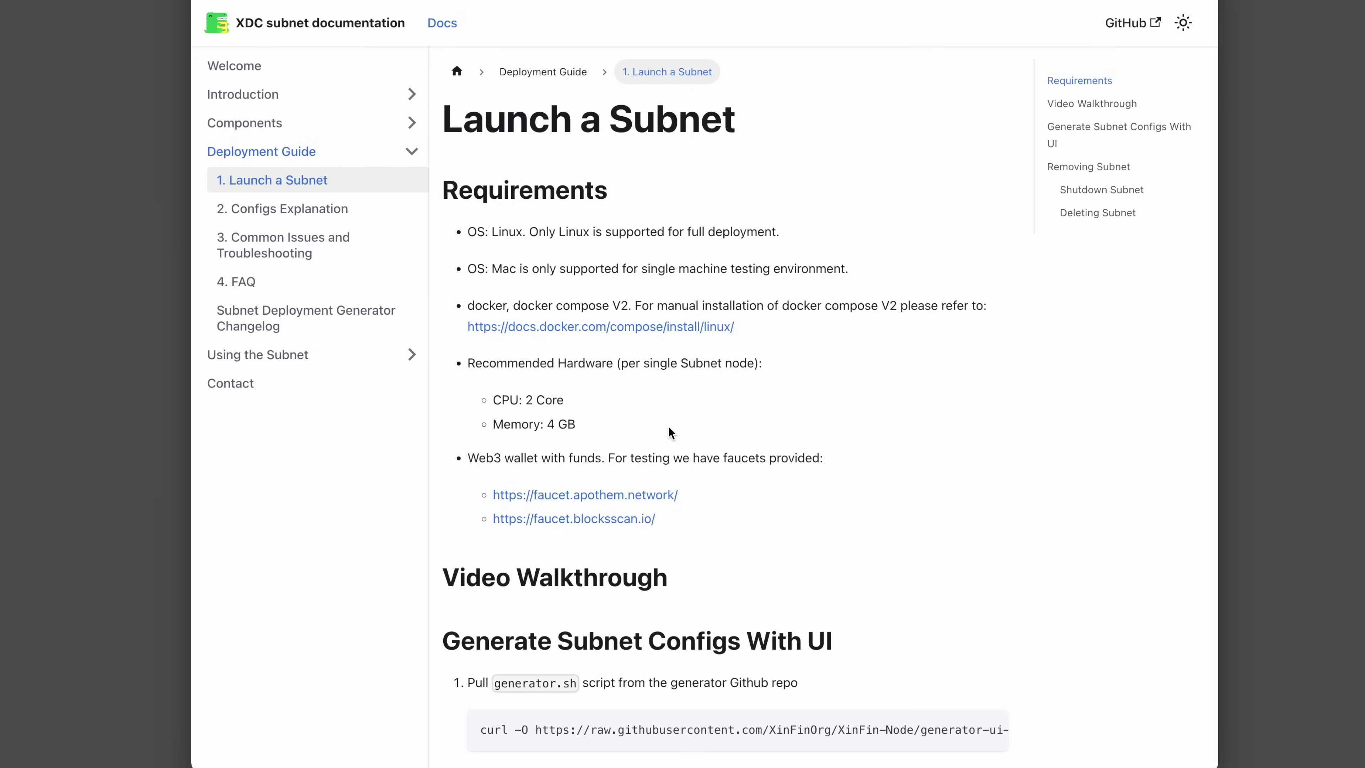
scroll(652, 393, down, 1)
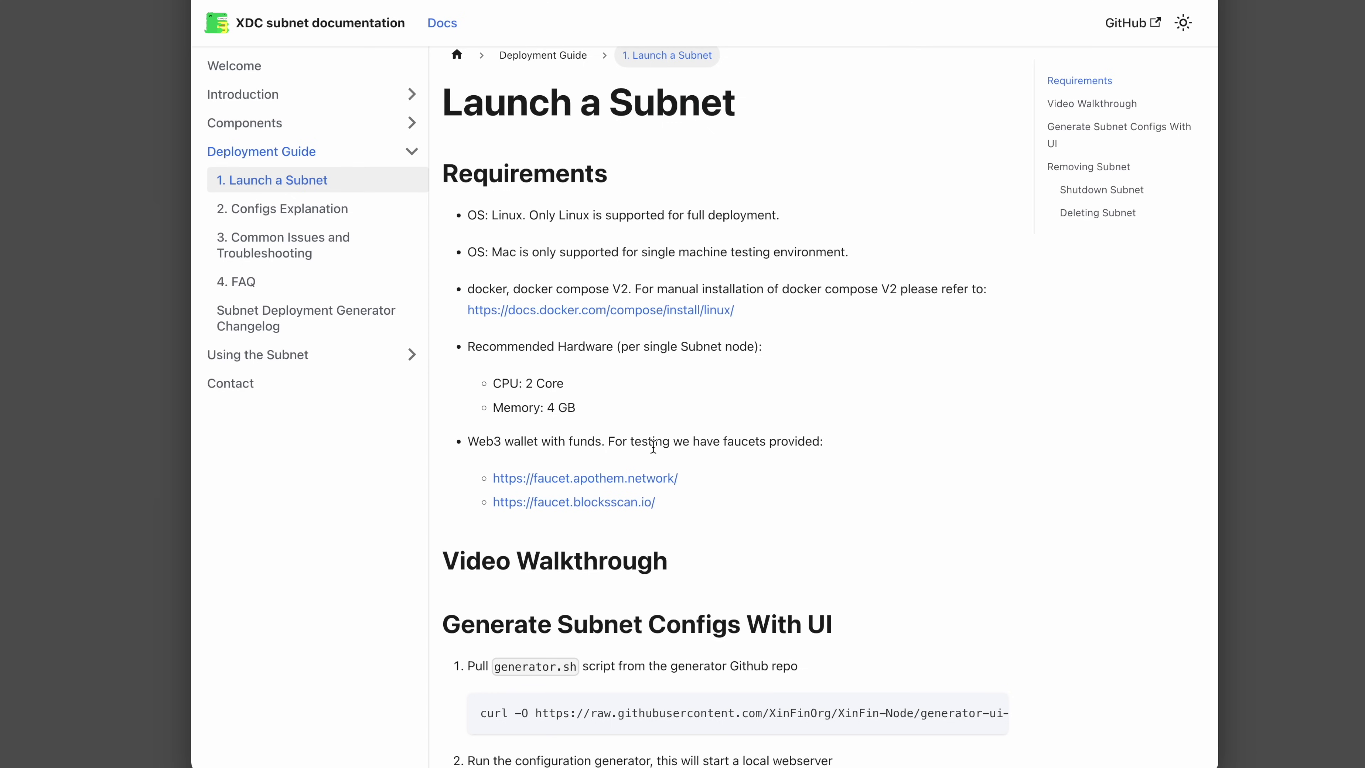
scroll(653, 446, down, 5)
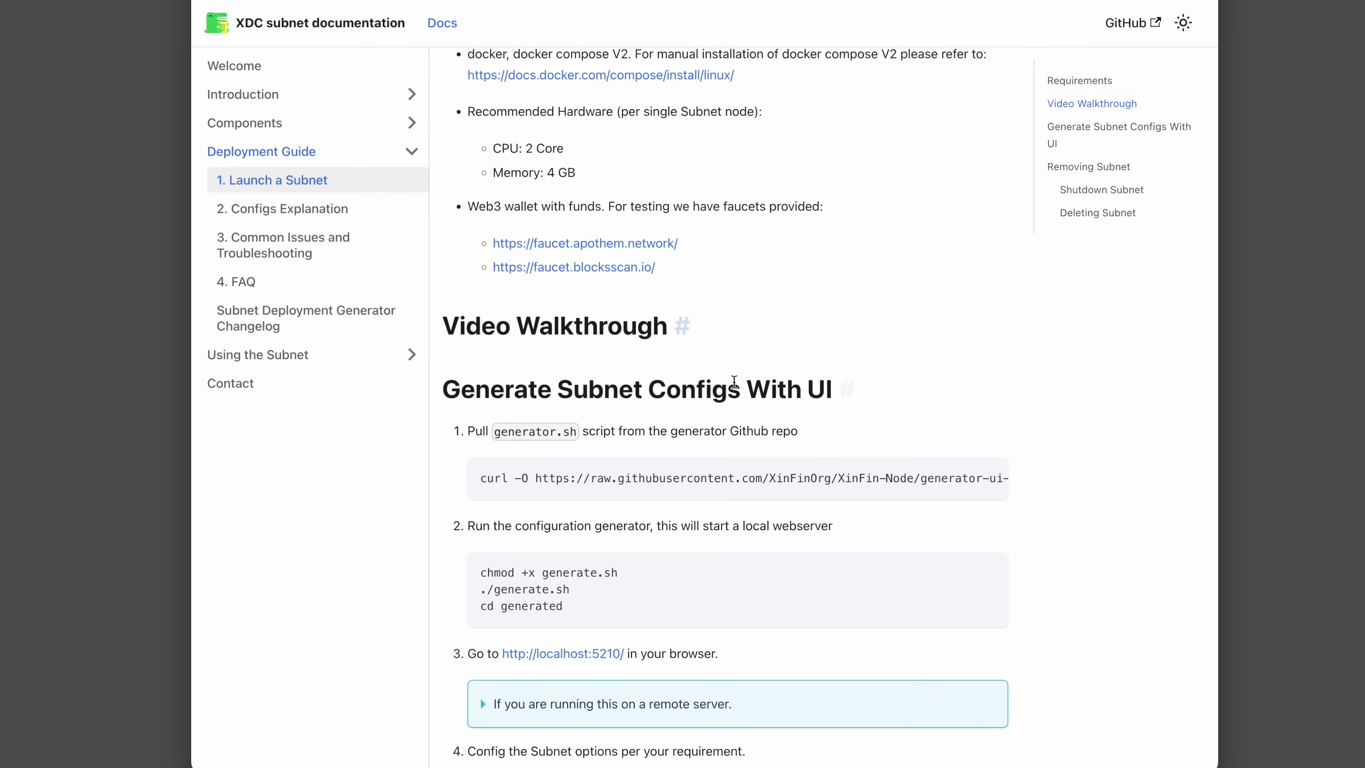
scroll(766, 308, down, 6)
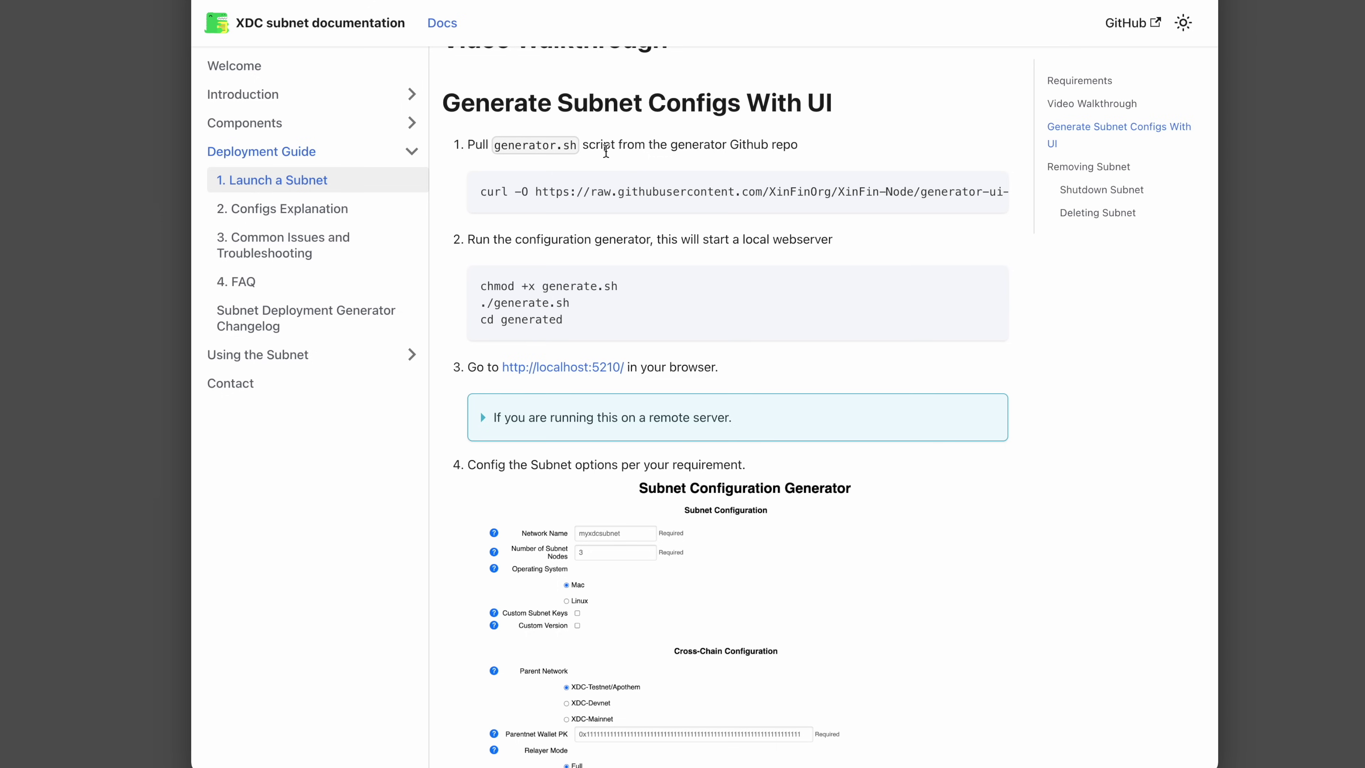
scroll(759, 183, right, 5)
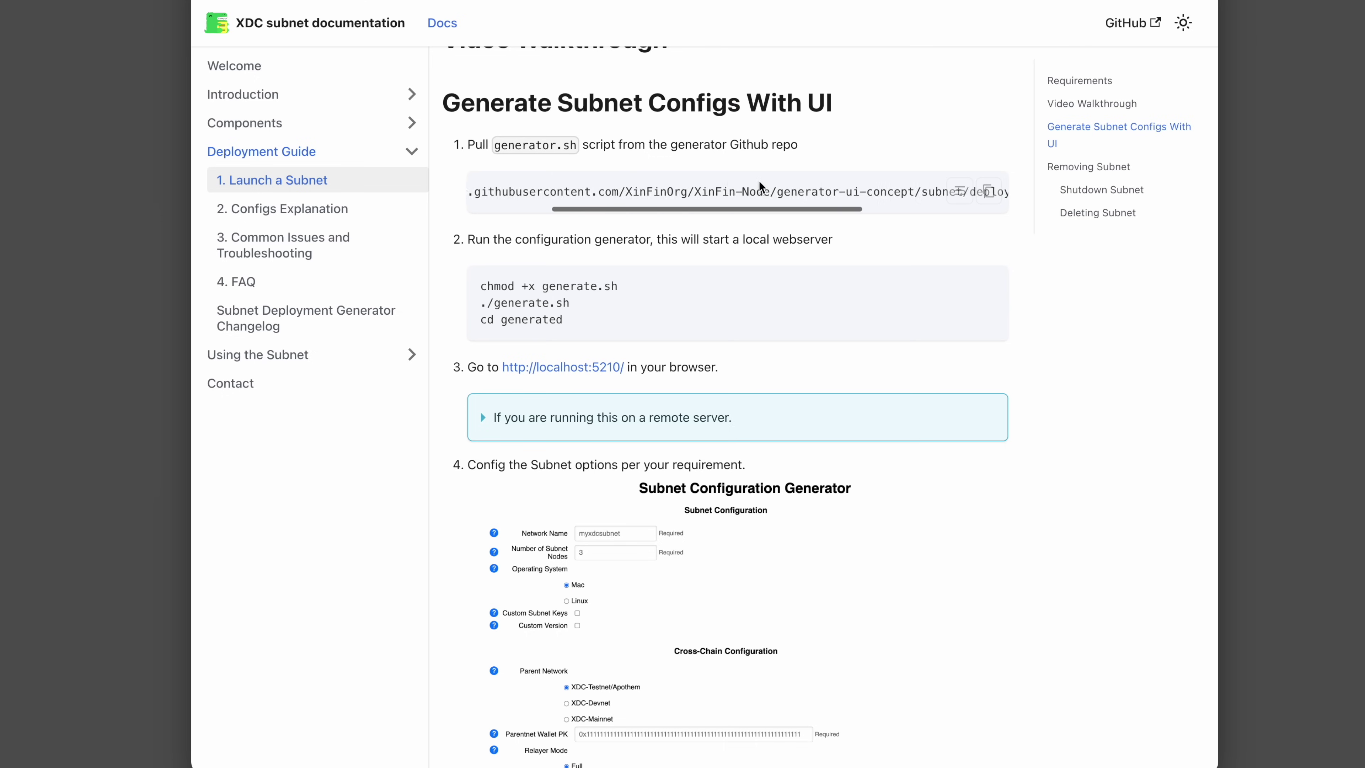
scroll(759, 182, right, 5)
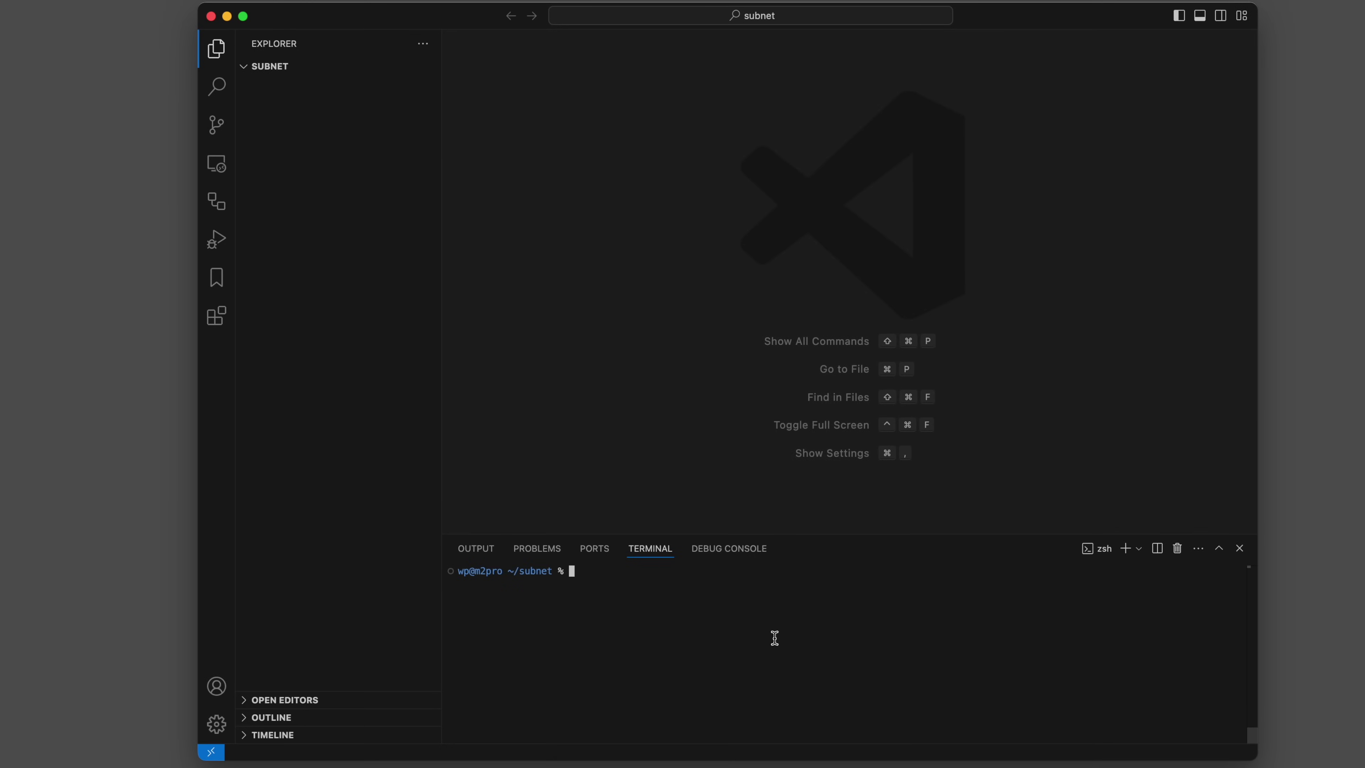
Download generate.sh with the pasted curl command and view it in the editor.
text(curl -O https://raw.githubusercontent.com/XinFinOrg/XinFin-Node/generator-ui-concept/subnet/deployment-generator/scripts/generate.sh)
key(Return)
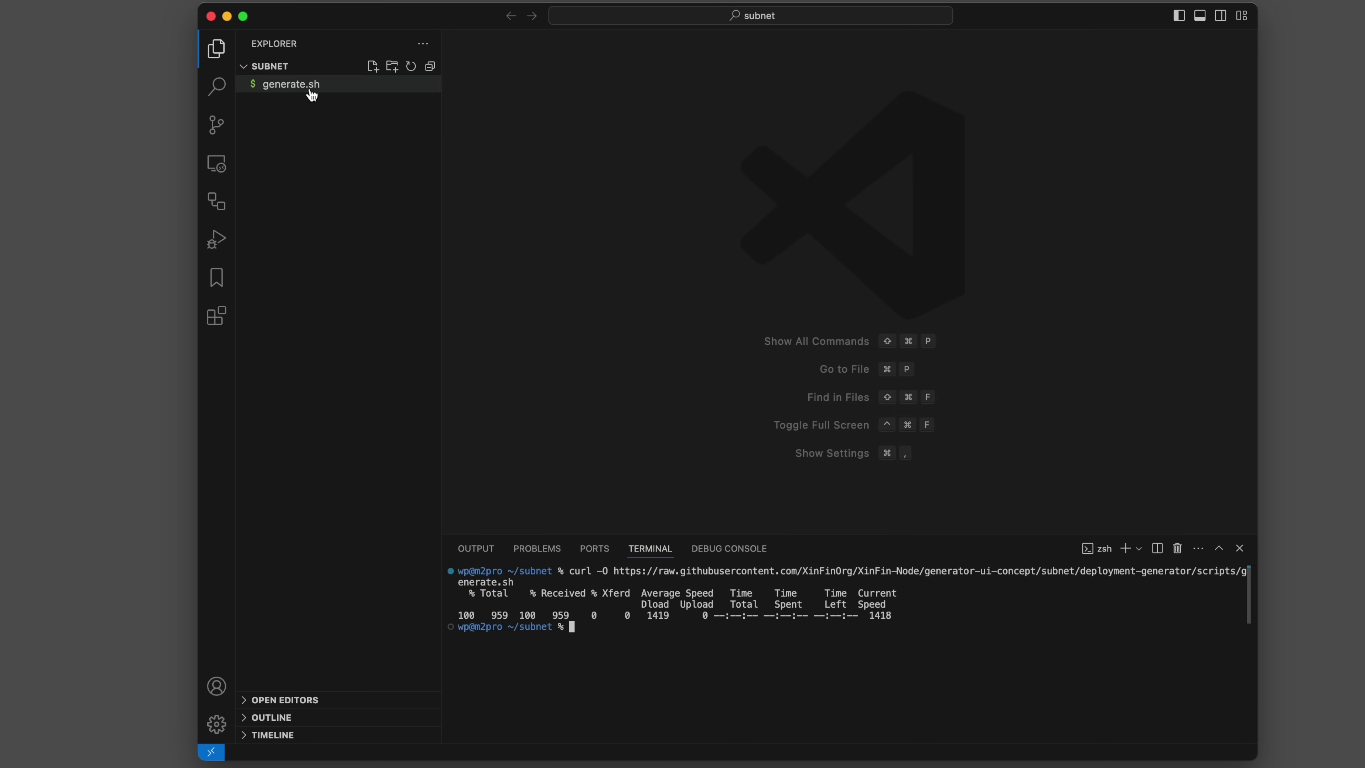
click(312, 94)
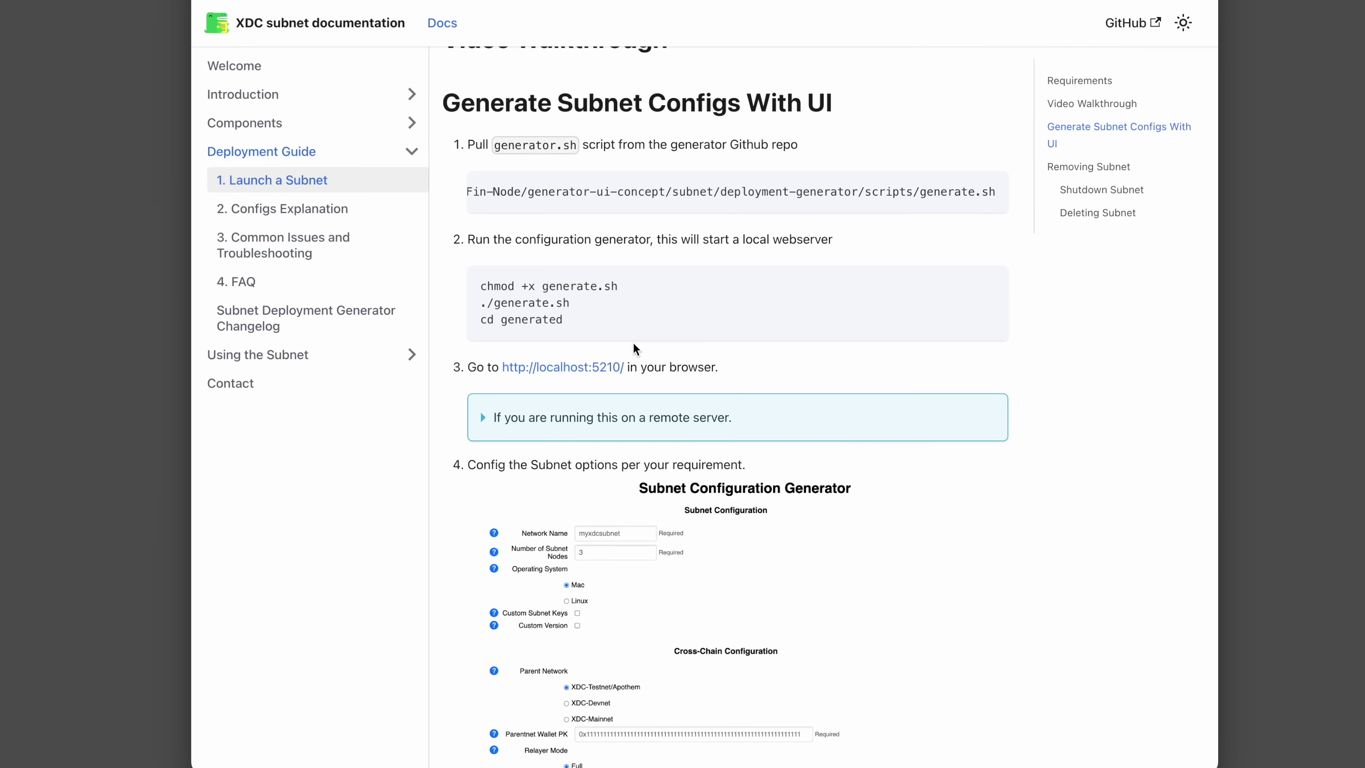
Run the chmod, generate and cd commands from the docs, then open the localhost:5210 generator page.
scroll(634, 342, down, 3)
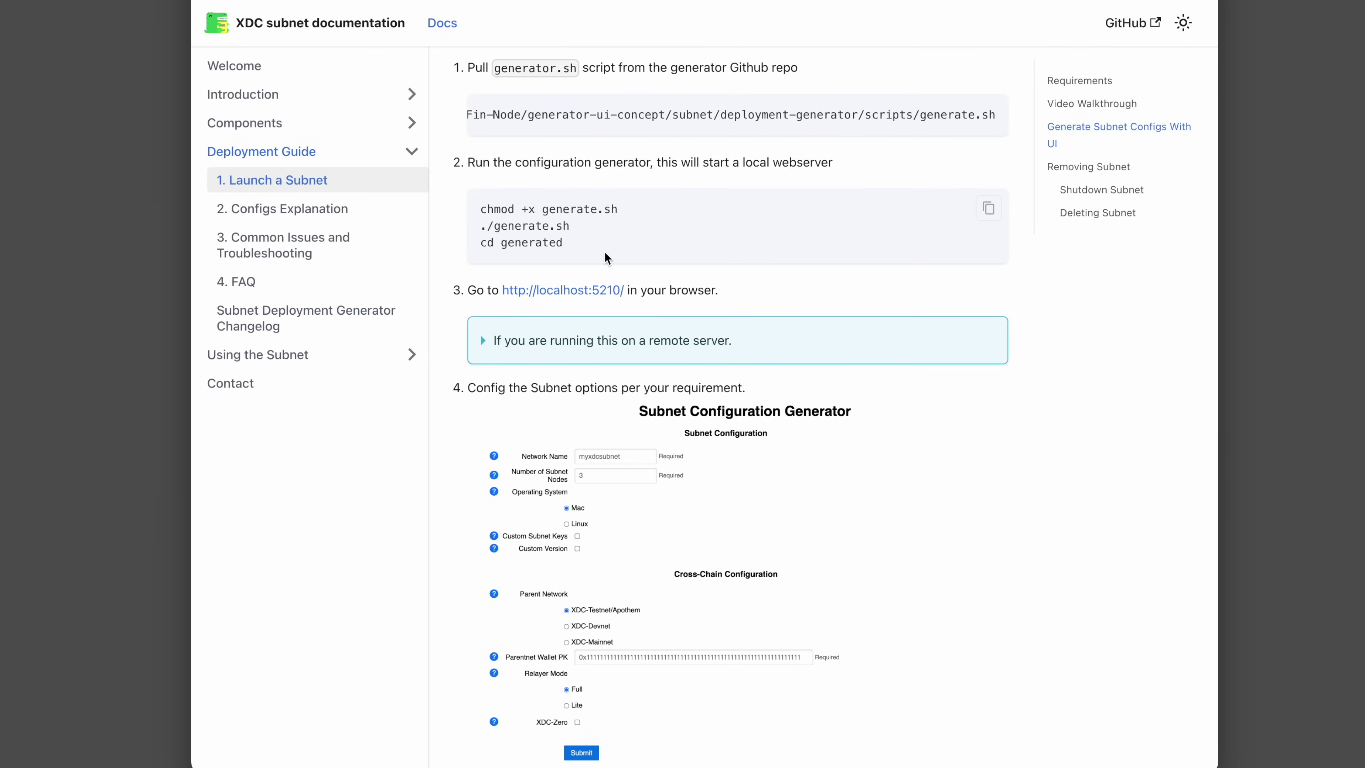
drag(604, 252, 463, 206)
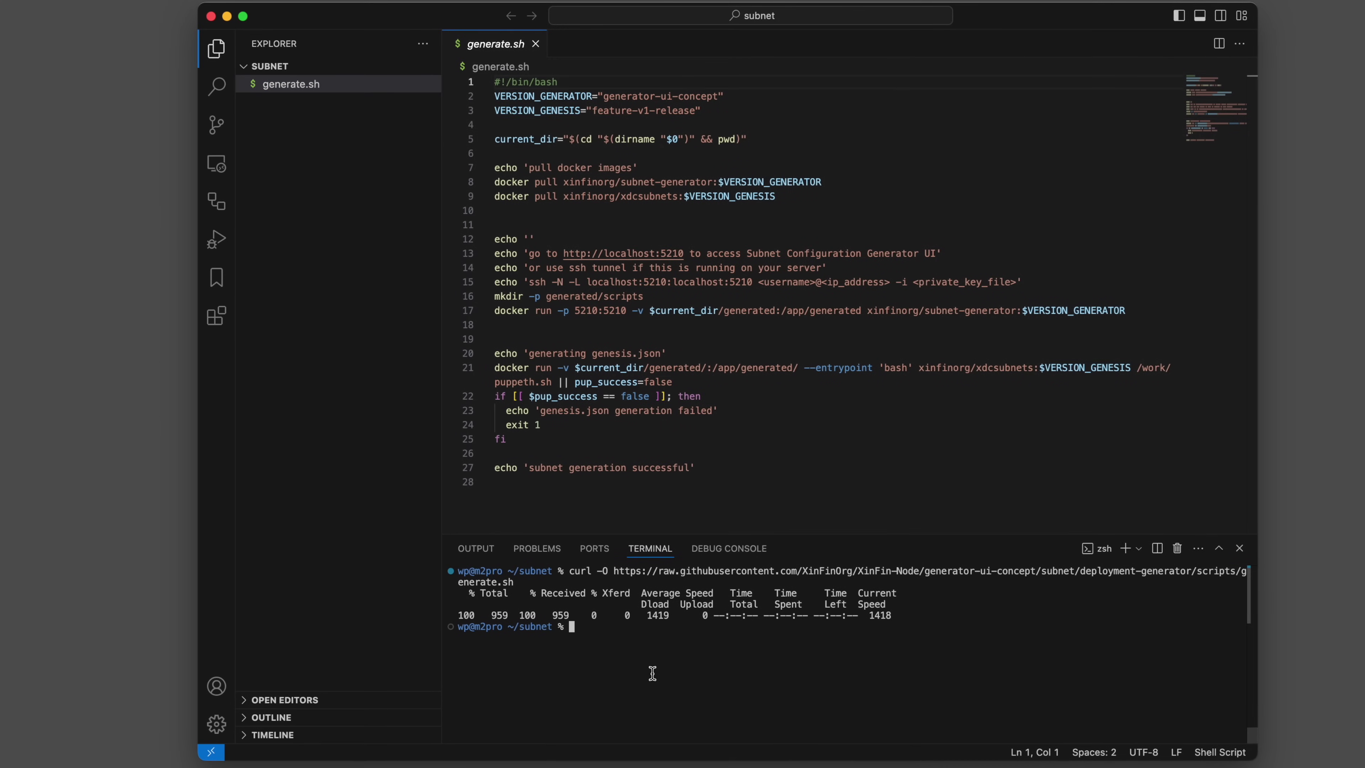
text(chmod +x generate.sh ./generate.sh cd generated)
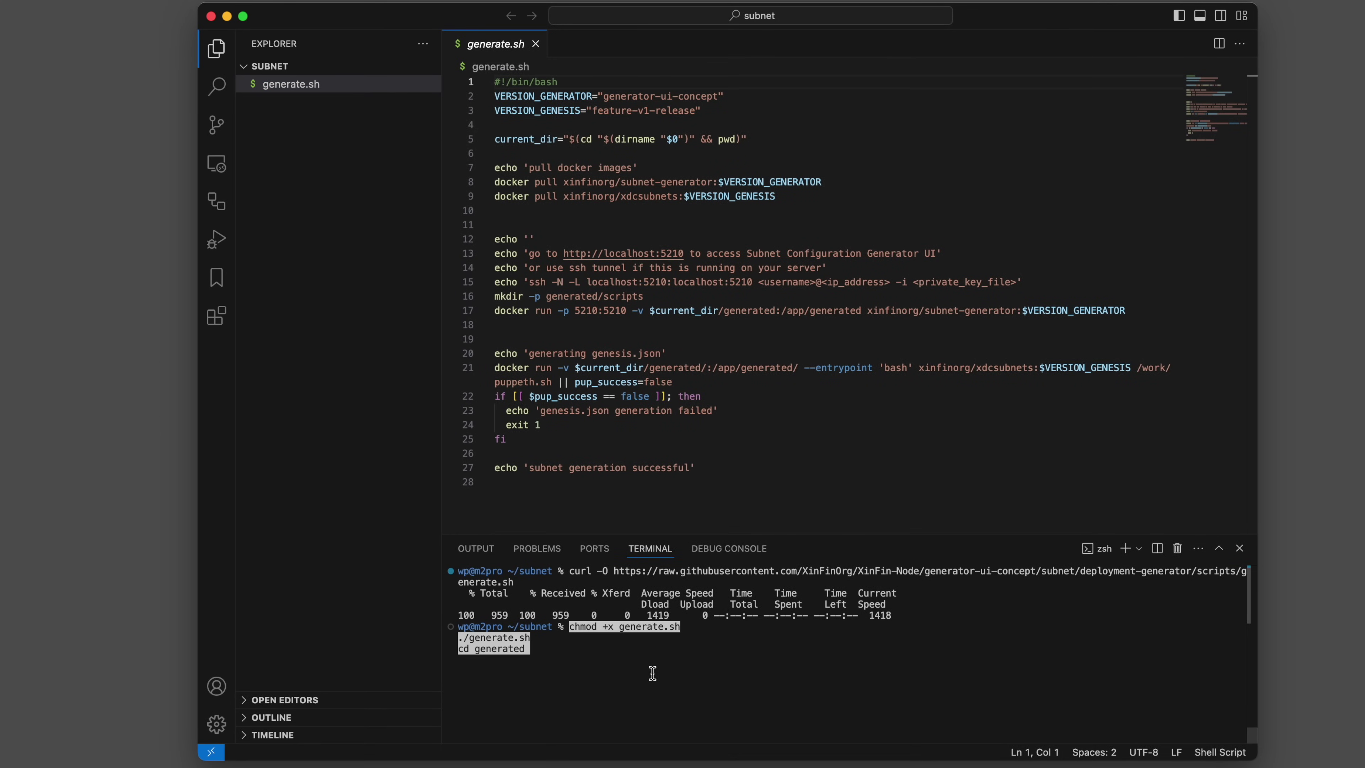
key(Return)
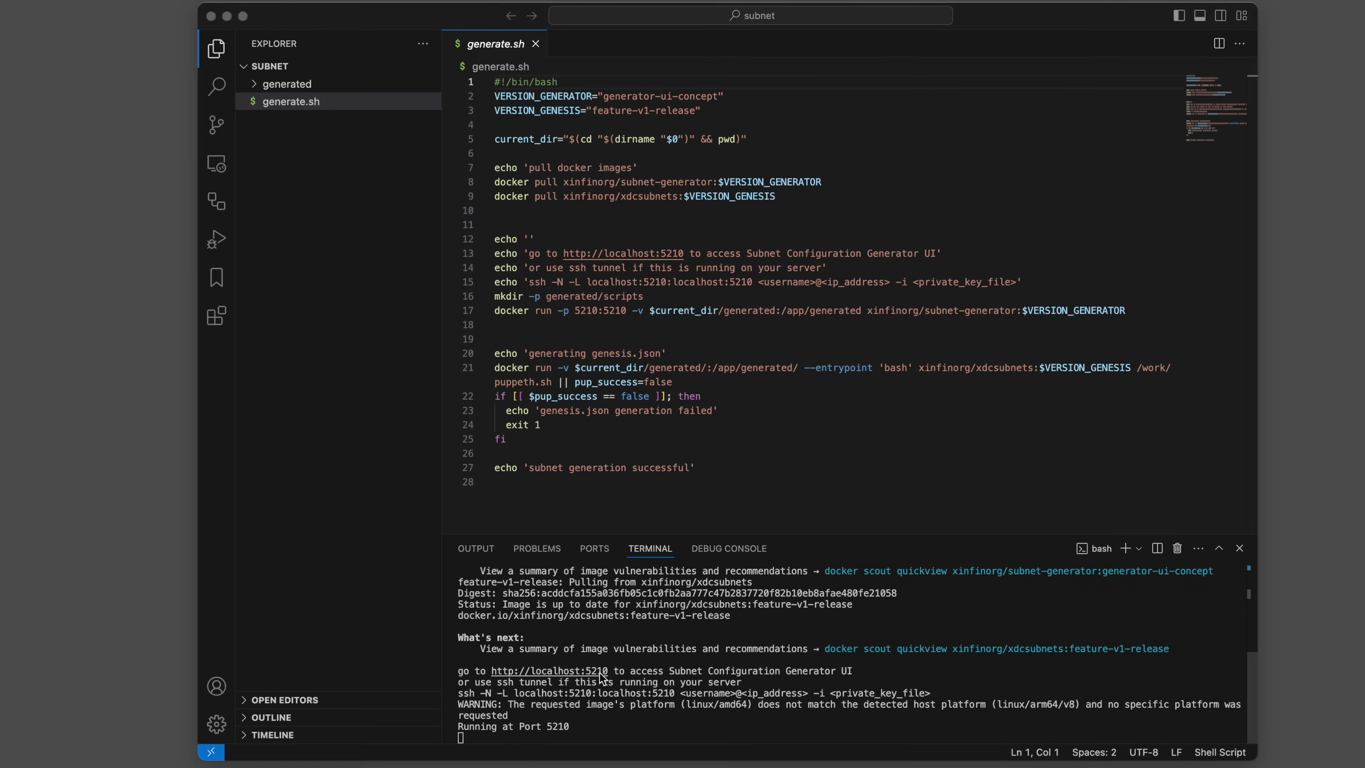
super+click(602, 676)
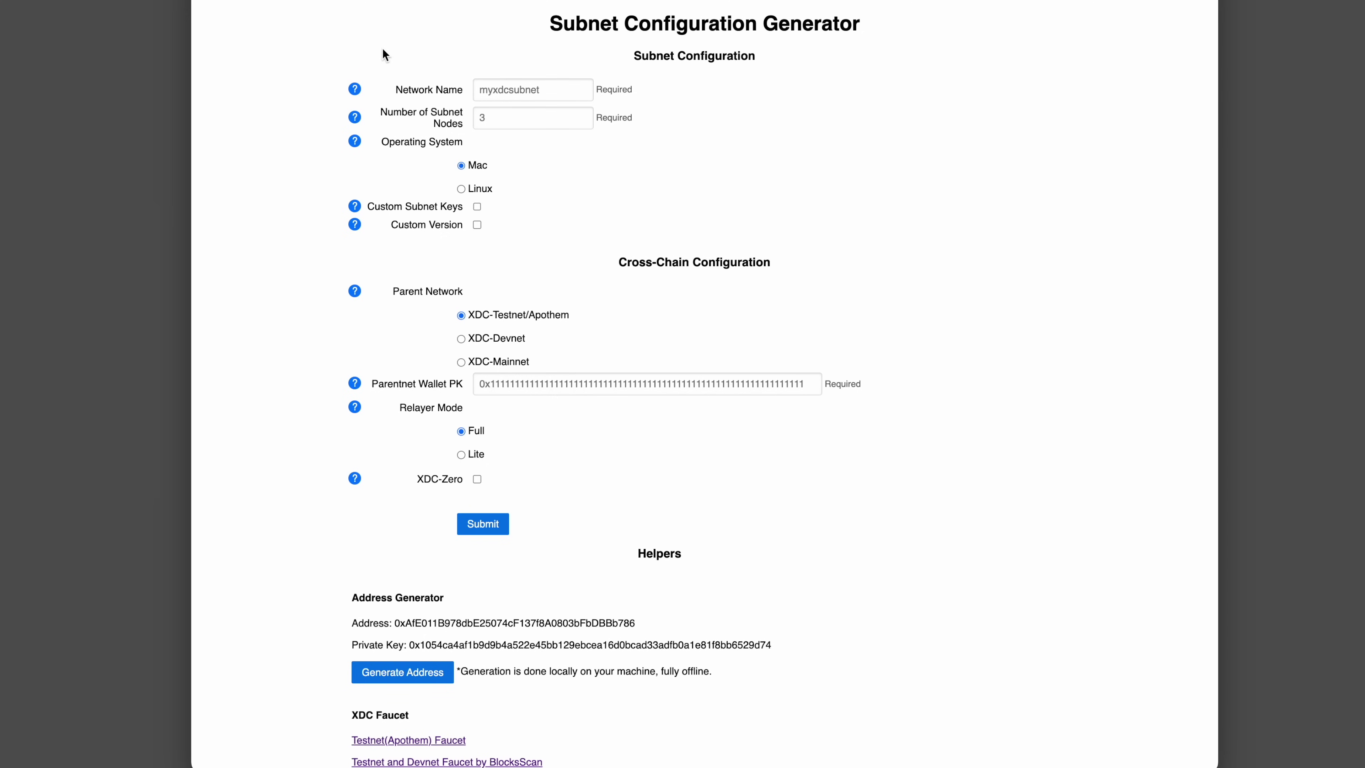
Read the help tips for Network Name, Number of Subnet Nodes and Operating System.
mouse_move(357, 93)
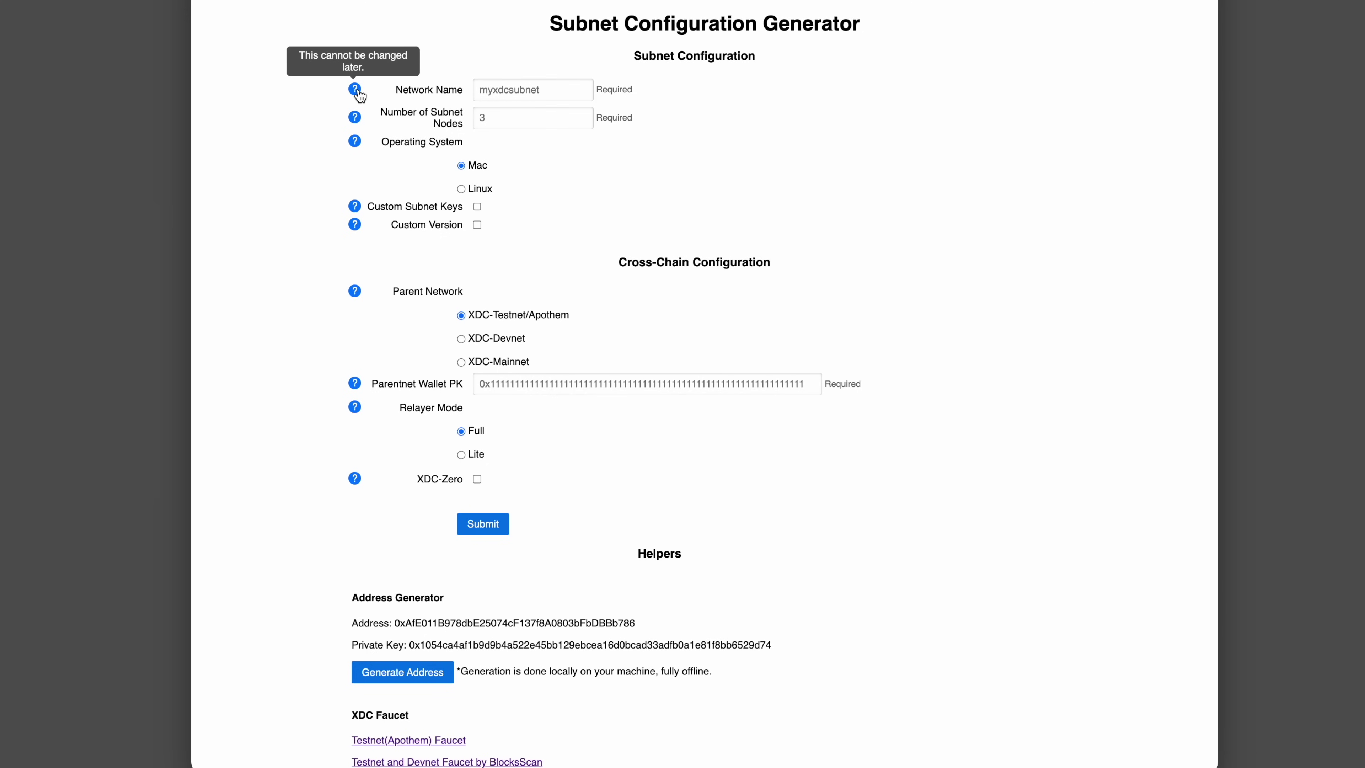
mouse_move(355, 119)
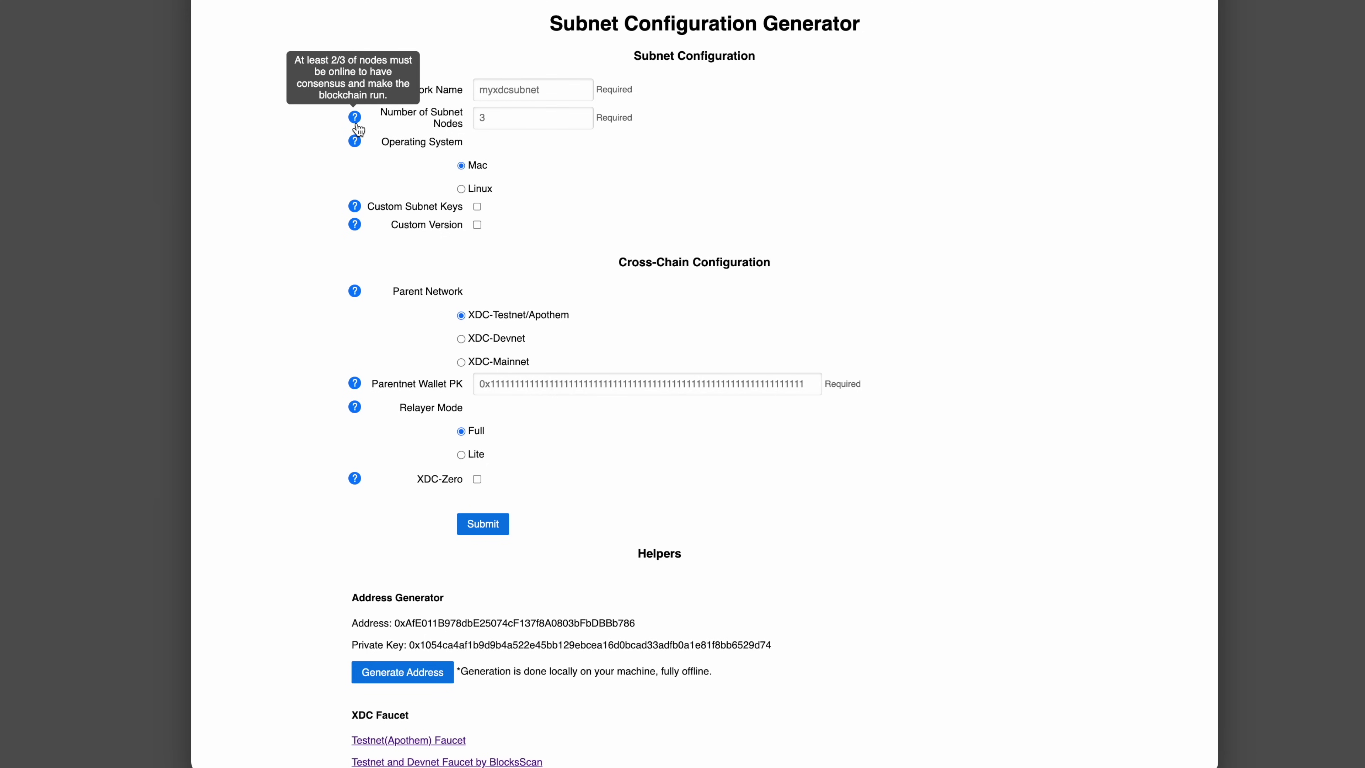
mouse_move(358, 150)
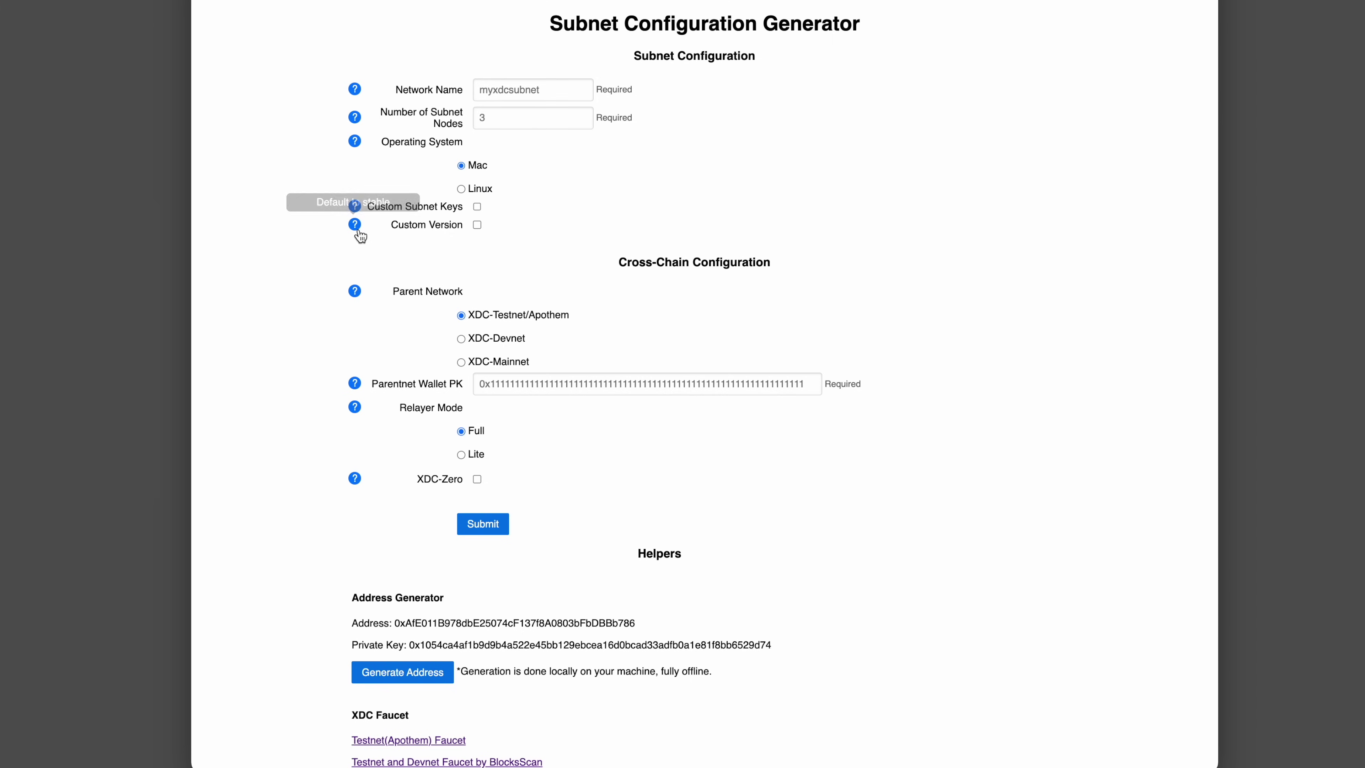
click(527, 93)
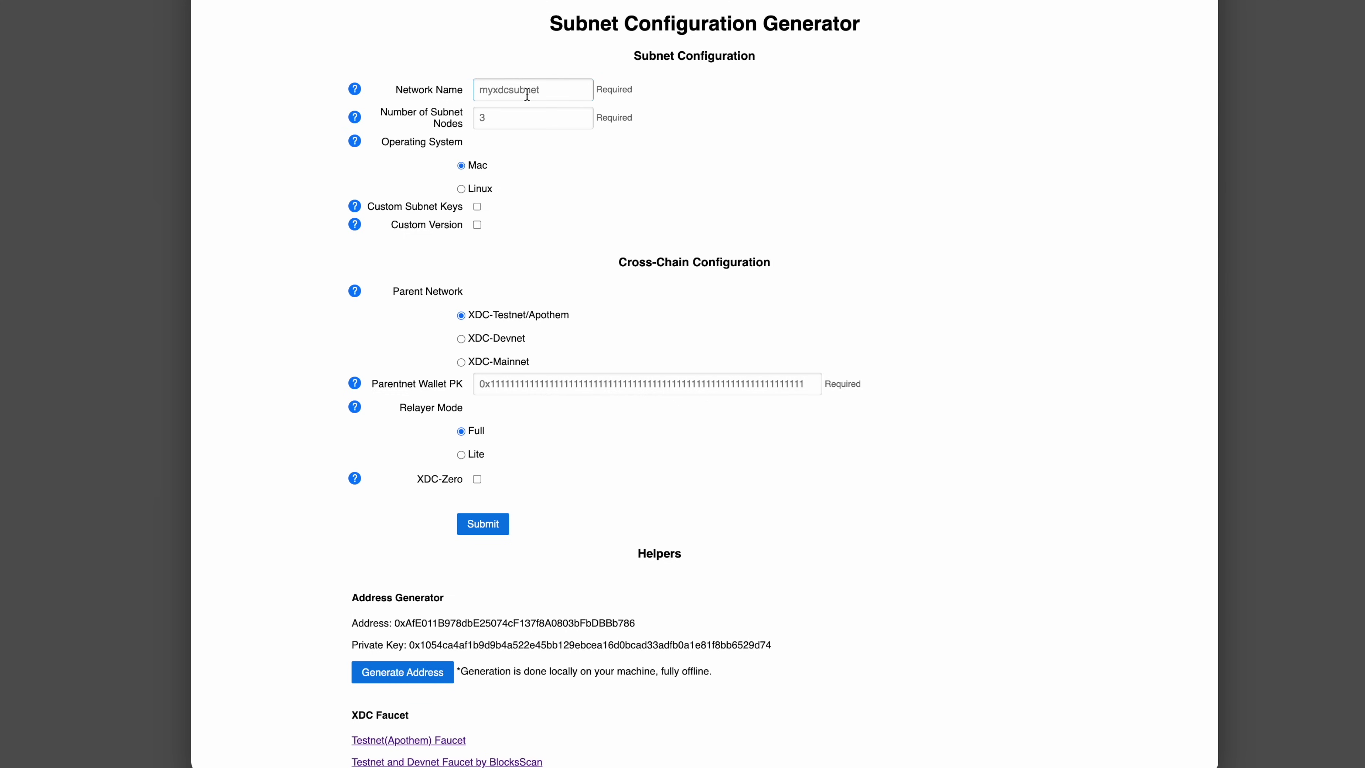
Name the network demo and set the number of subnet nodes to 3.
text(demo)
key(Tab)
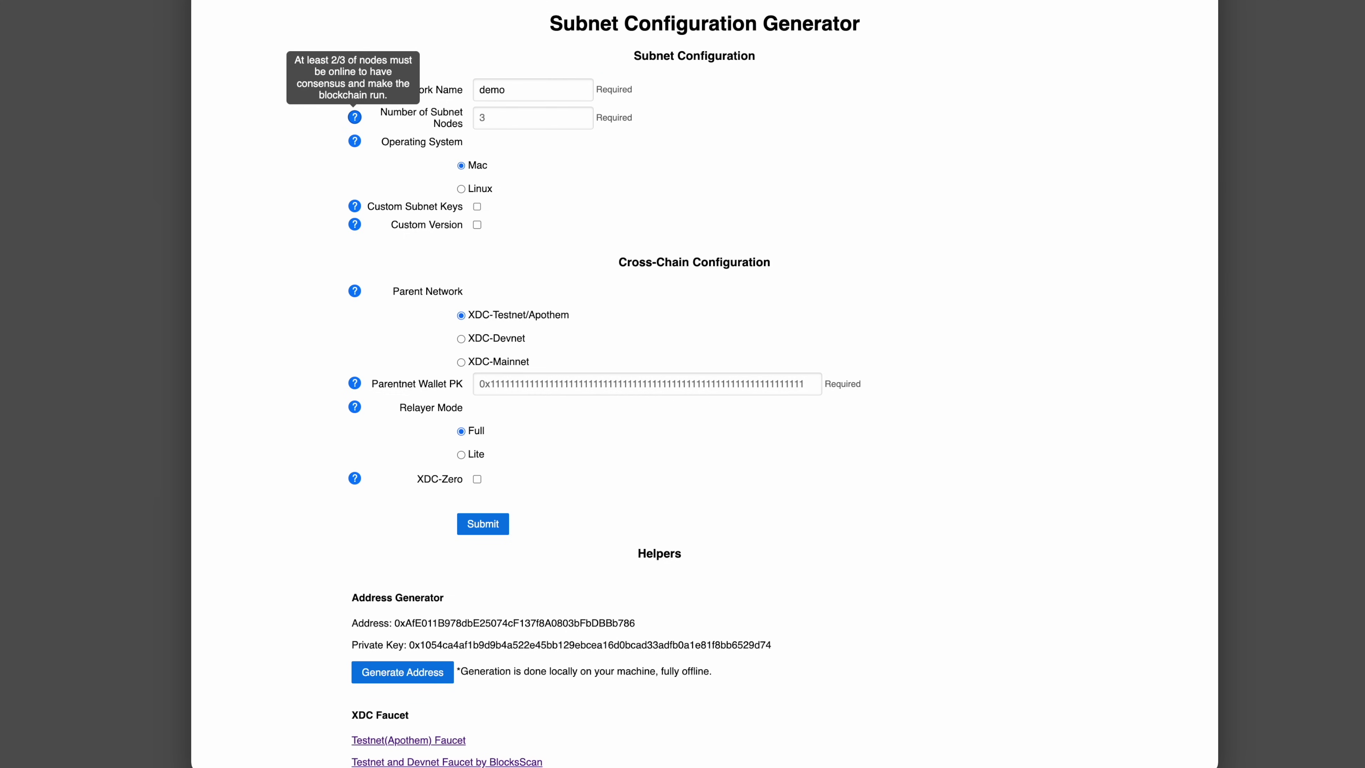
key(Tab)
text(3)
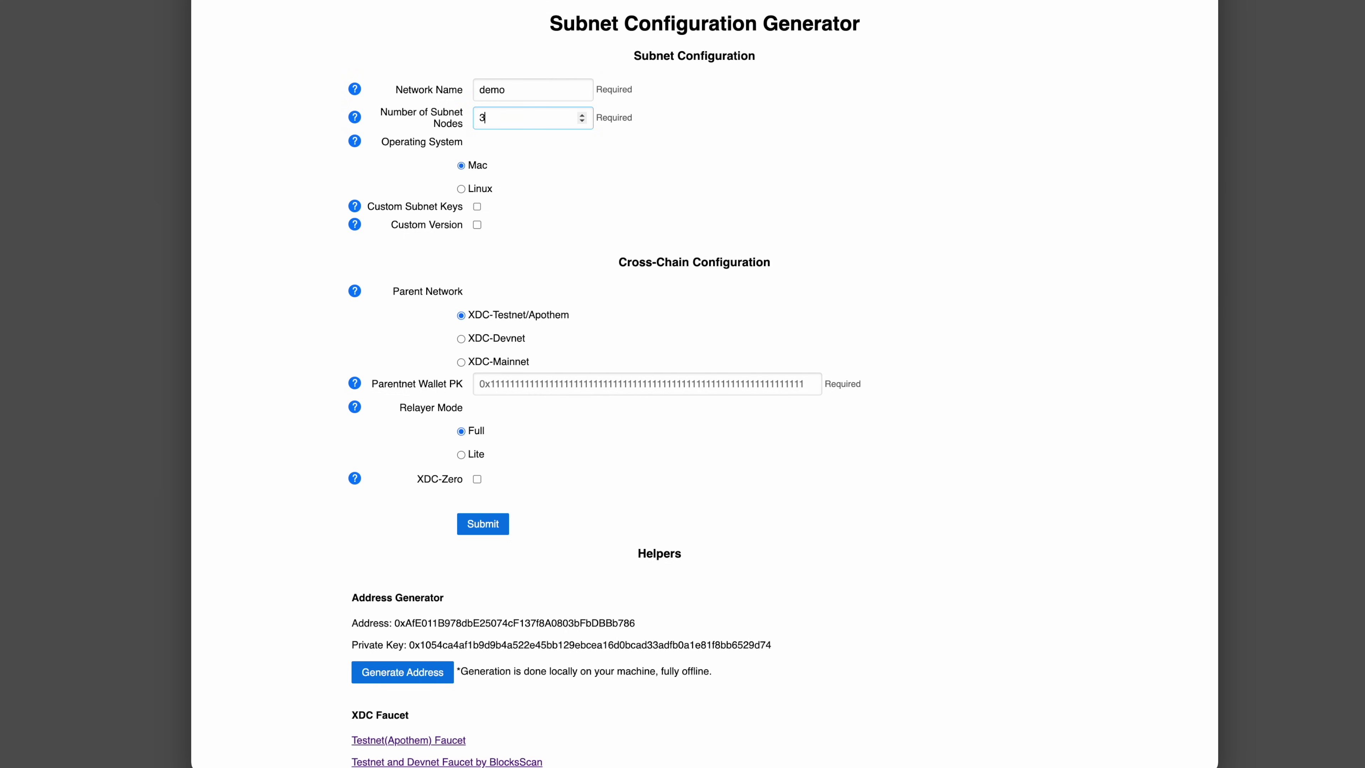
click(542, 168)
Try Custom Subnet Keys and Custom Version, leaving both options unchecked.
scroll(479, 182, up, 1)
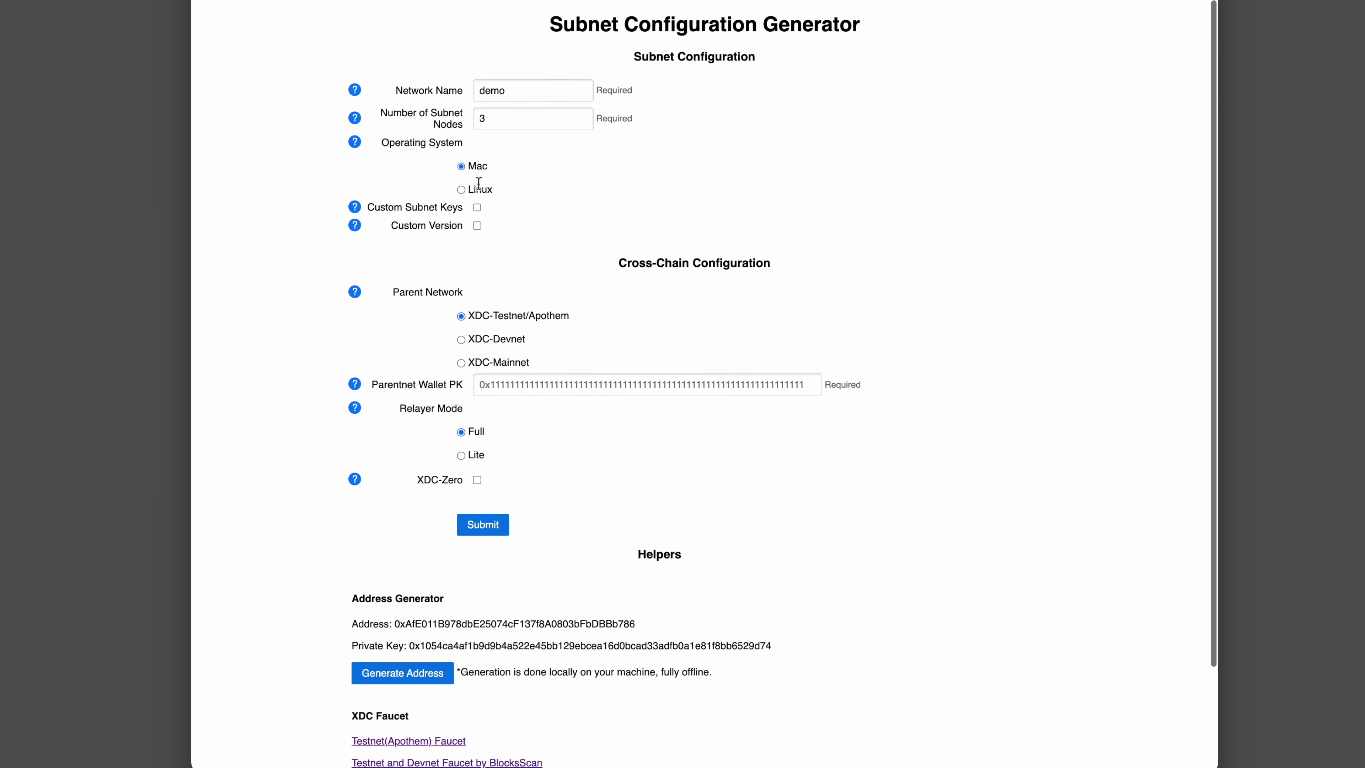
click(476, 208)
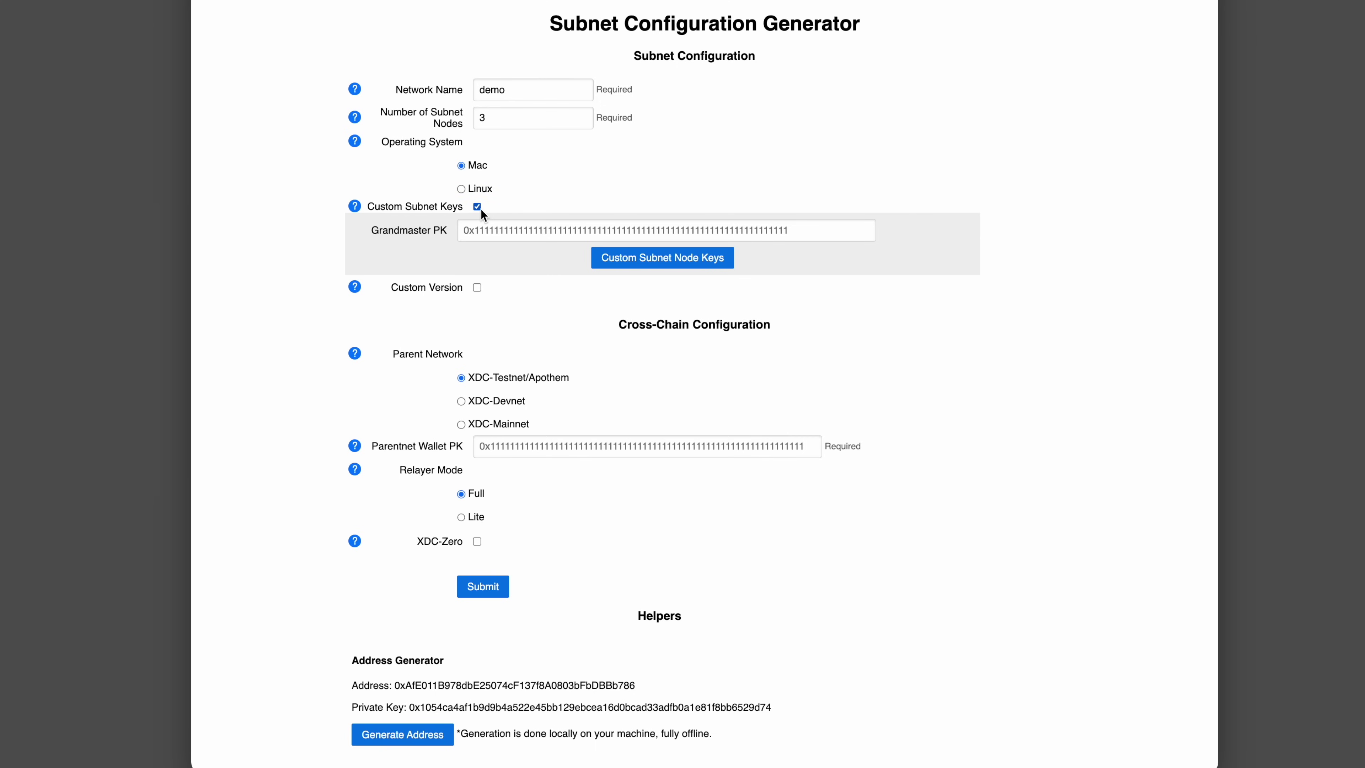
click(479, 209)
mouse_move(357, 213)
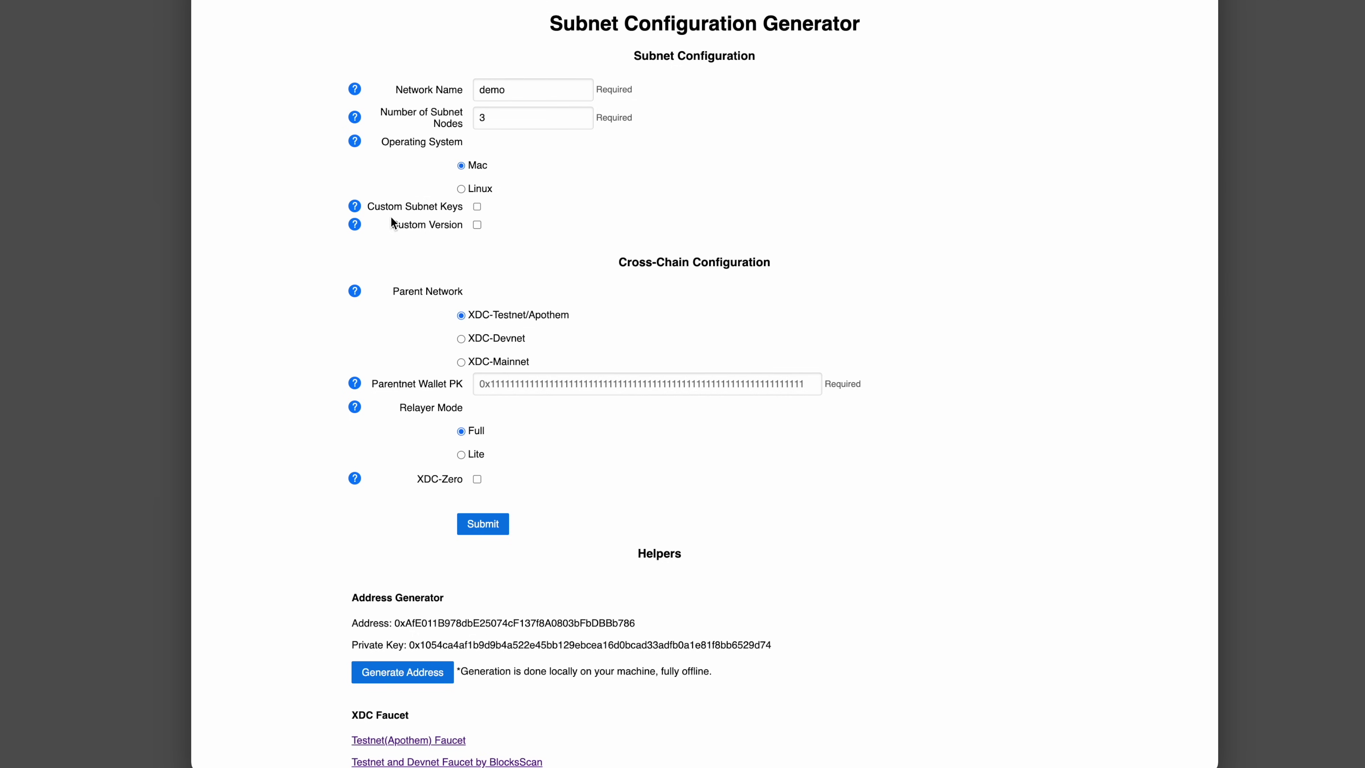
click(477, 224)
scroll(479, 224, down, 1)
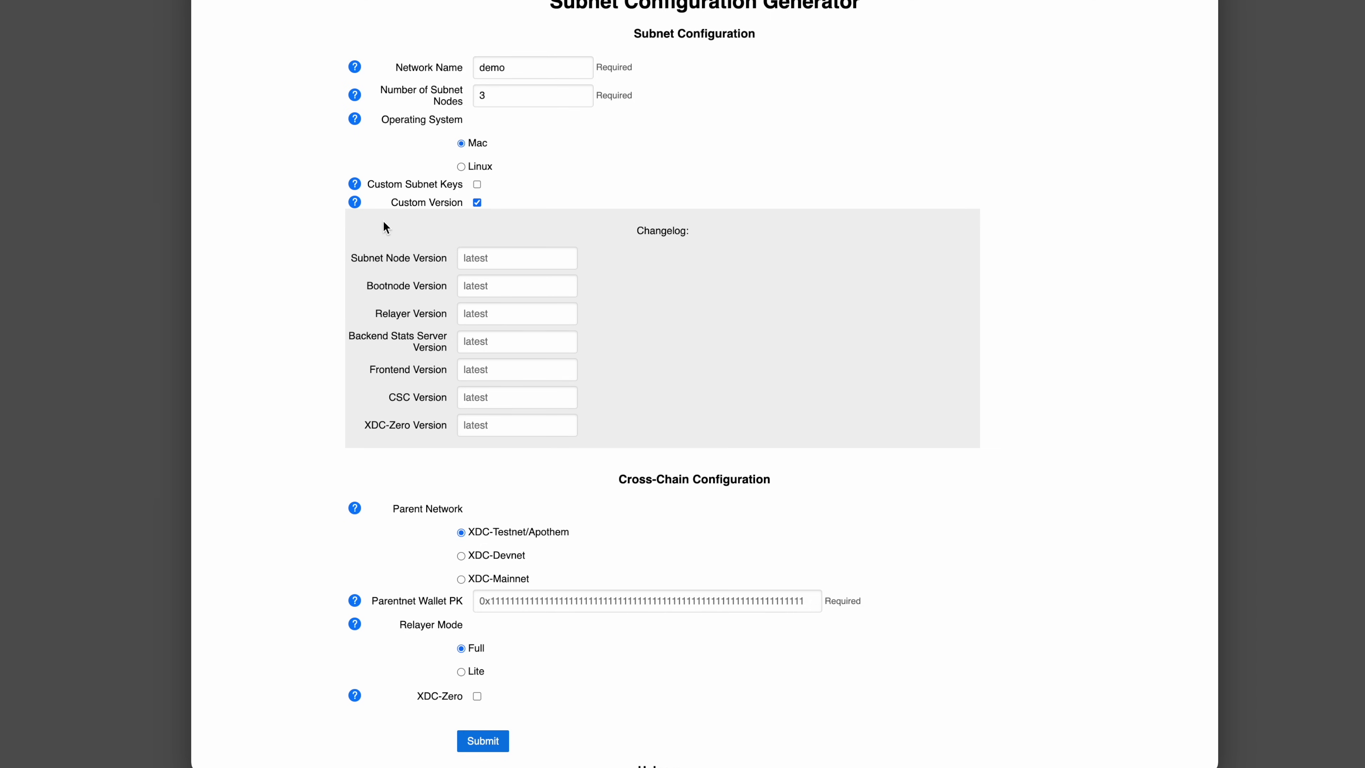
click(477, 202)
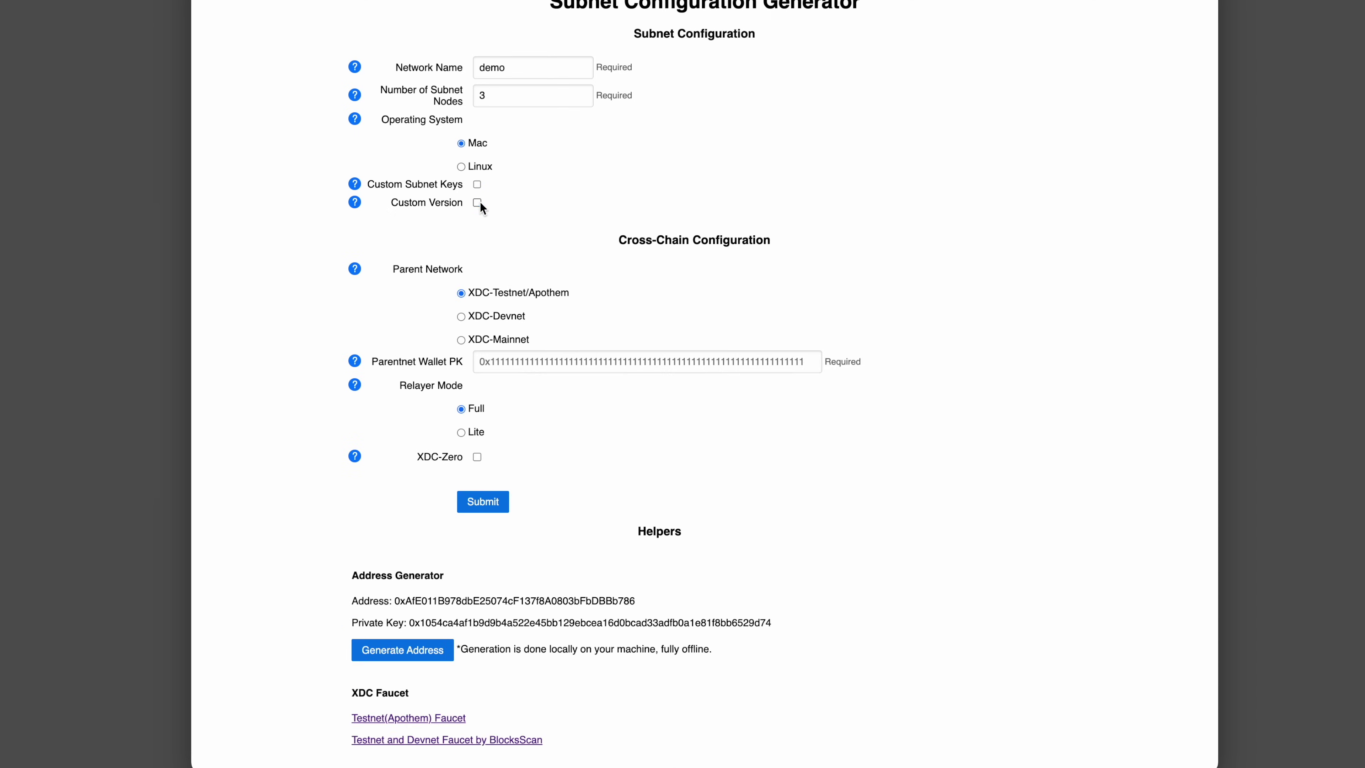
mouse_move(359, 205)
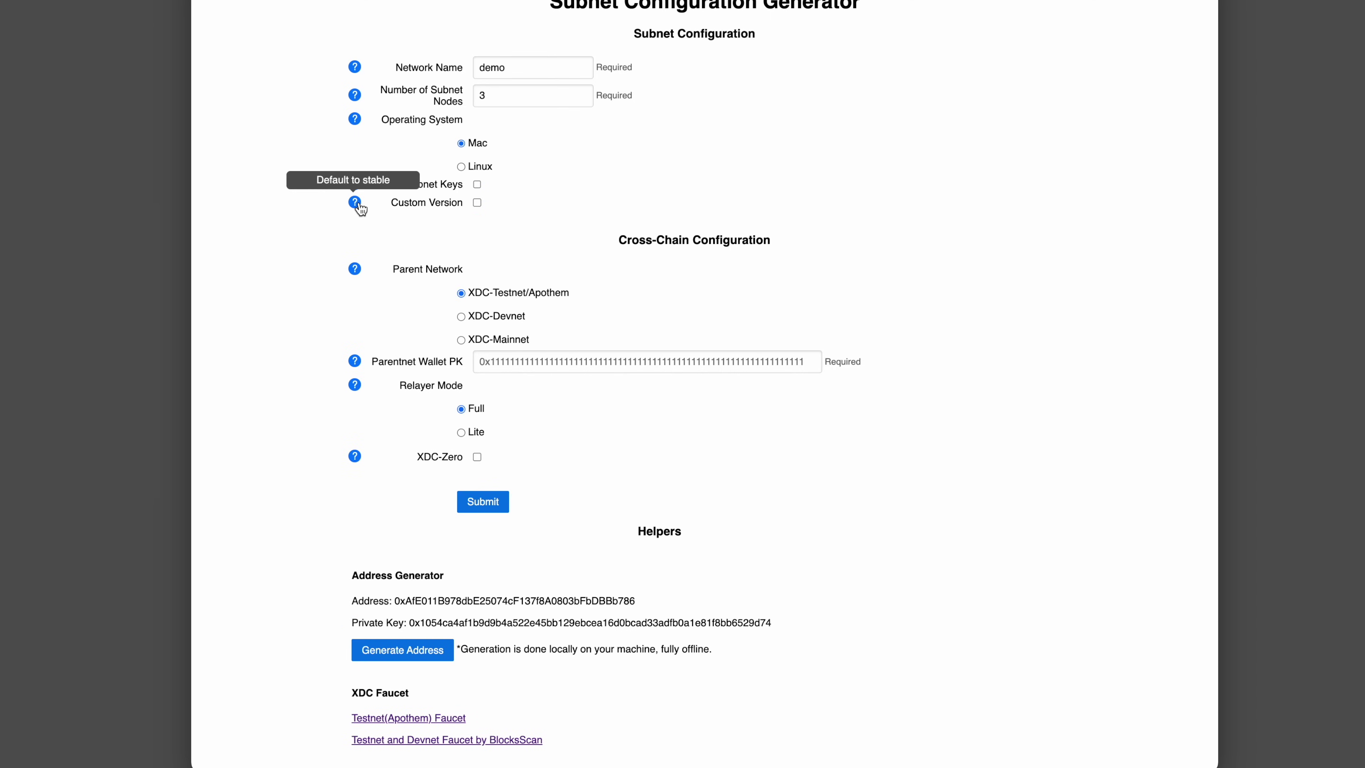
scroll(517, 238, down, 1)
scroll(516, 238, up, 2)
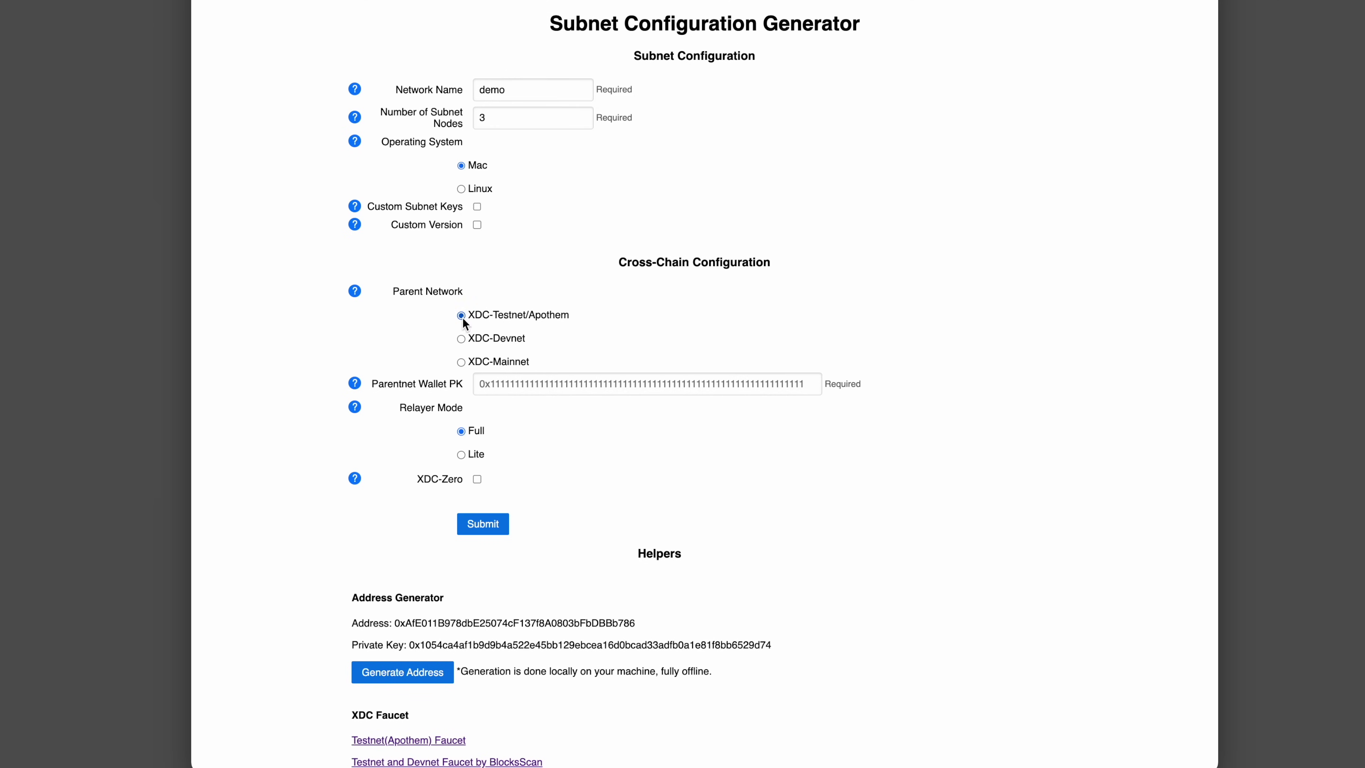
mouse_move(356, 299)
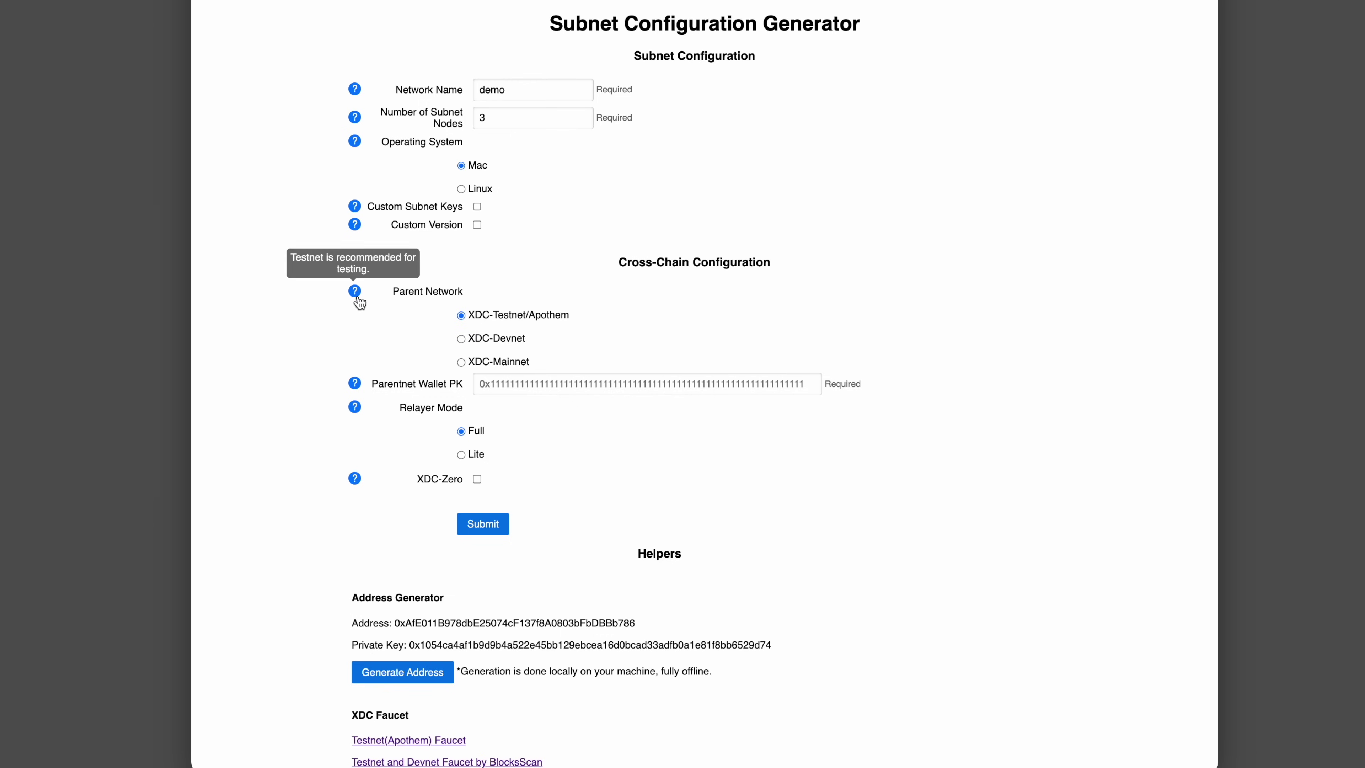
click(756, 383)
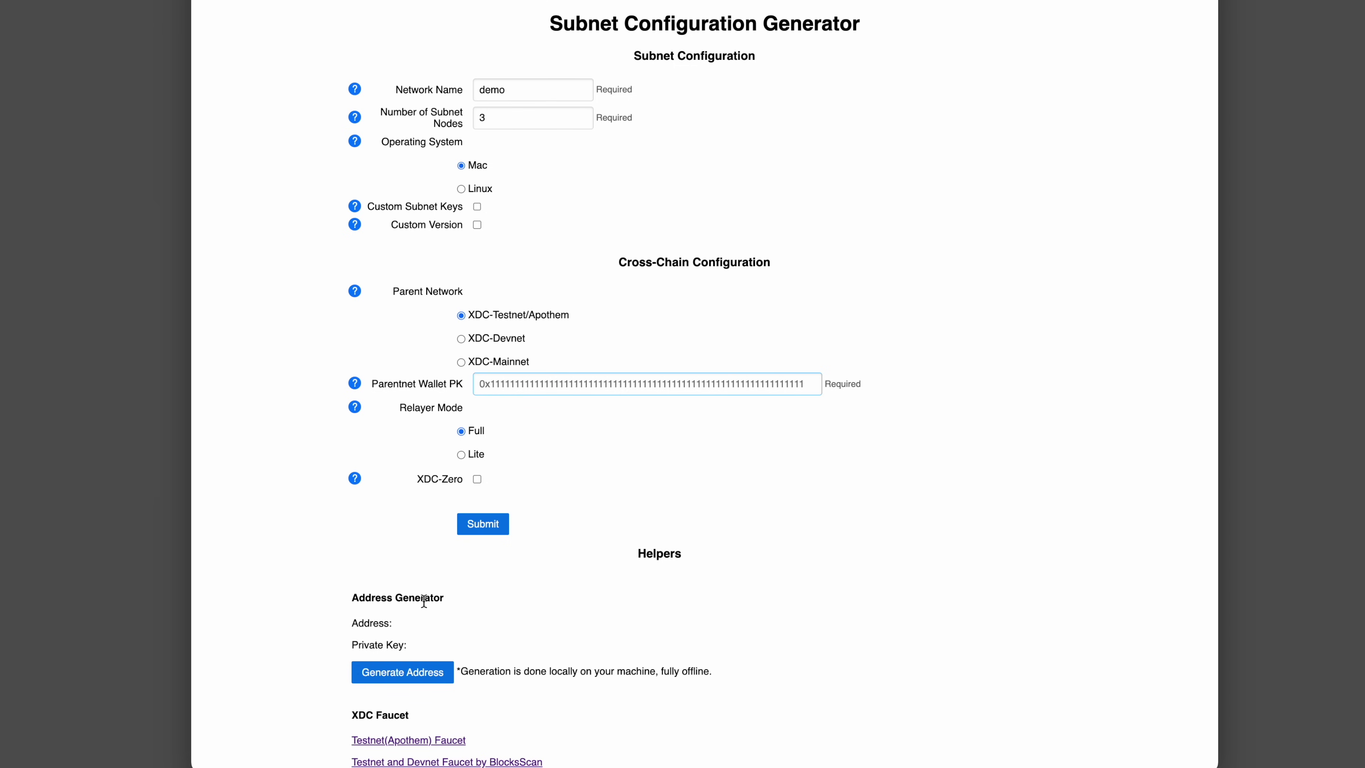
Generate a new address and key pair and copy its private key.
click(449, 676)
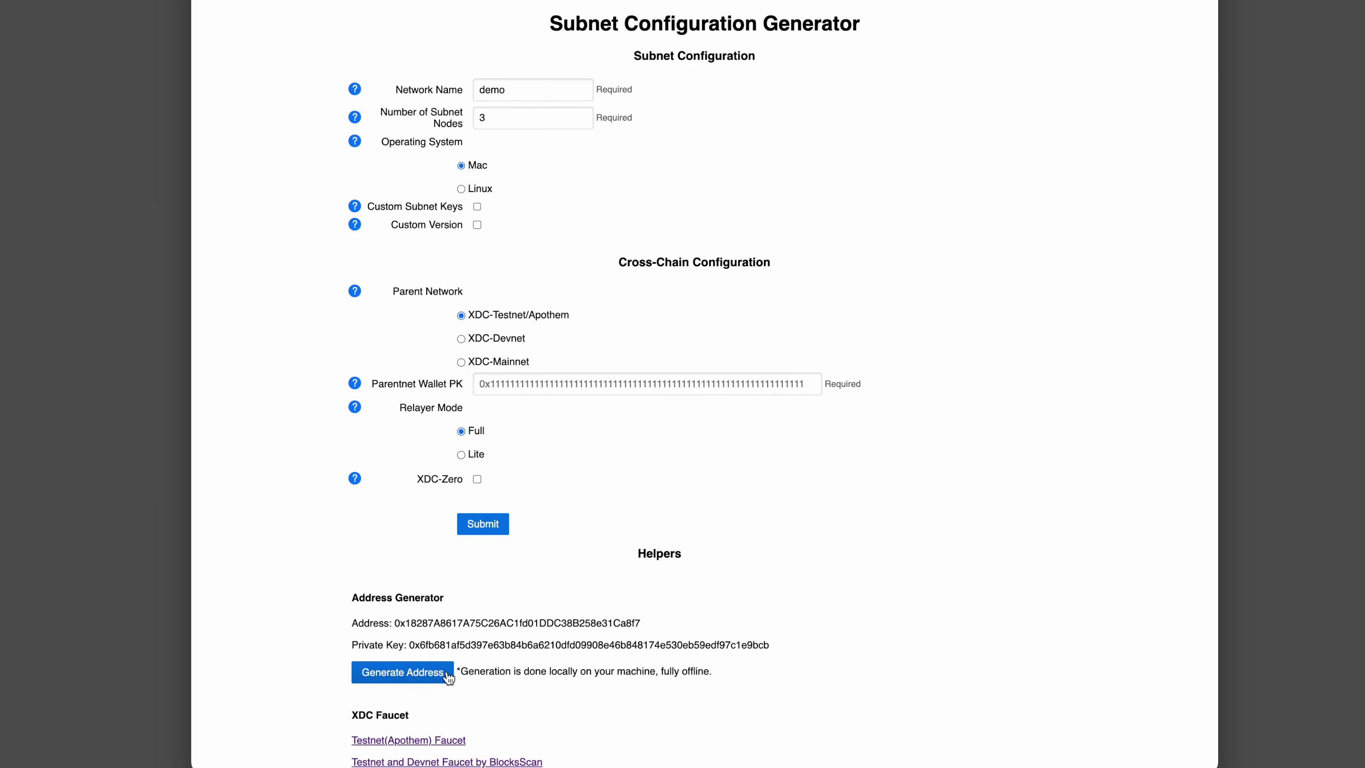
click(436, 677)
click(435, 678)
click(435, 677)
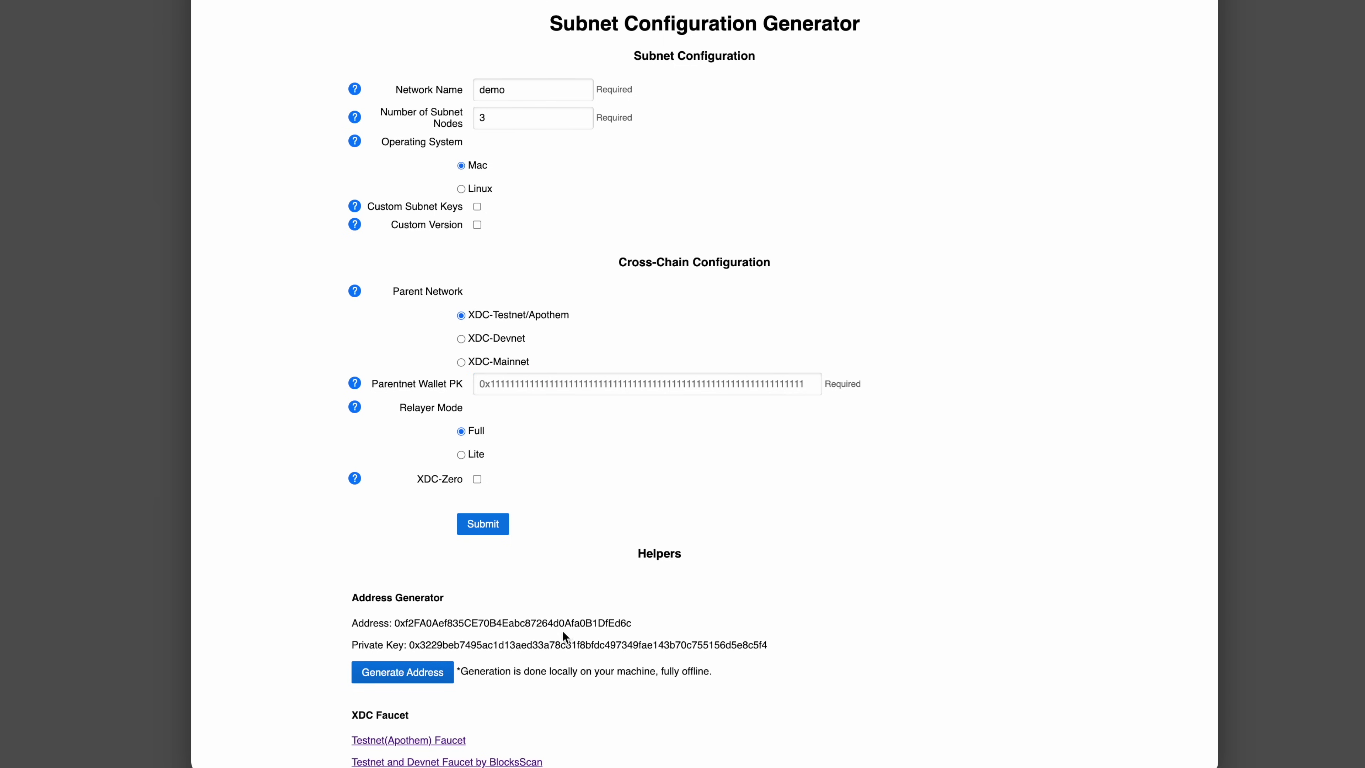
double_click(561, 641)
key(super+c)
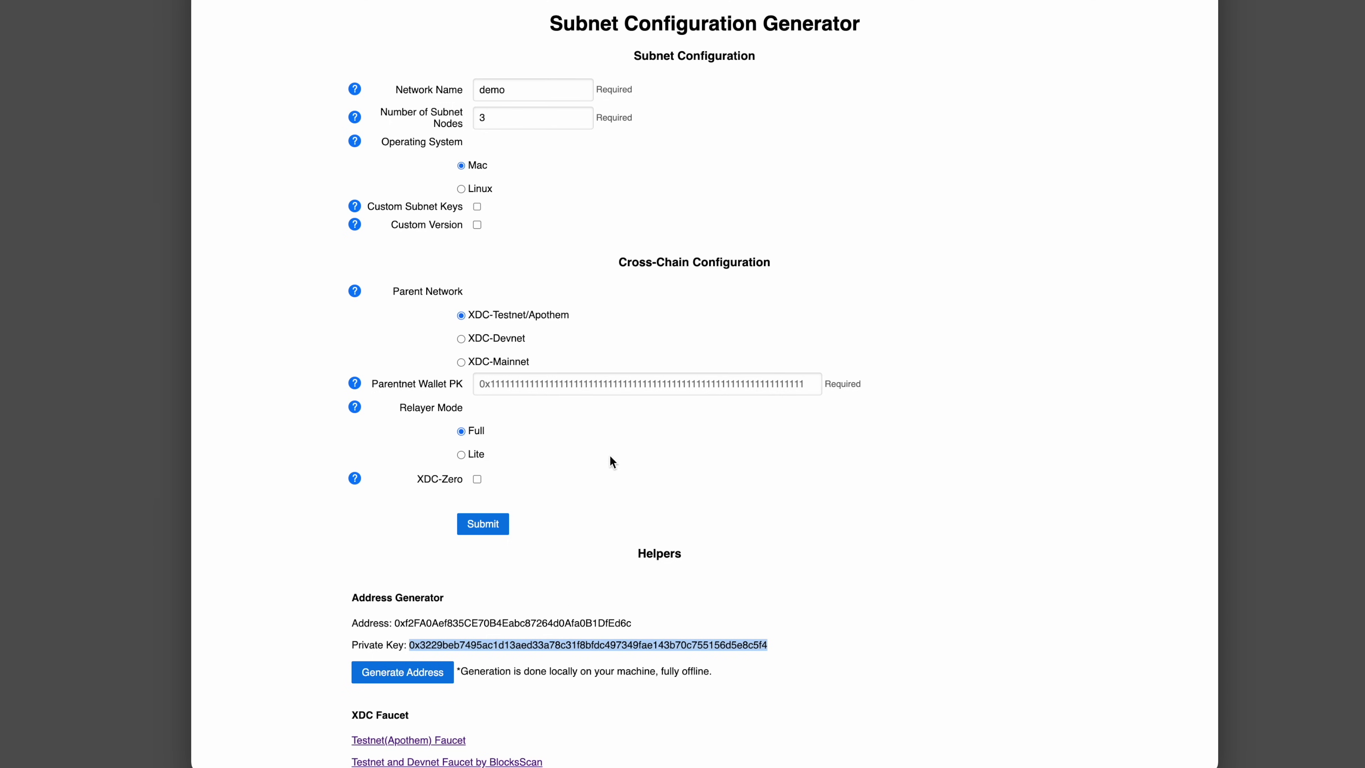
Paste the private key into Parentnet Wallet PK, then select the generated address to copy.
double_click(634, 384)
key(super+v)
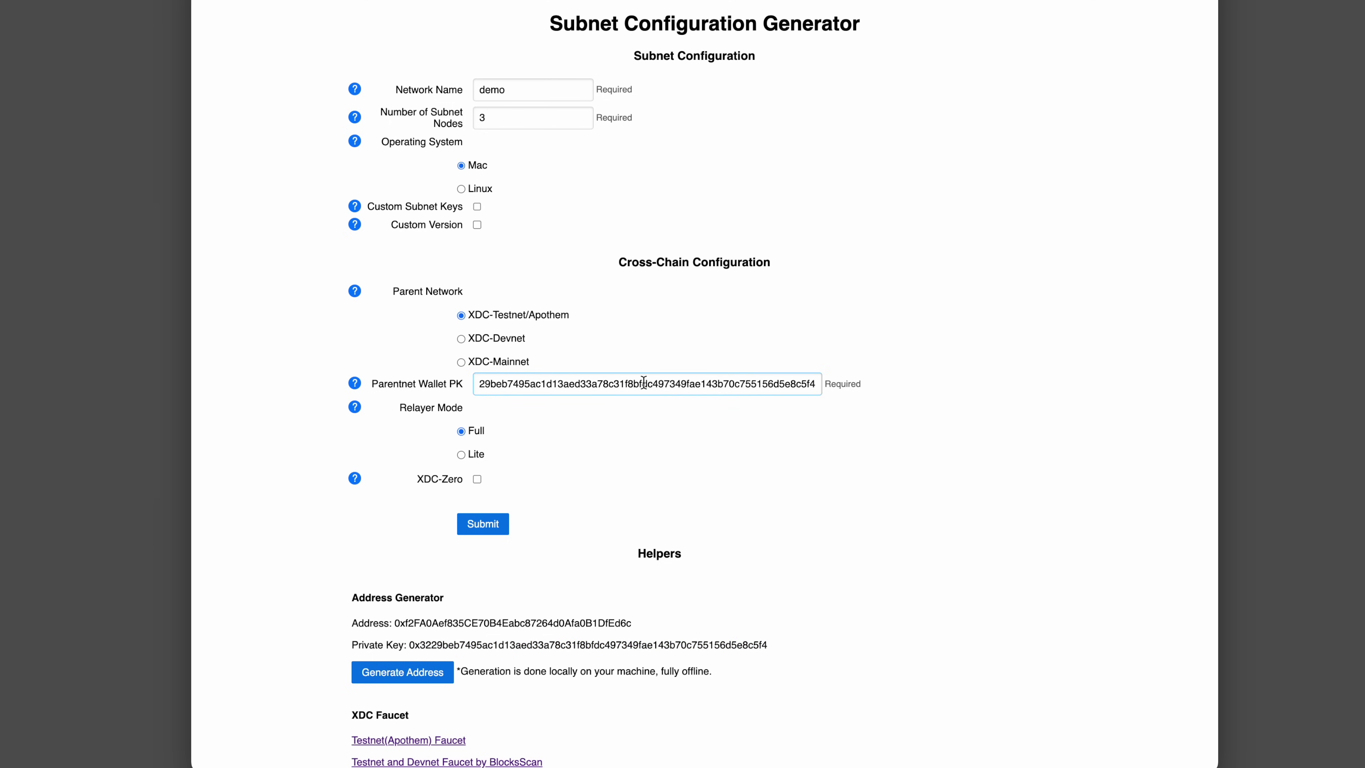
drag(643, 382, 438, 382)
click(590, 412)
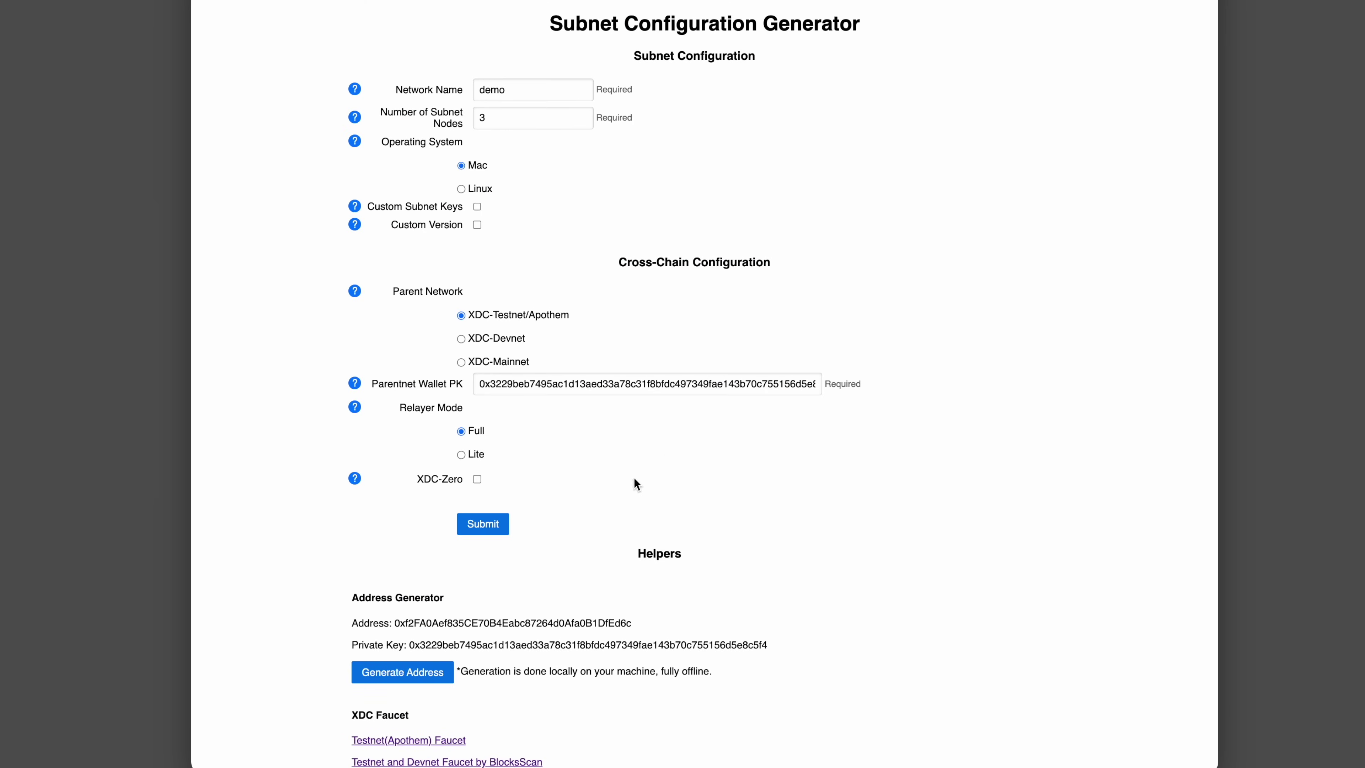
double_click(511, 619)
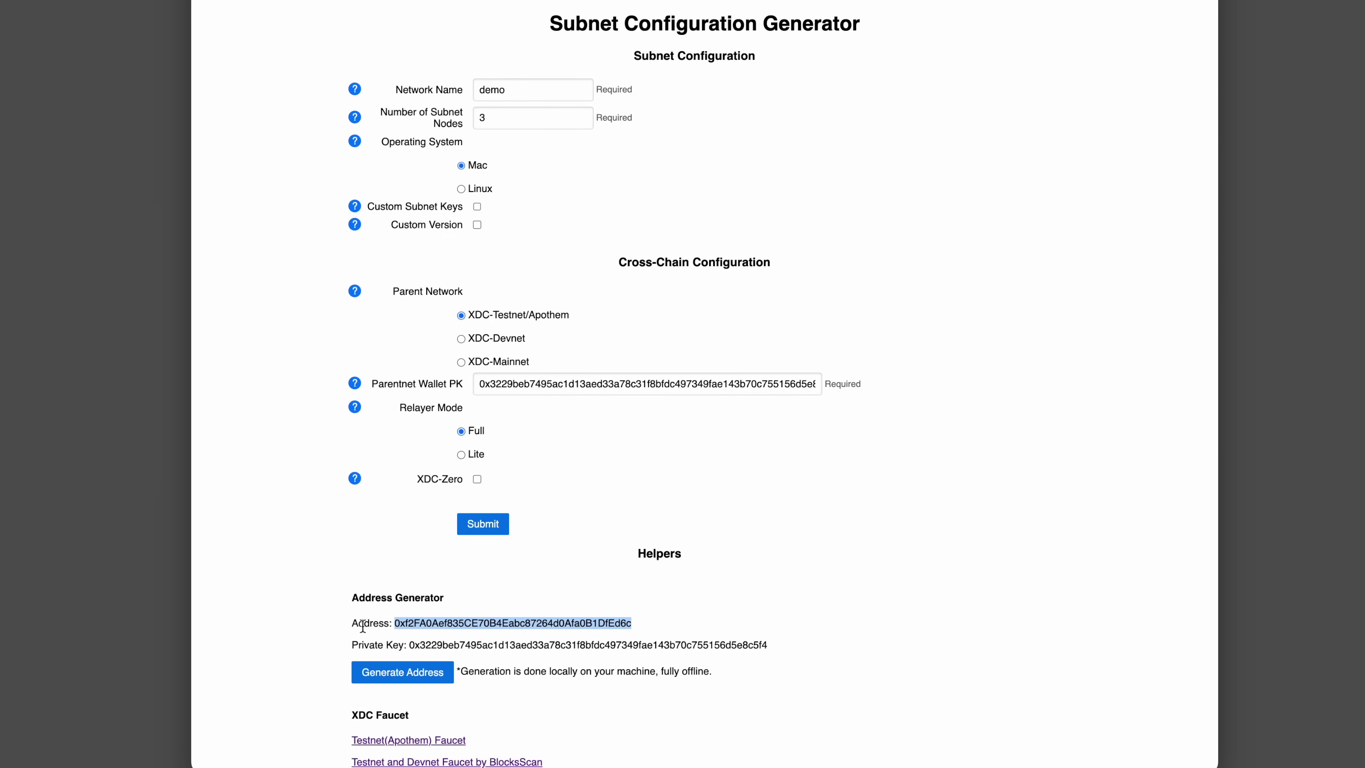
Paste the generated address into the BlocksScan faucet's Wallet field on XDC-Apothem.
key(ctrl+Tab)
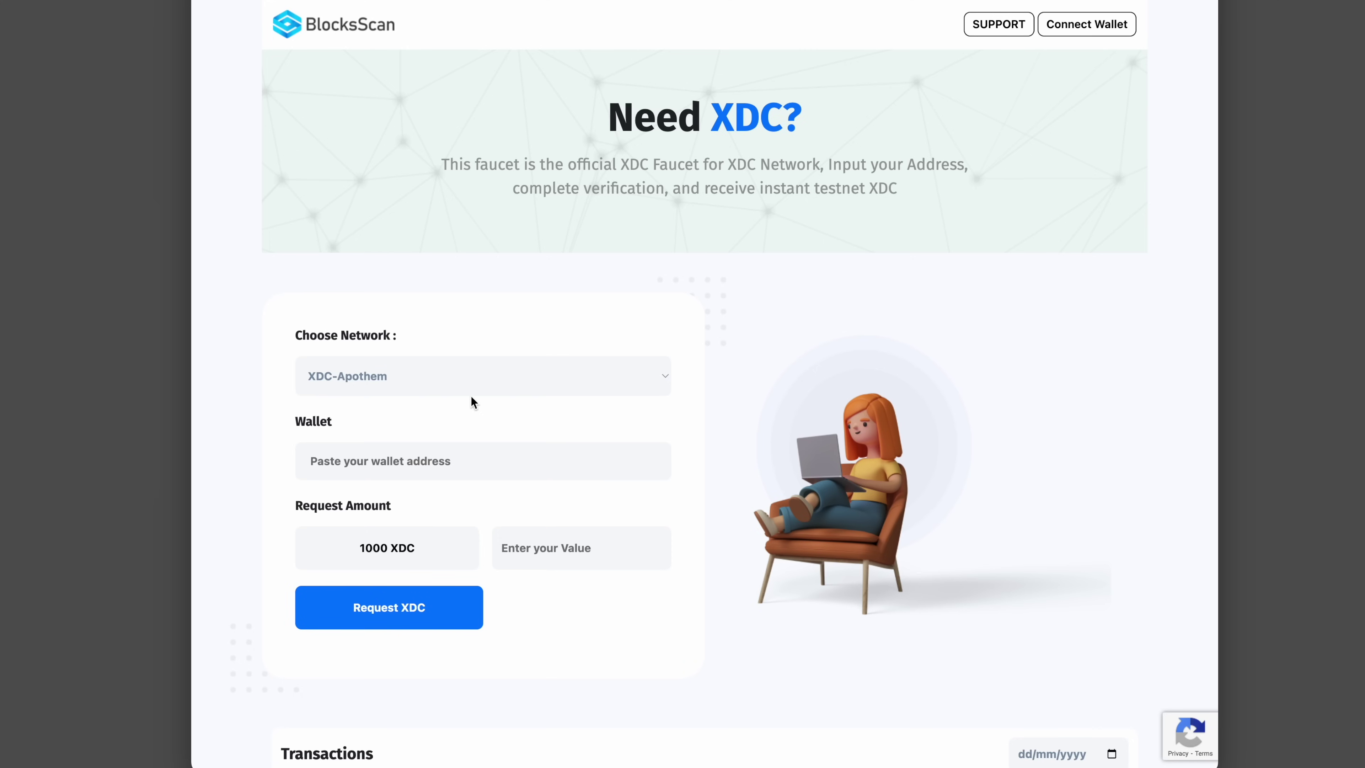
click(476, 473)
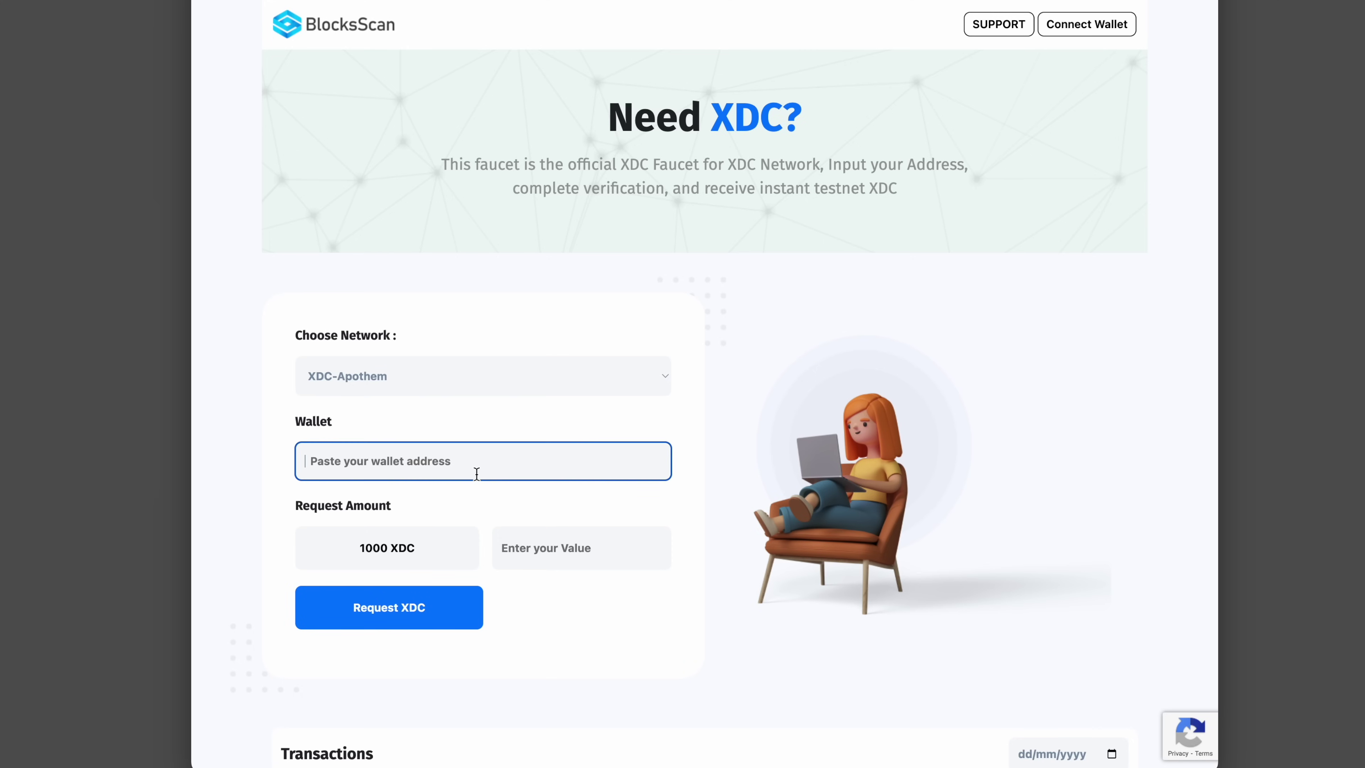
key(ctrl+v)
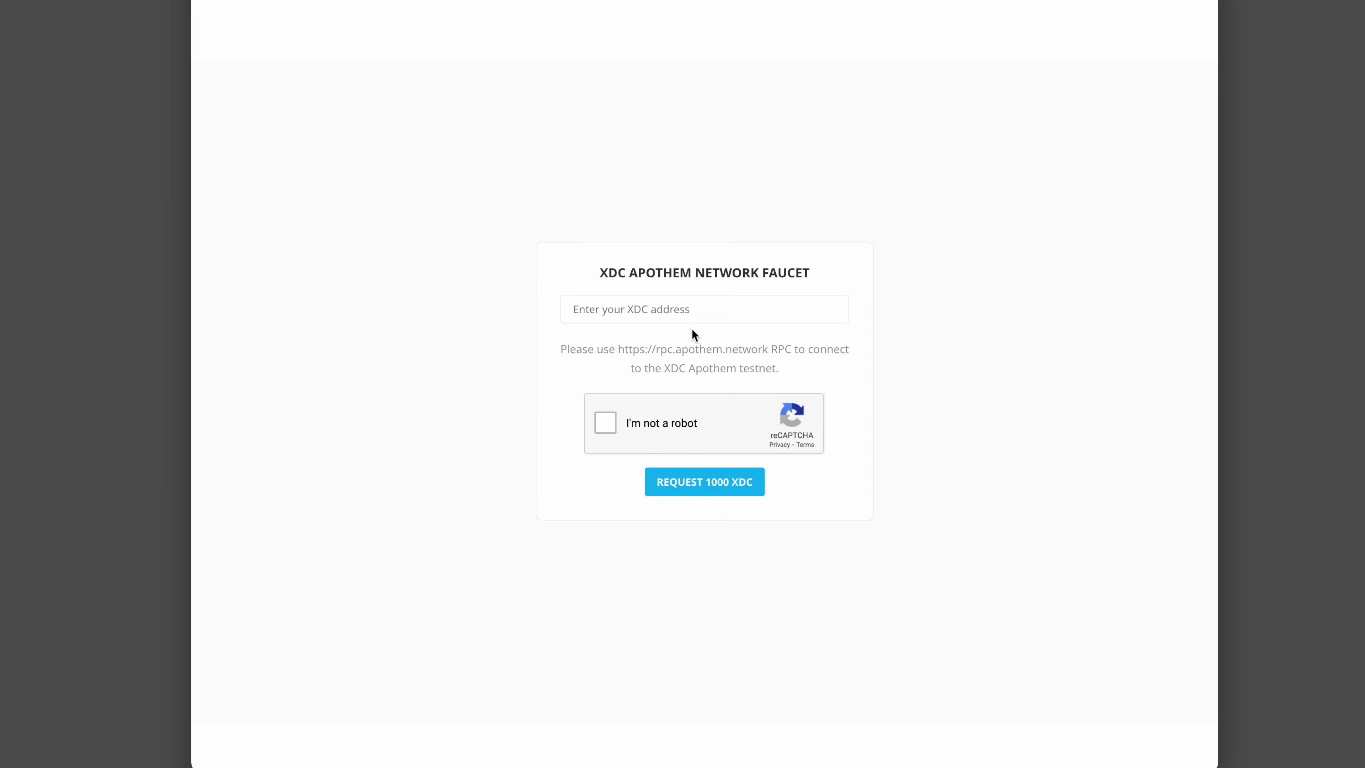
Enter the generated address in the Apothem faucet, replacing its leading 0 with xdc.
click(700, 312)
key(ctrl+v)
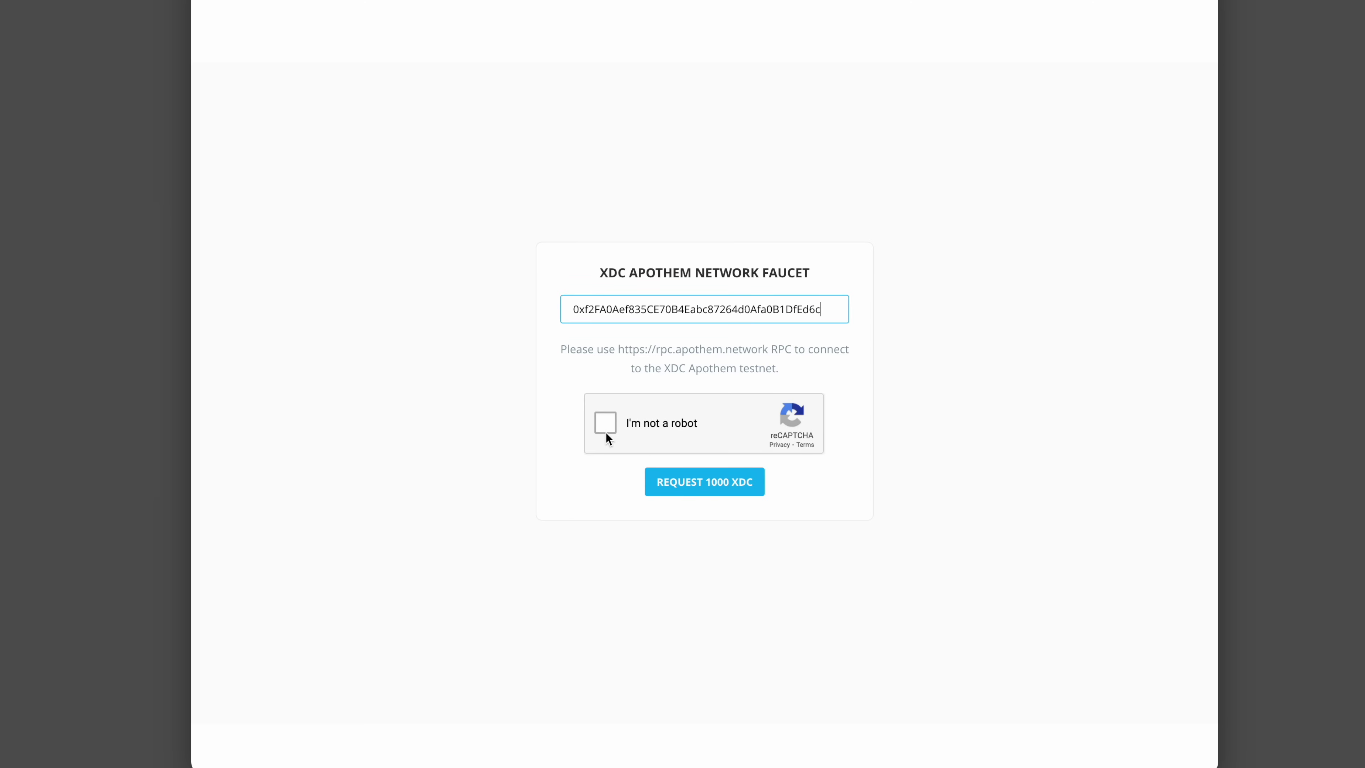
click(578, 316)
key(BackSpace)
key(BackSpace)
text(x)
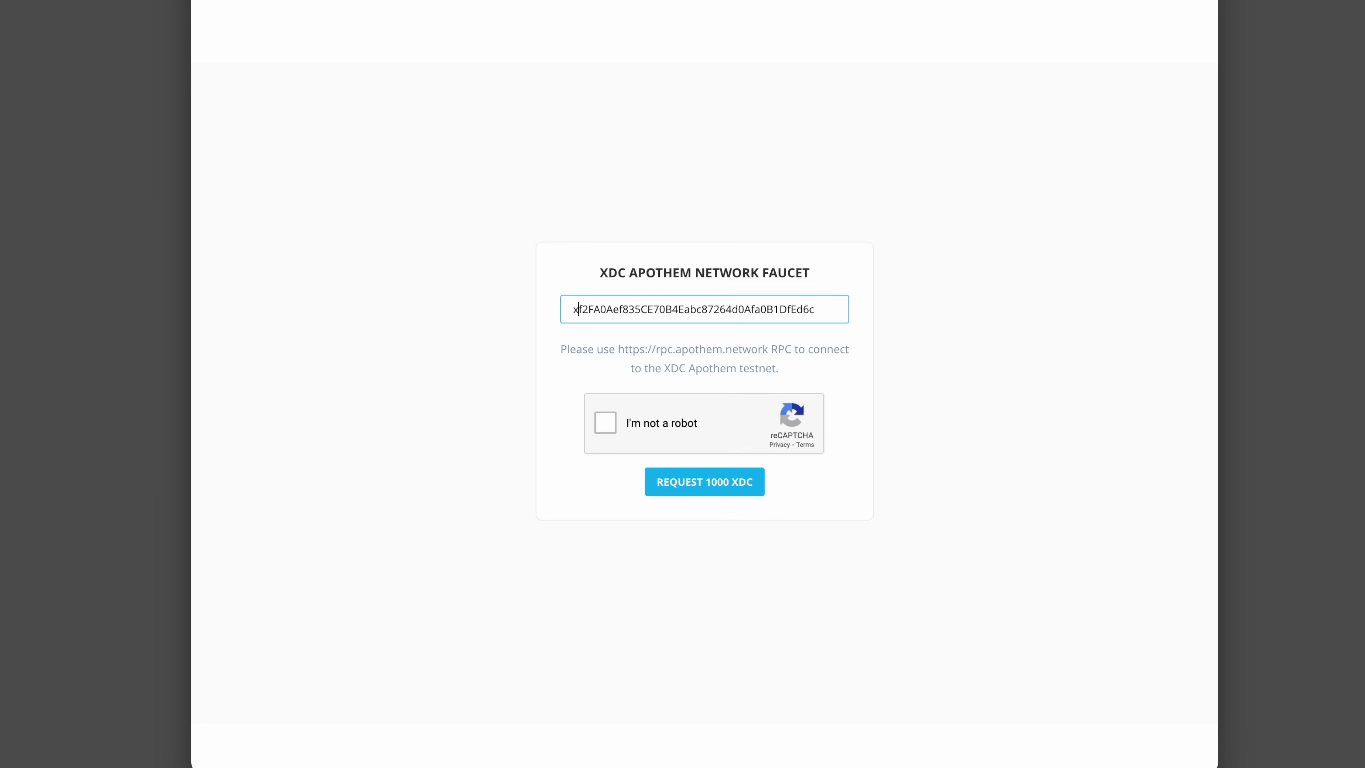
text(dc)
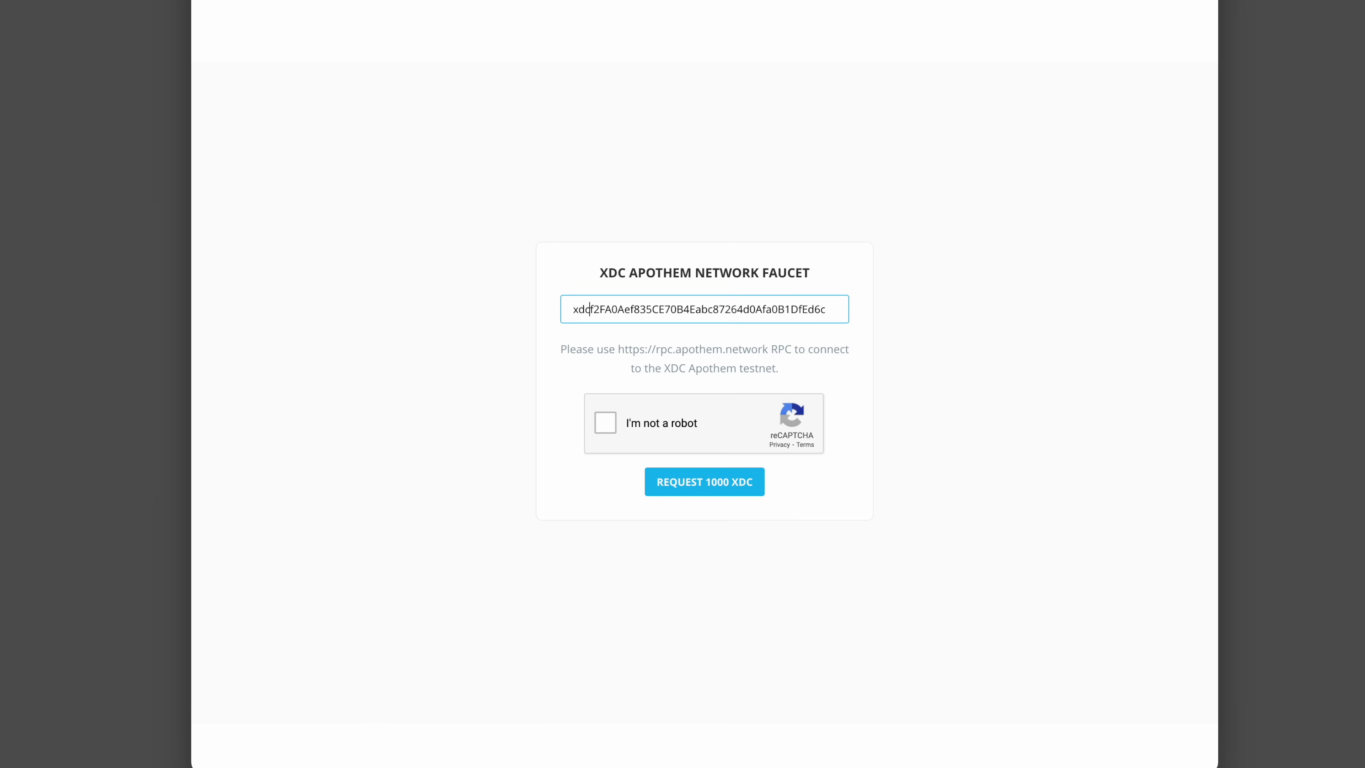
click(594, 337)
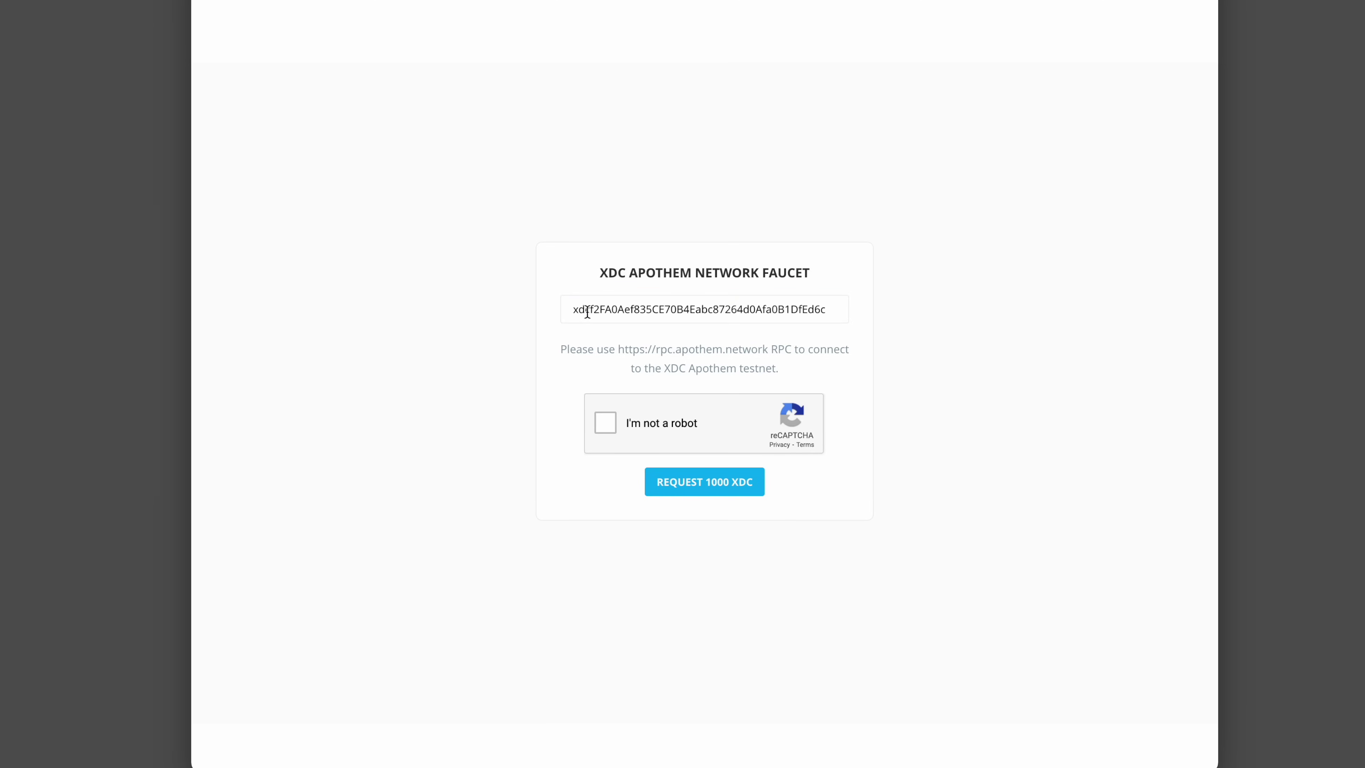
Solve the bus-image captcha and request 1000 XDC, dismissing the success message.
click(605, 423)
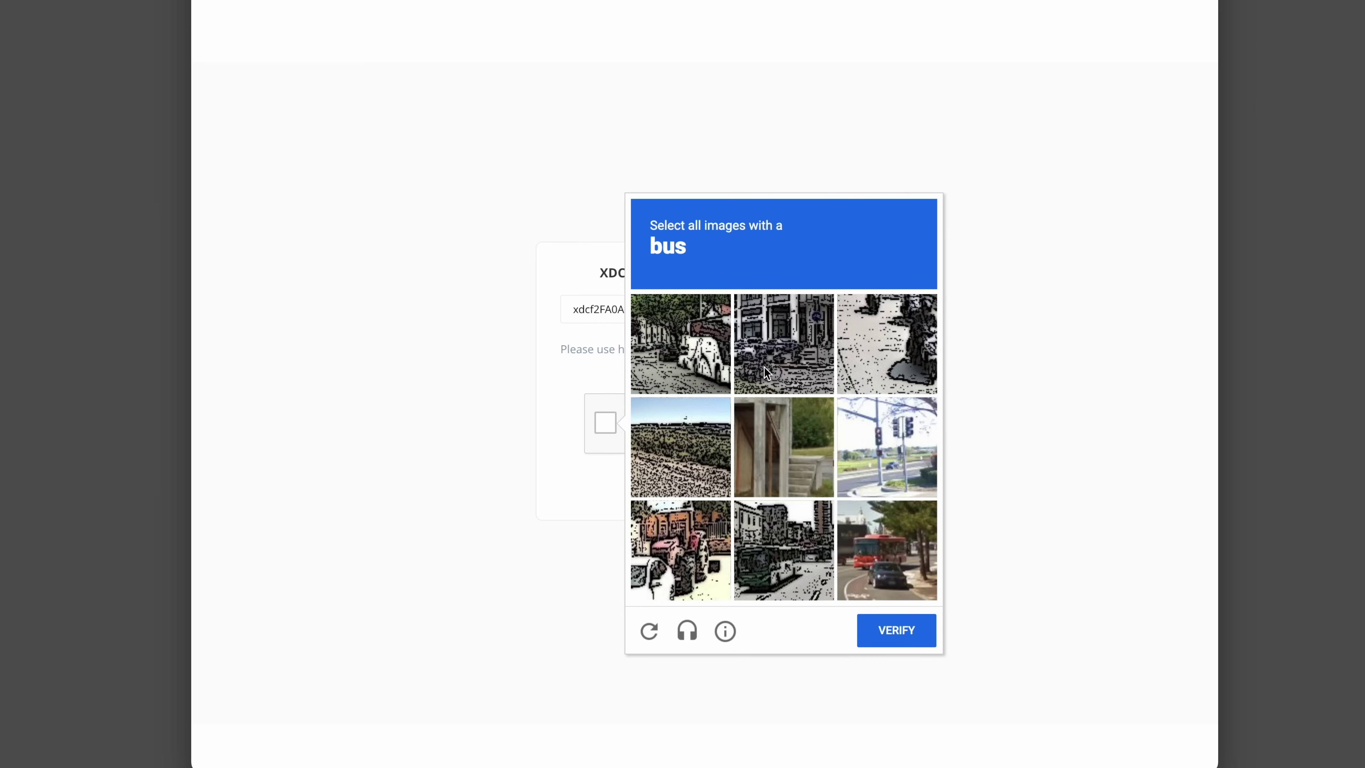
click(899, 536)
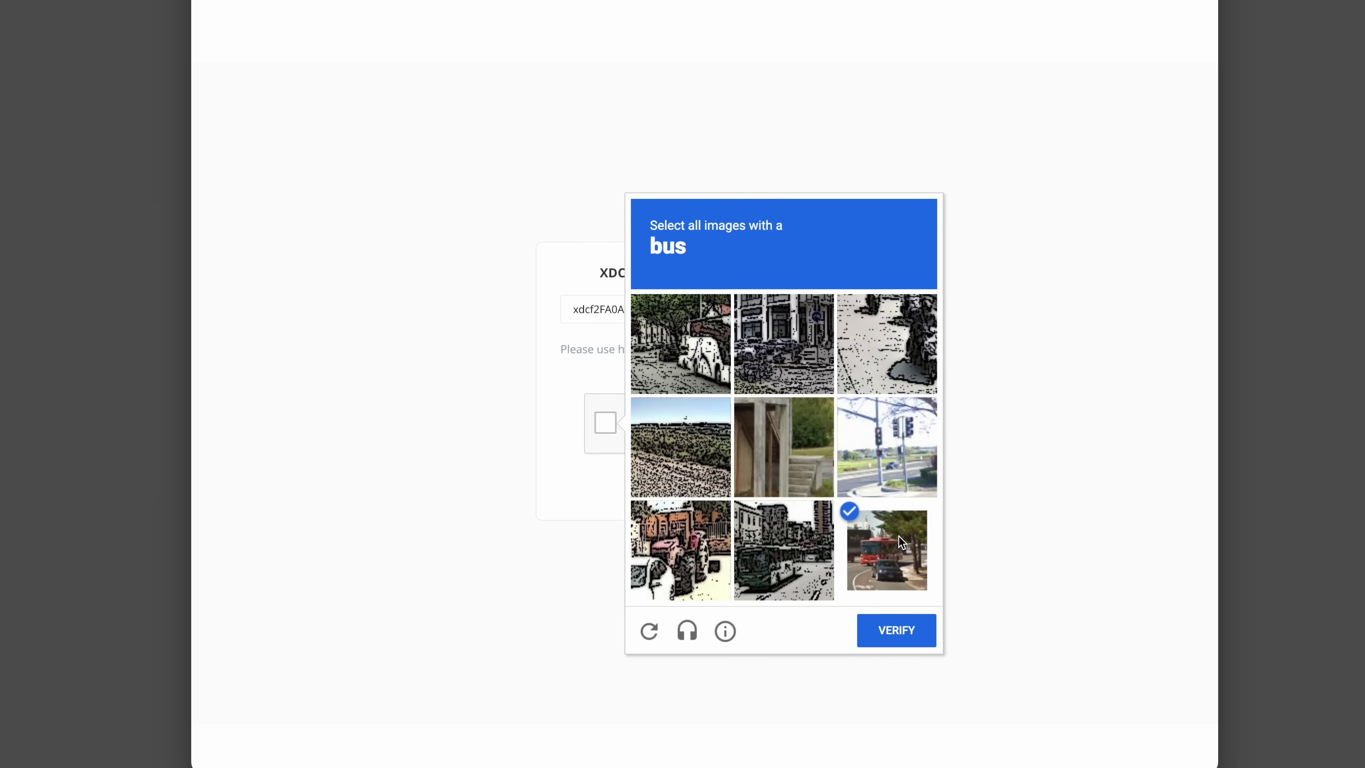
click(701, 355)
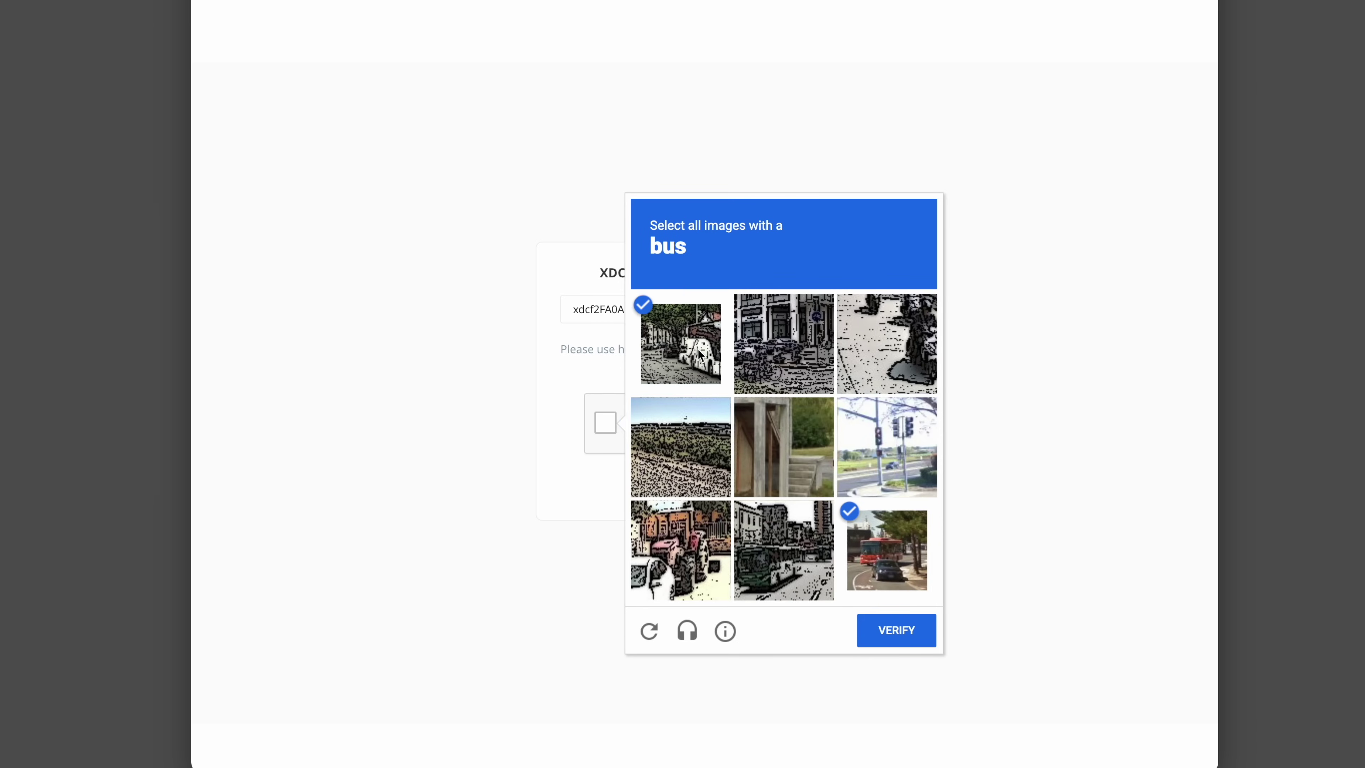
click(795, 517)
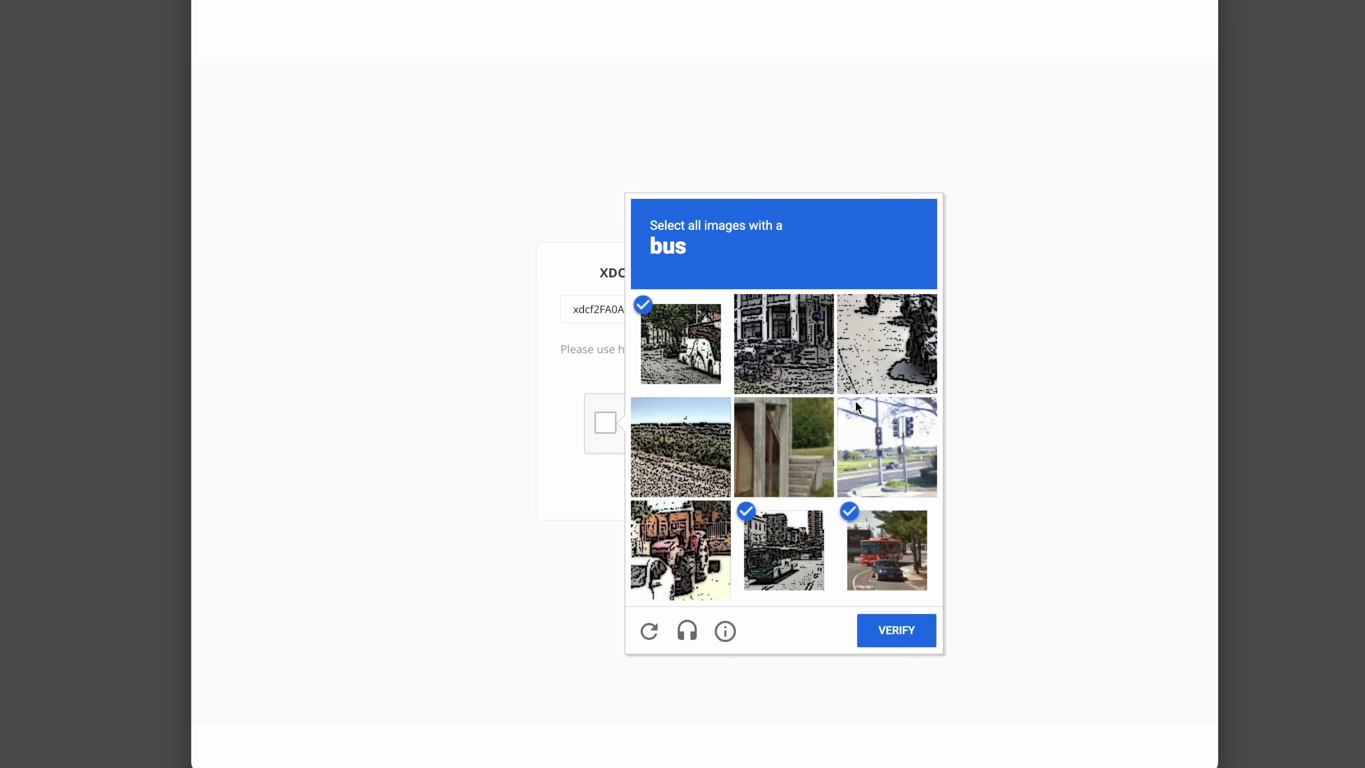
click(894, 641)
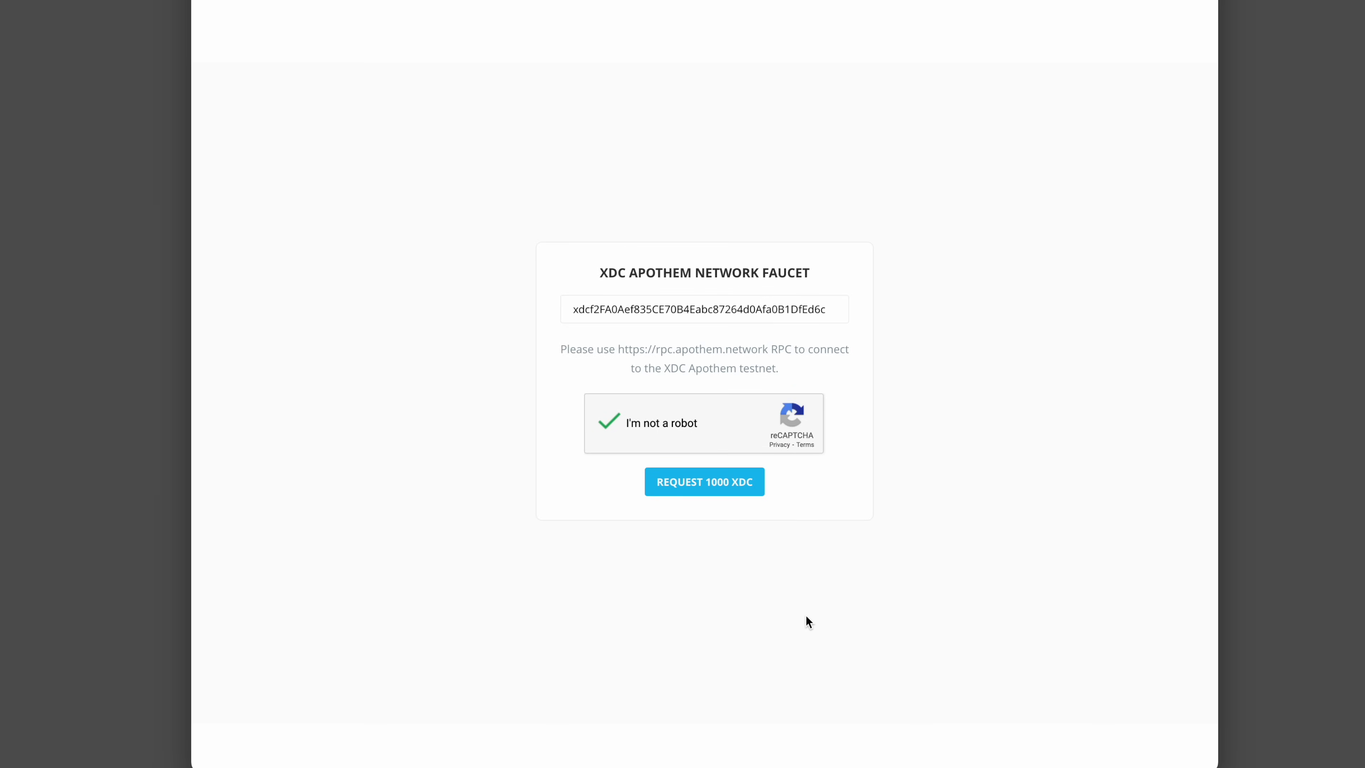
click(718, 492)
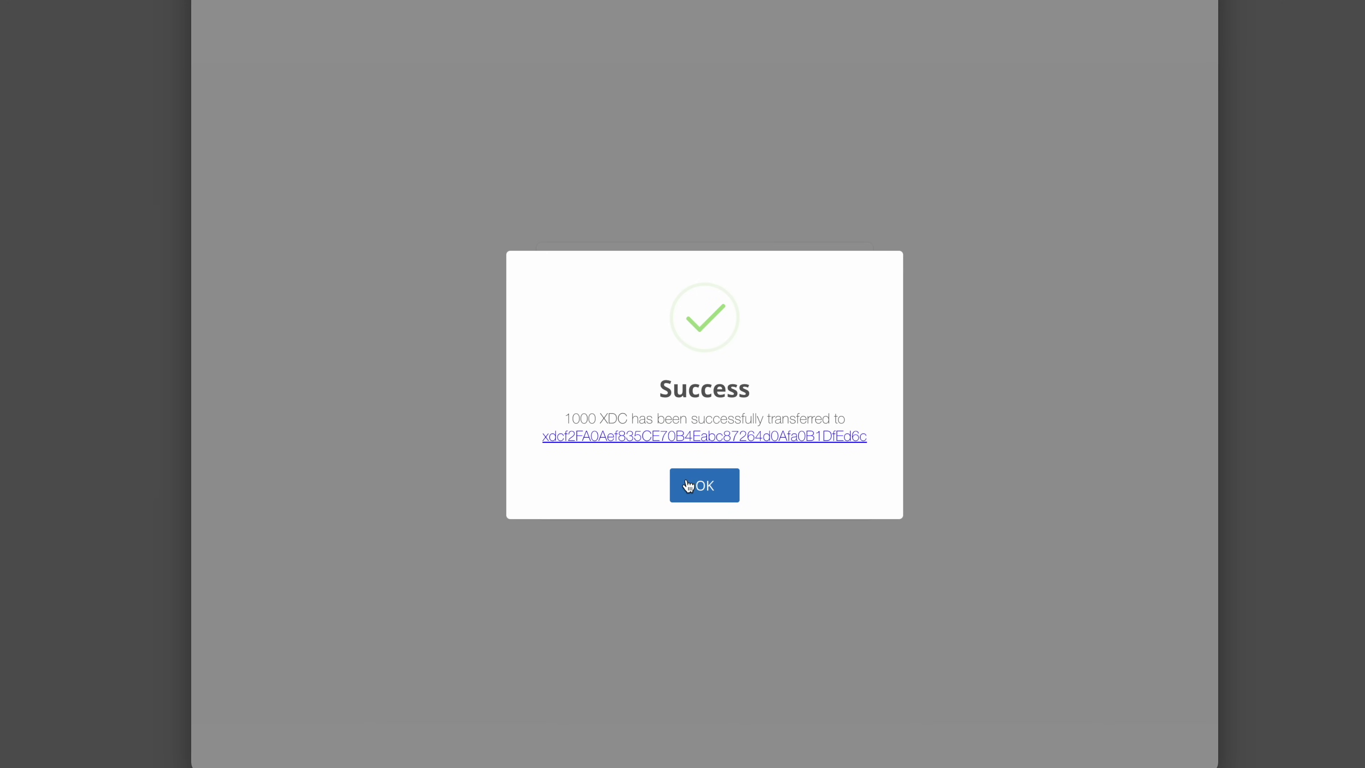
click(698, 494)
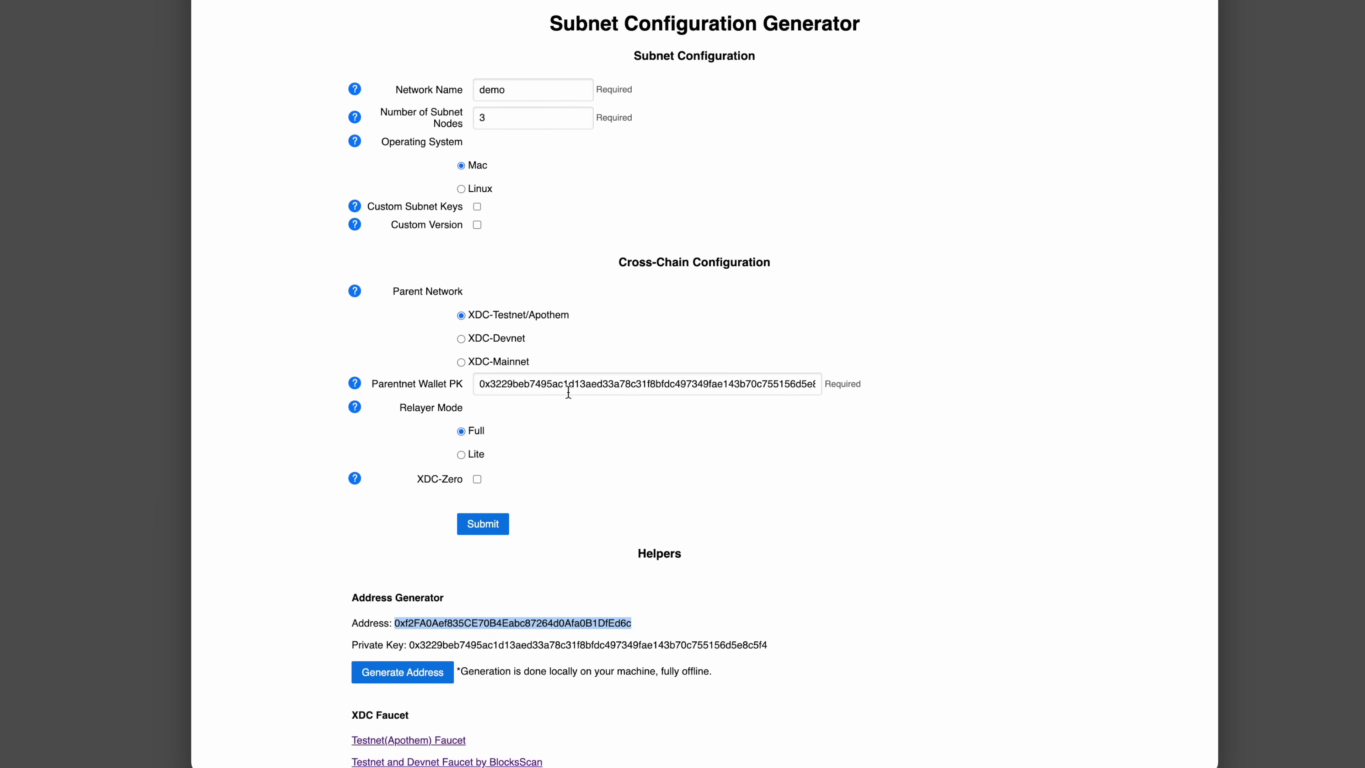
scroll(564, 390, down, 1)
scroll(563, 390, up, 1)
mouse_move(359, 412)
scroll(554, 488, down, 2)
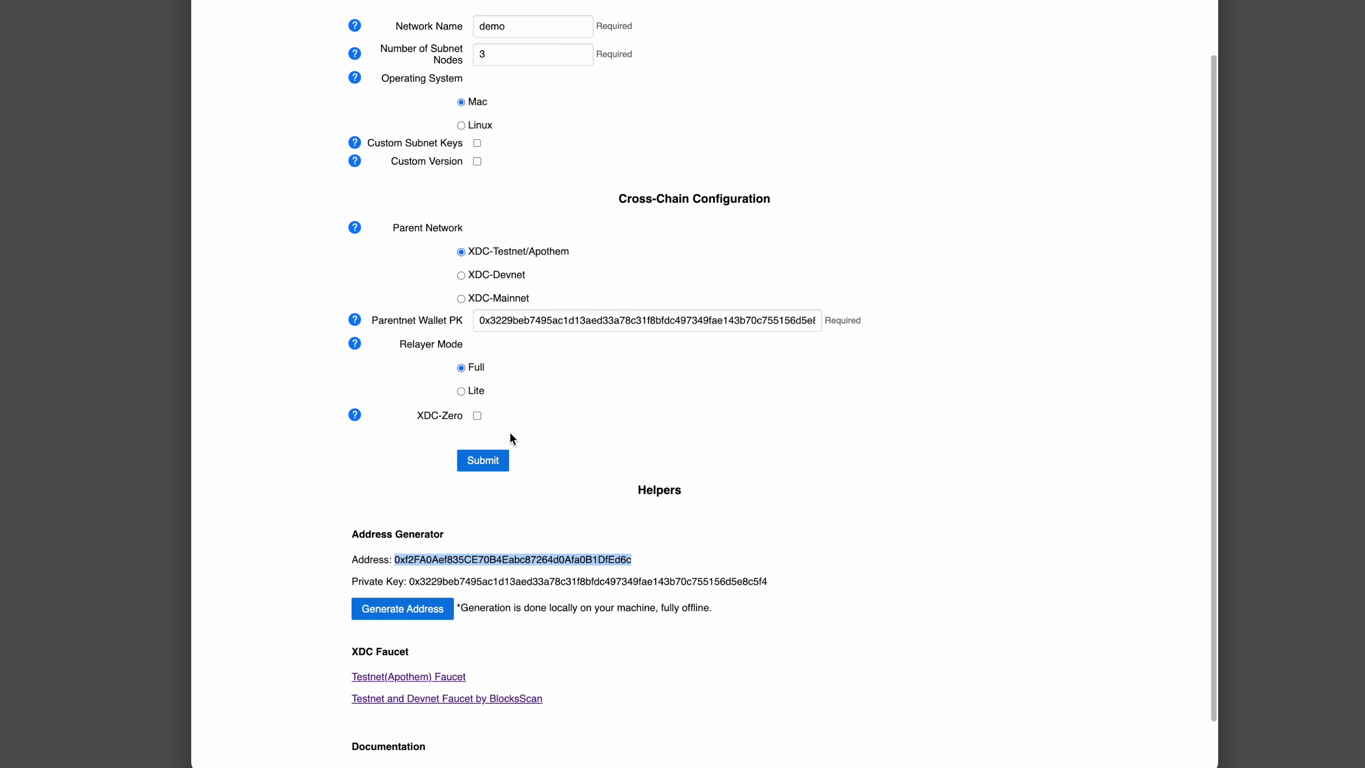
scroll(499, 422, up, 2)
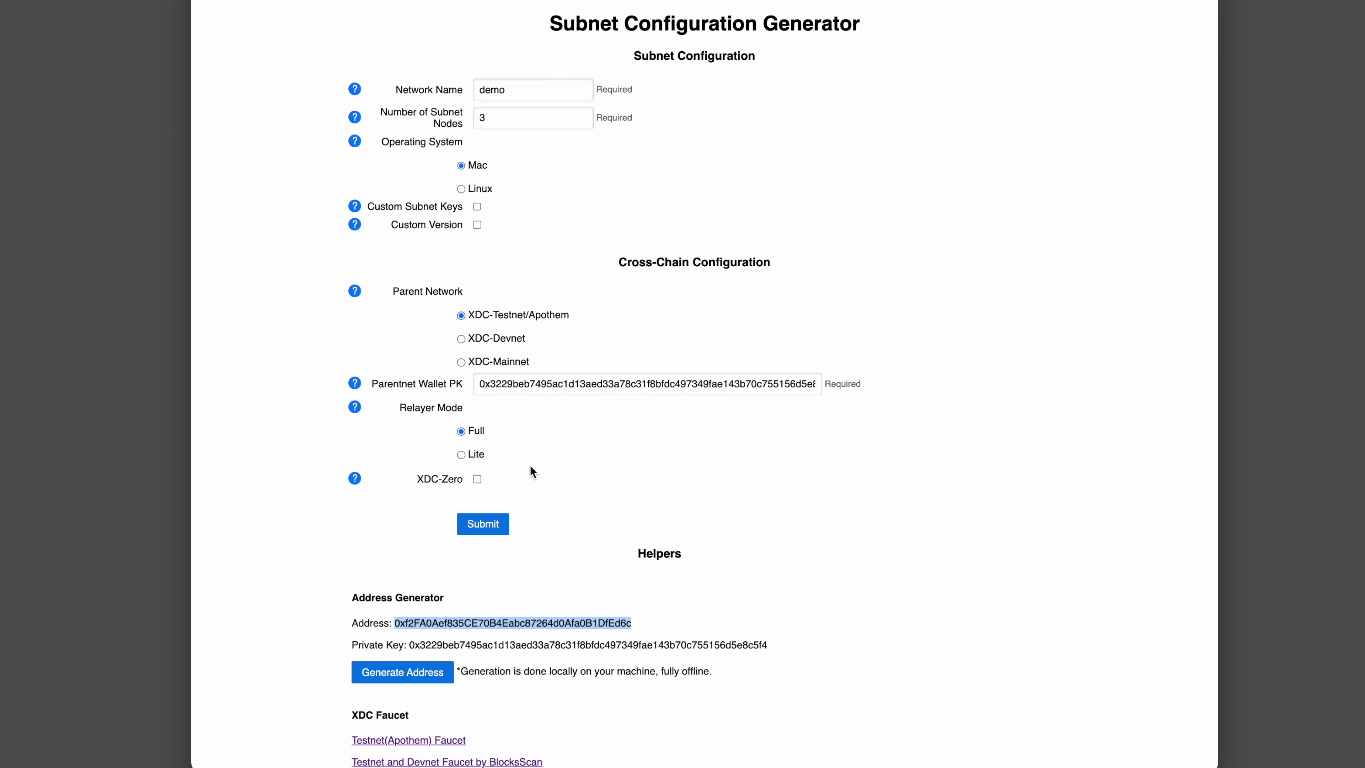
click(476, 479)
scroll(601, 473, down, 2)
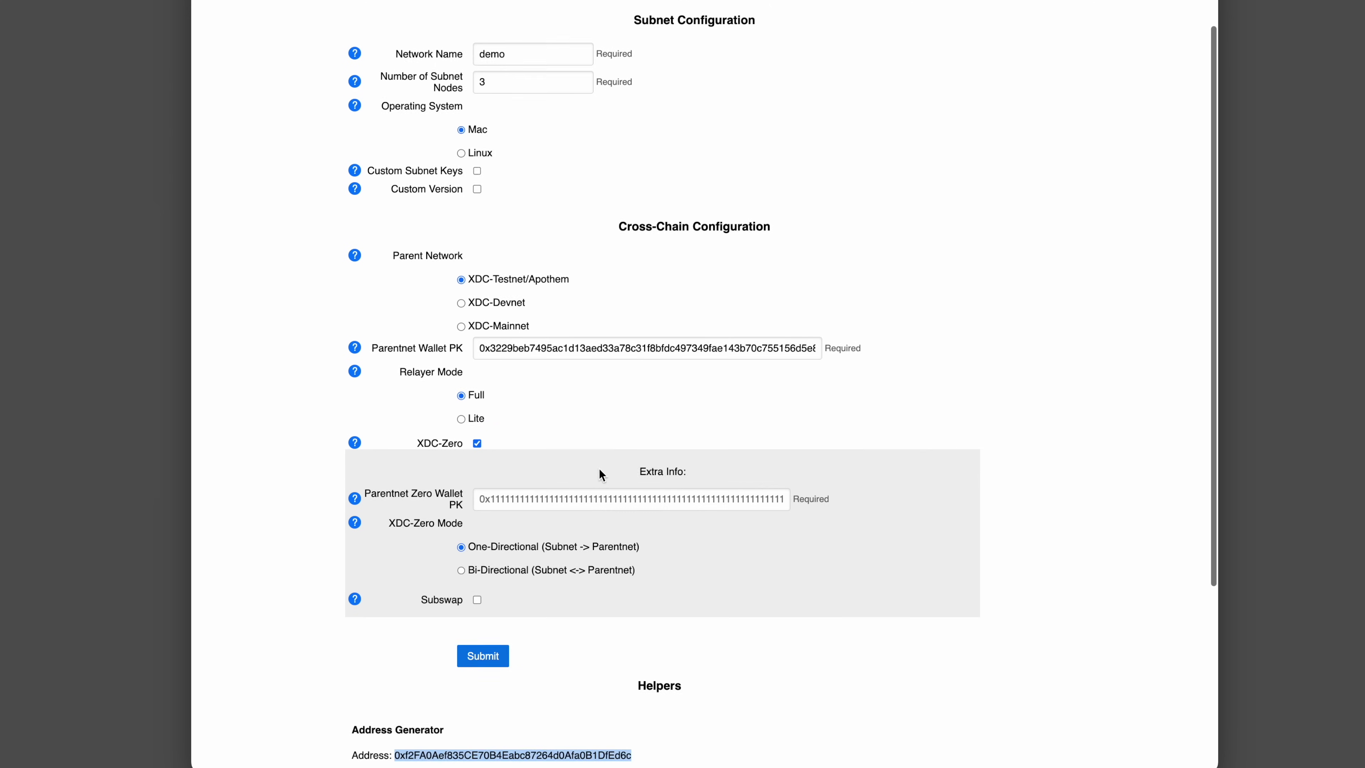
scroll(600, 473, up, 2)
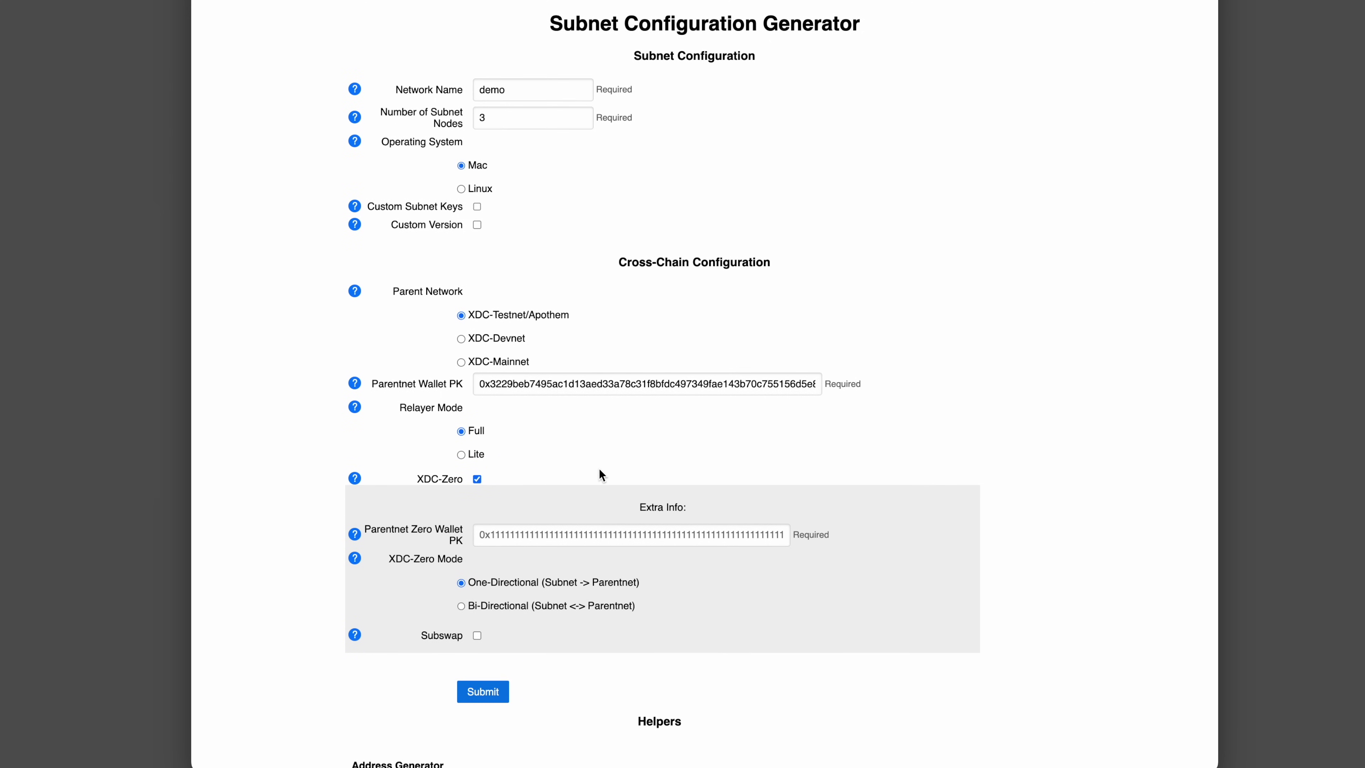
scroll(599, 471, down, 3)
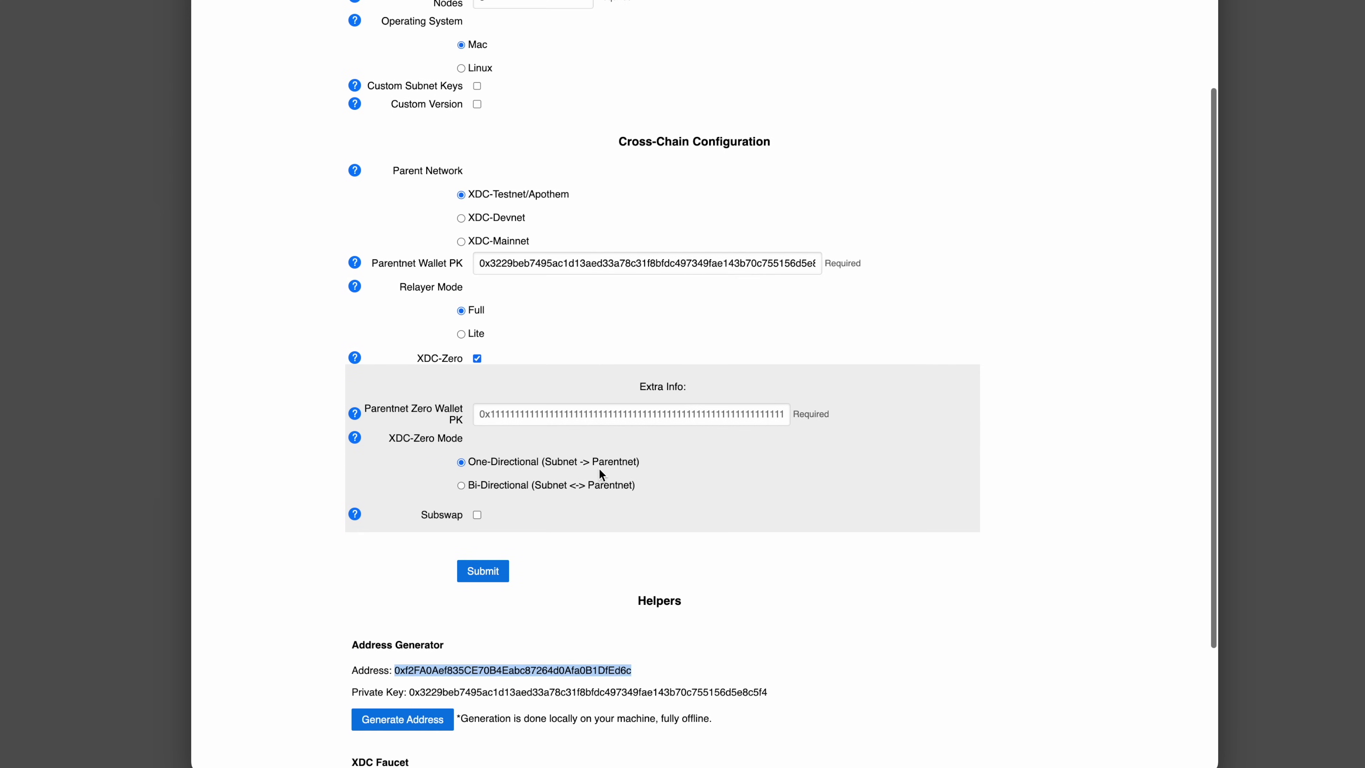
click(461, 486)
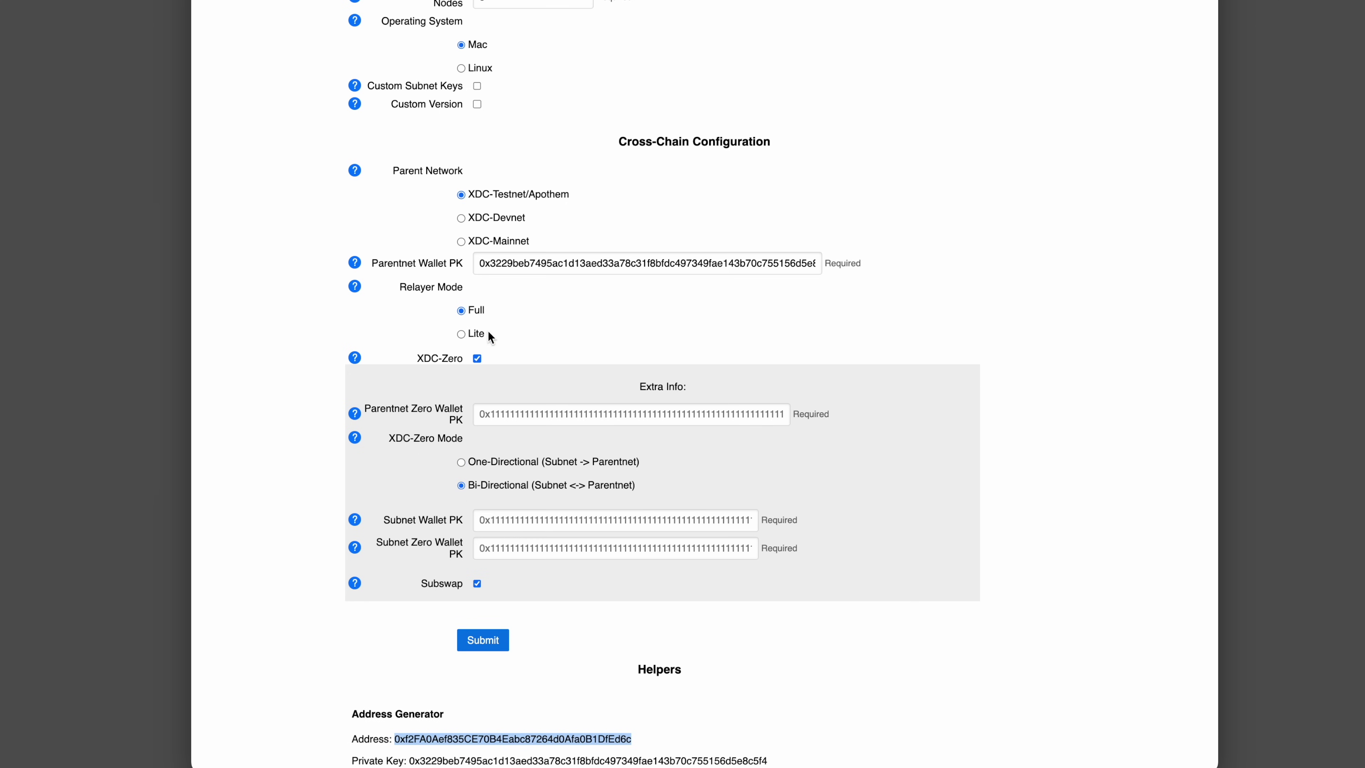
click(477, 359)
scroll(577, 328, up, 3)
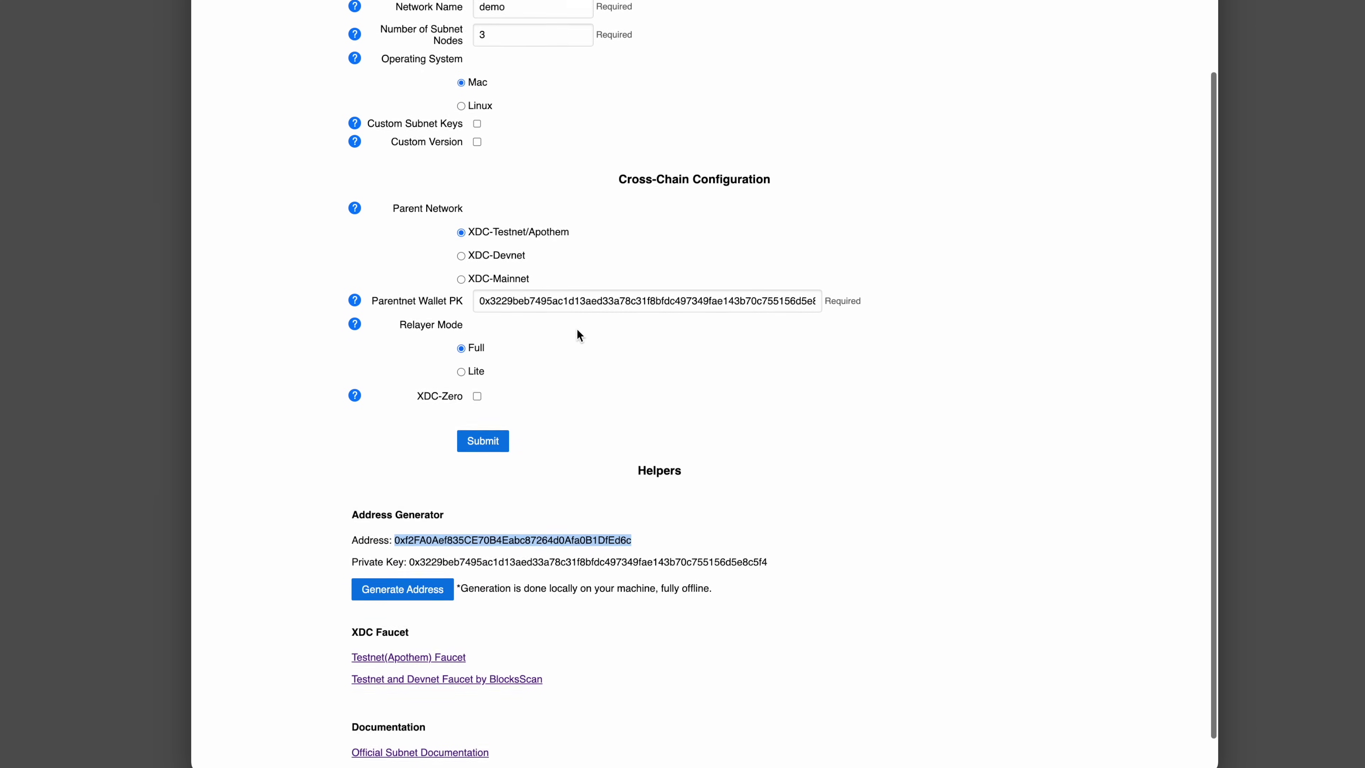
scroll(577, 330, down, 3)
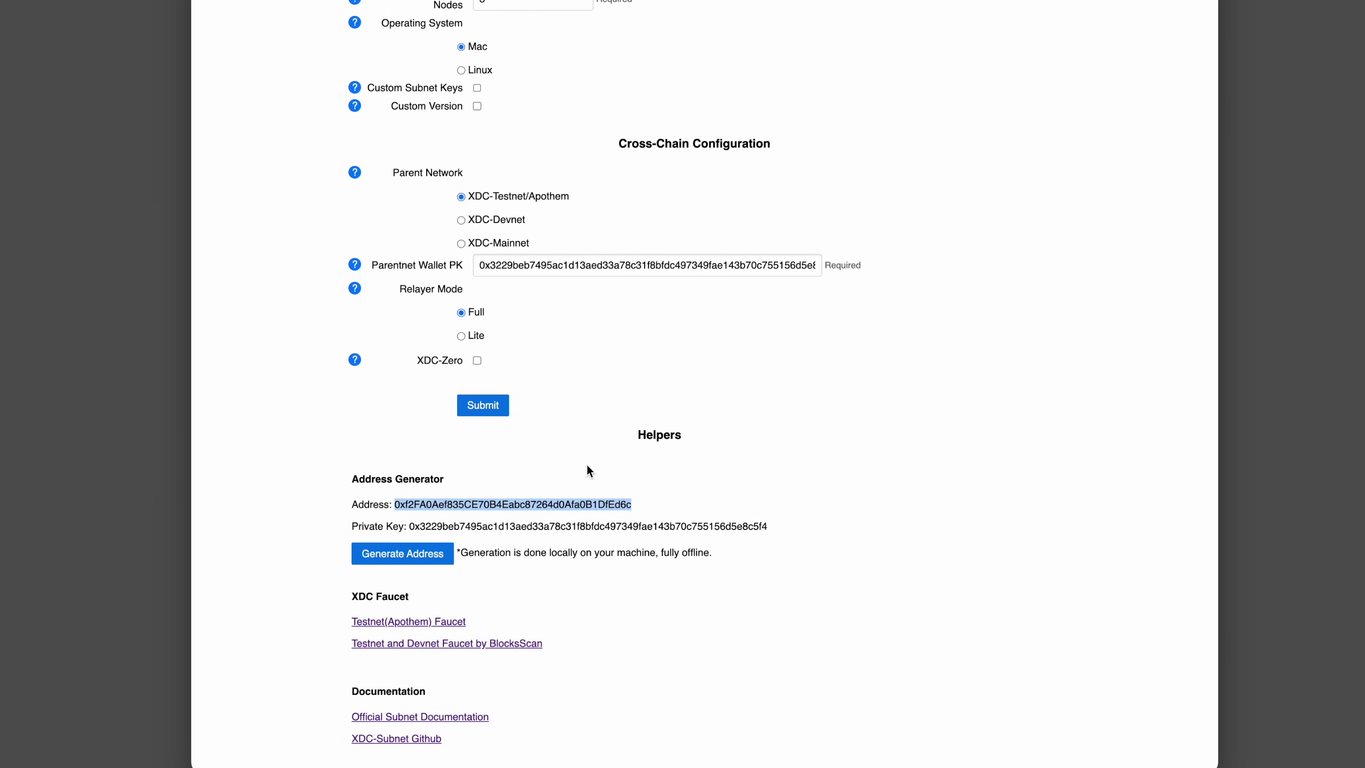
scroll(588, 470, up, 3)
click(701, 465)
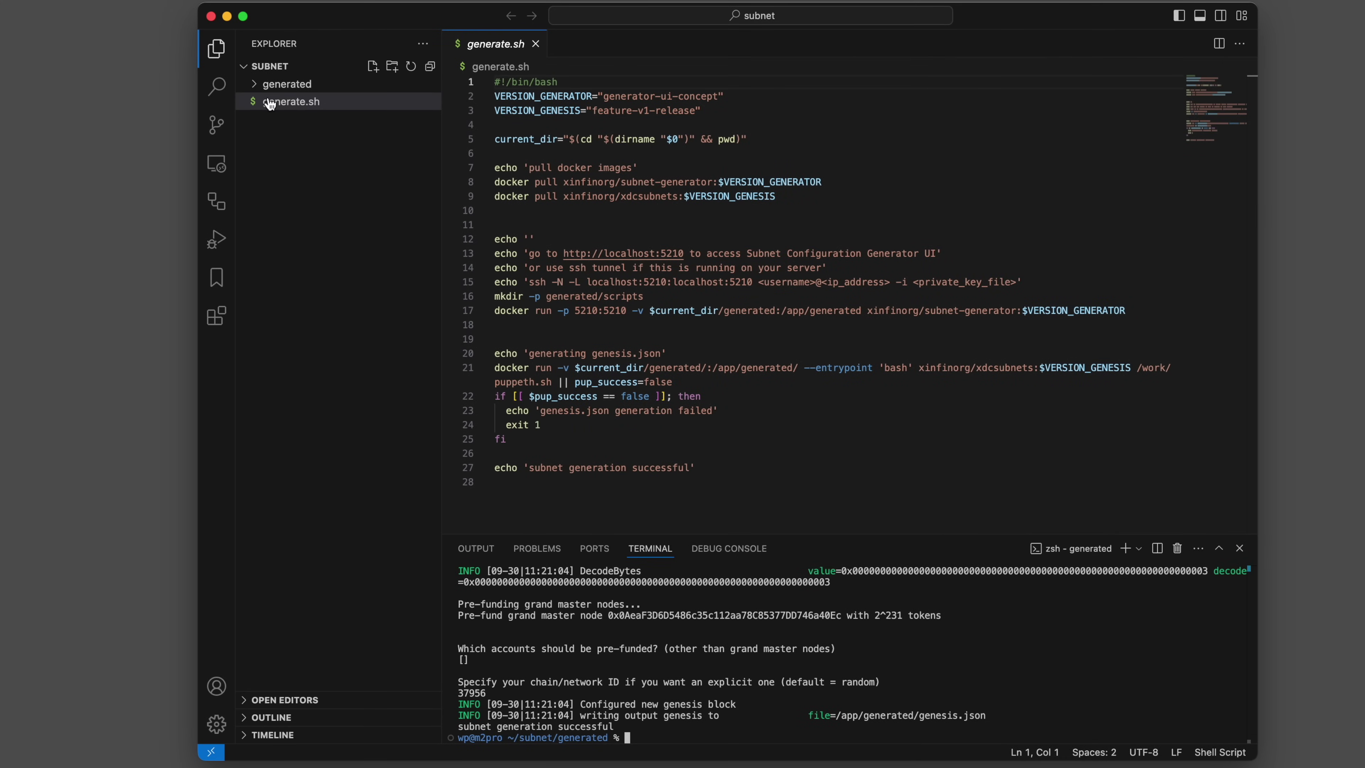
Expand the generated folder in the Explorer.
click(256, 86)
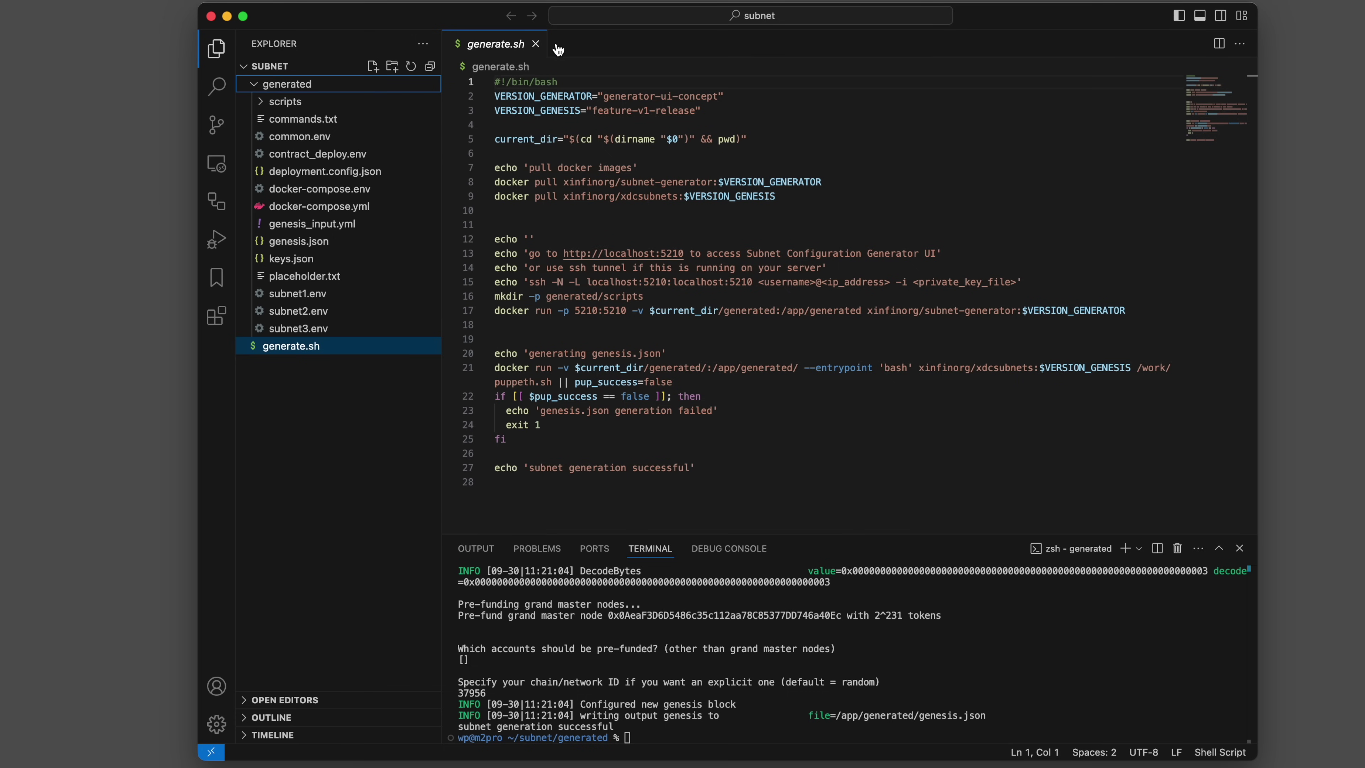
Open commands.txt from the generated folder and clear the terminal.
click(821, 669)
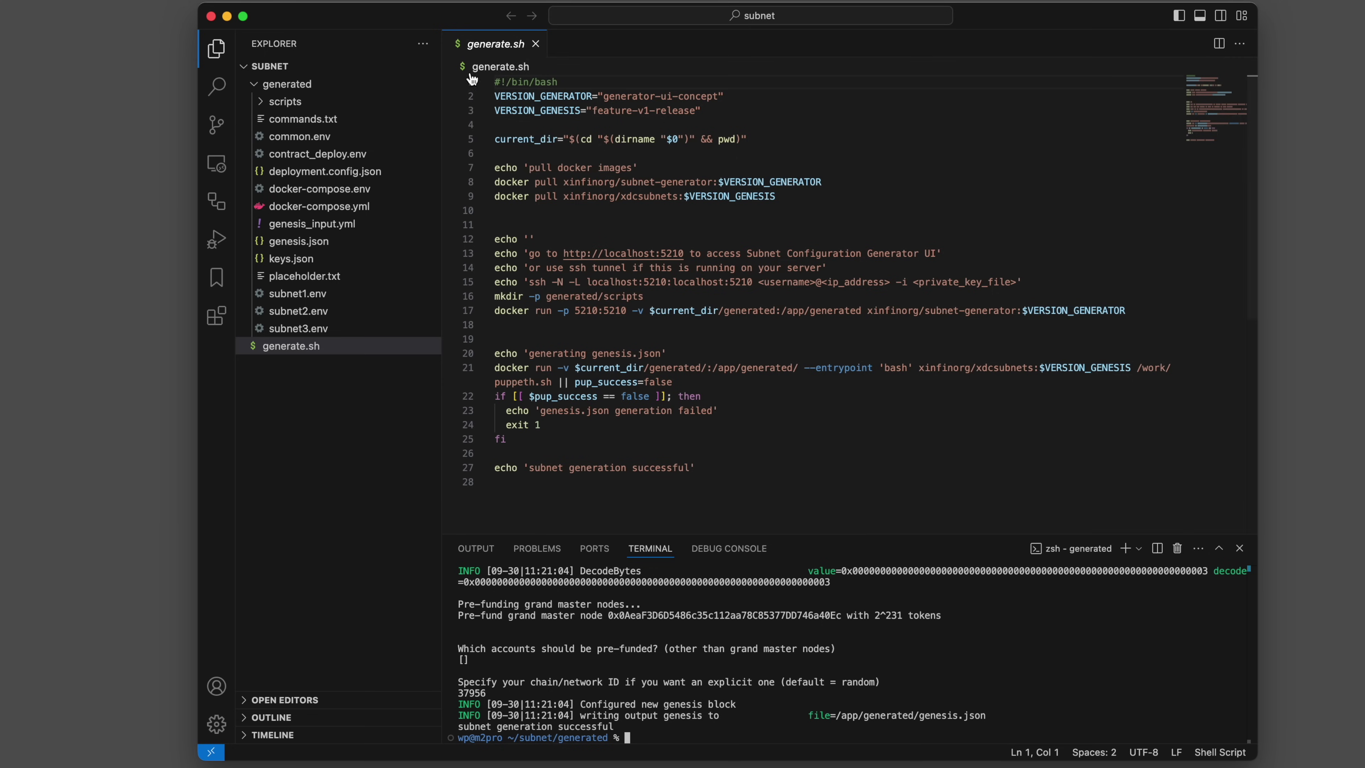
click(310, 126)
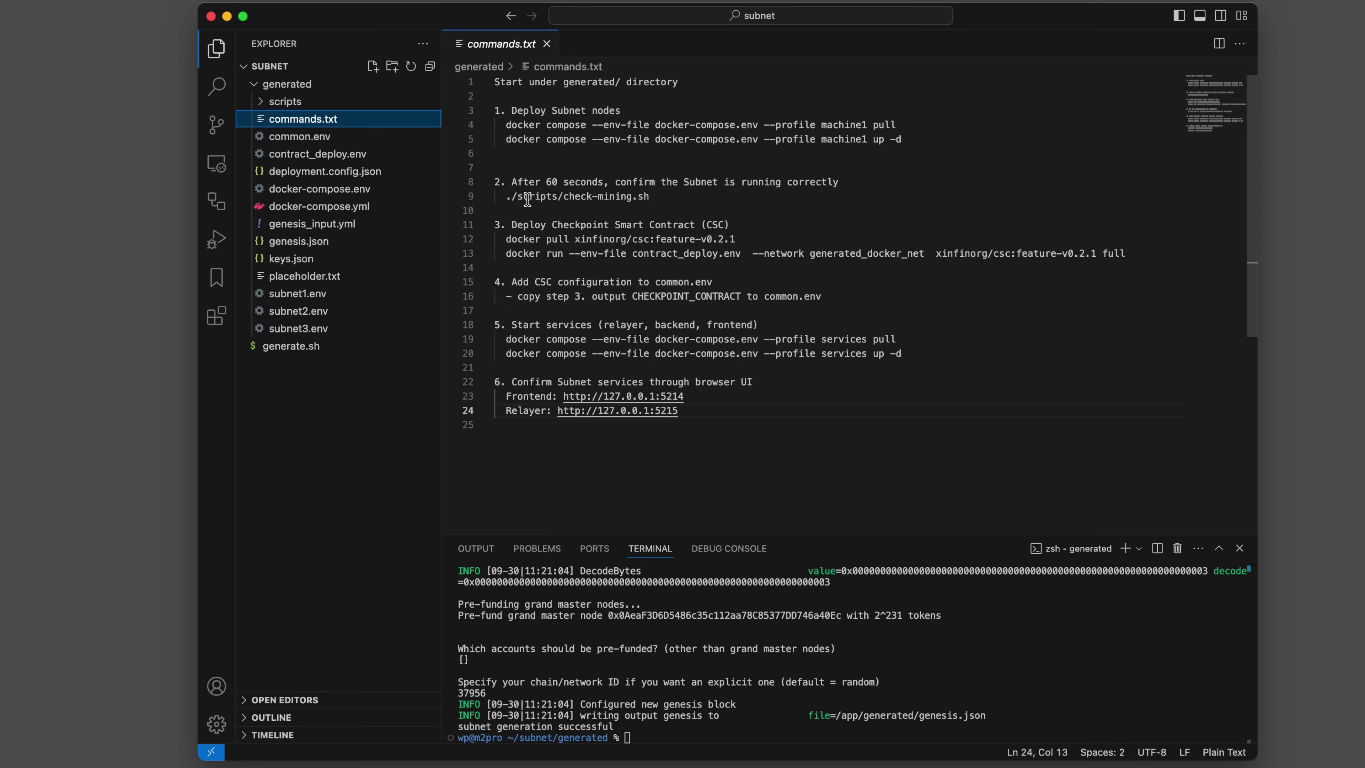
click(1129, 419)
key(super+k)
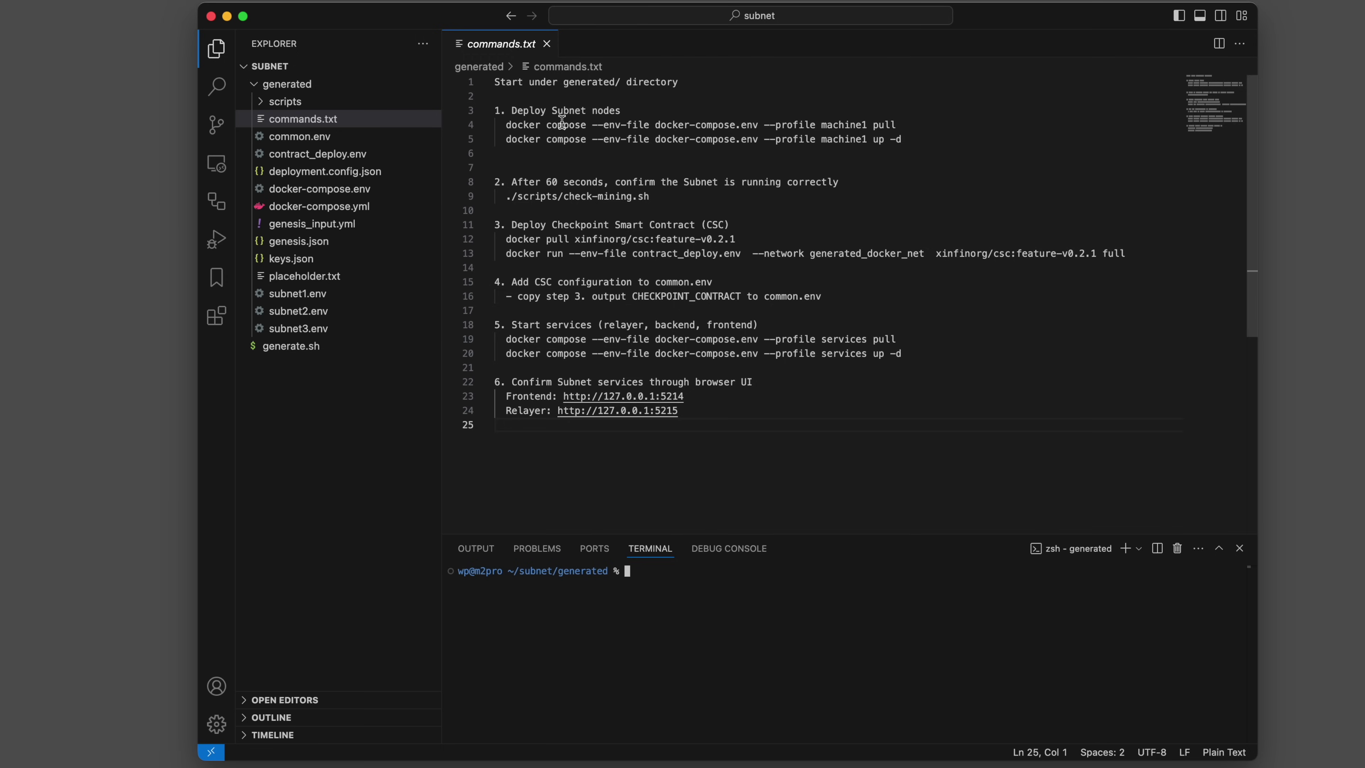
Run the two machine1 docker compose commands to start subnet1–3 and bootnode containers.
drag(499, 125, 785, 152)
key(super+c)
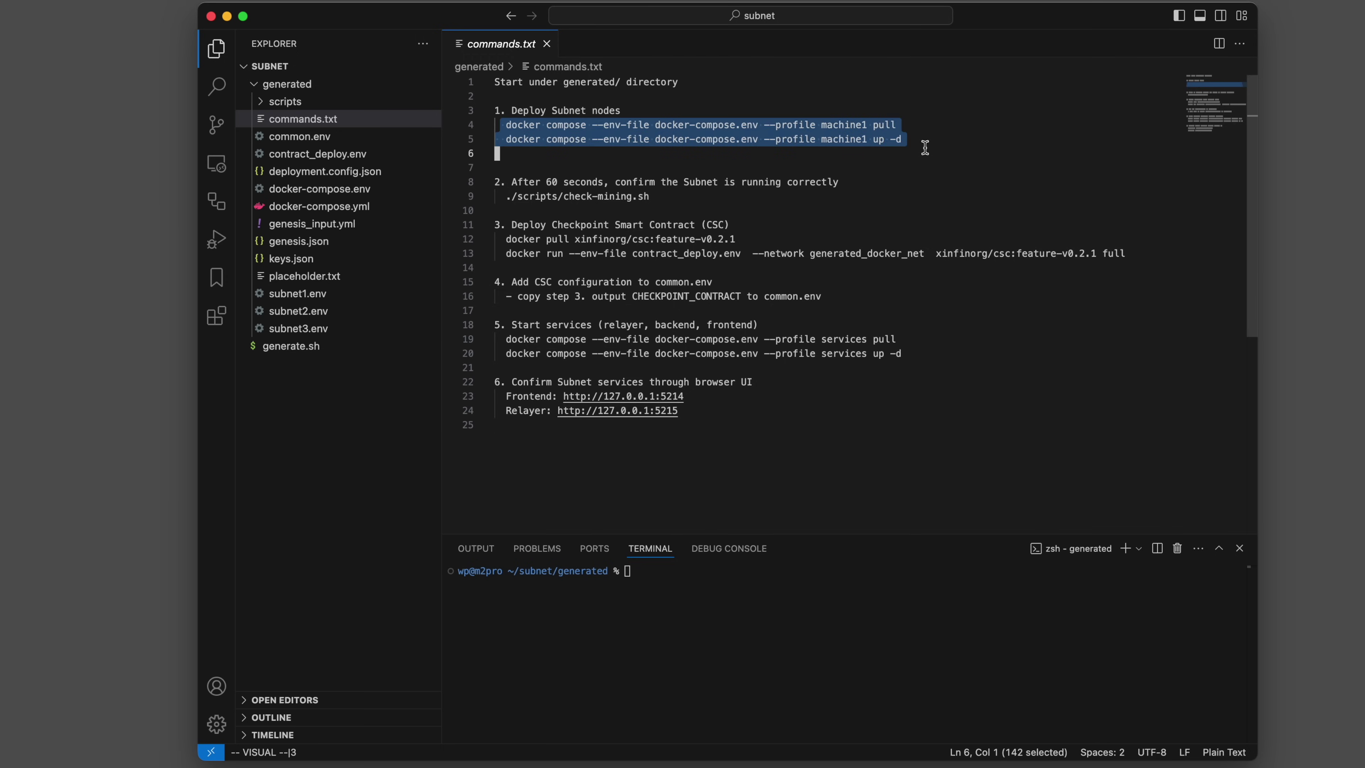
click(712, 664)
key(super+v)
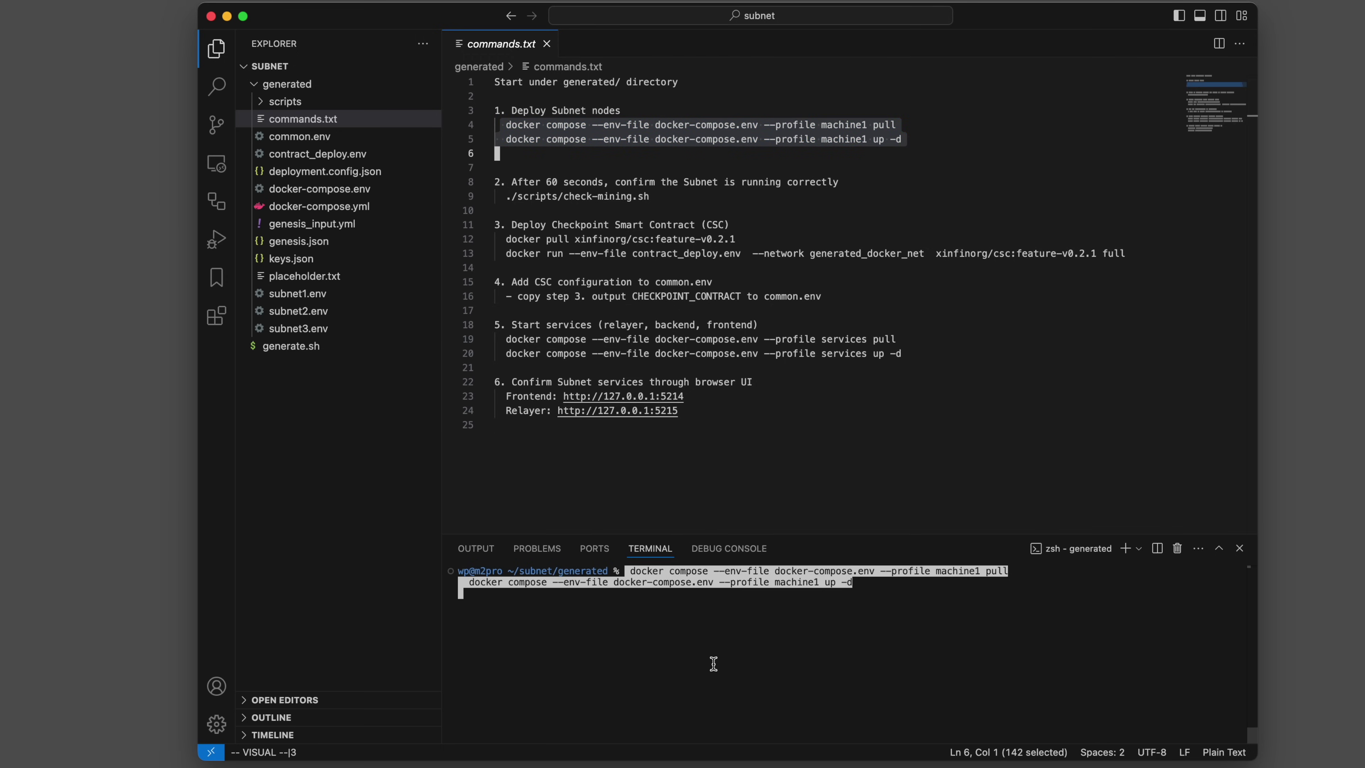
key(Return)
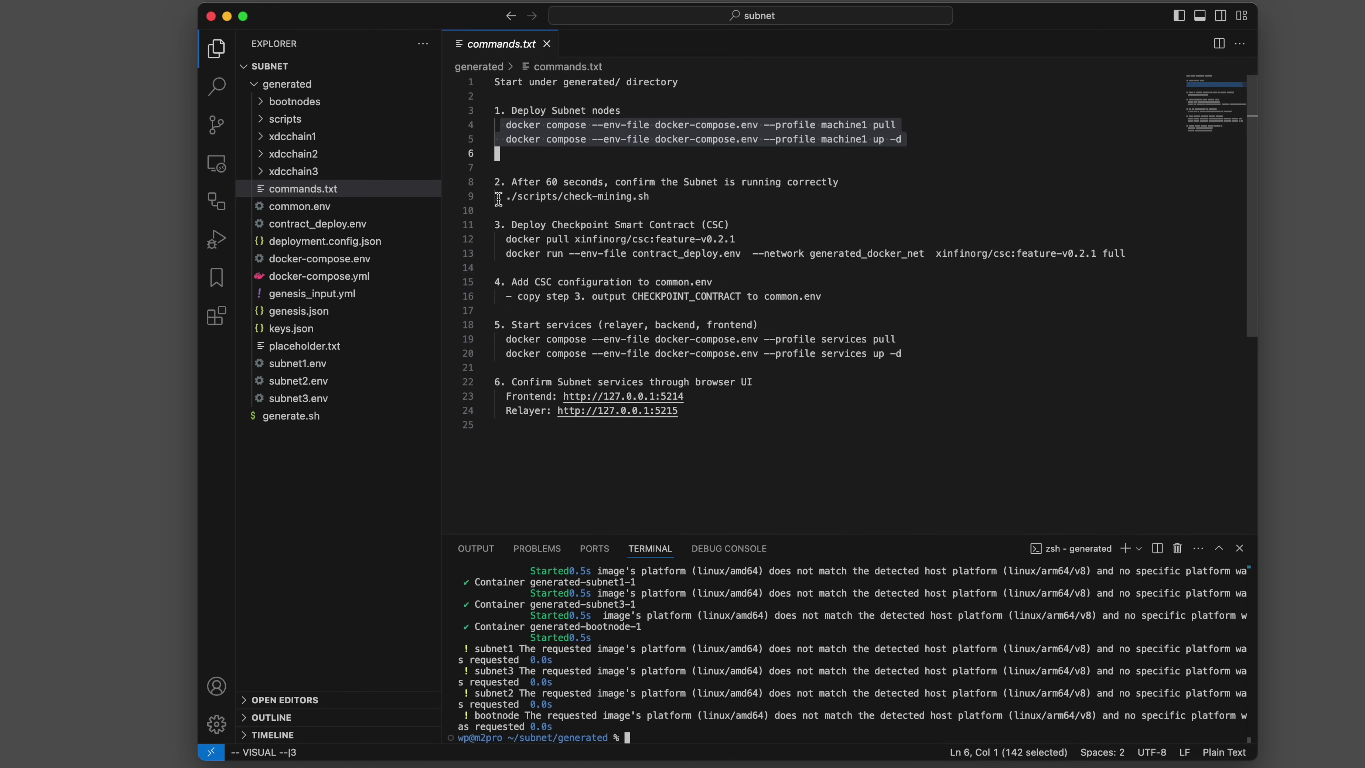
drag(499, 197, 661, 197)
key(super+c)
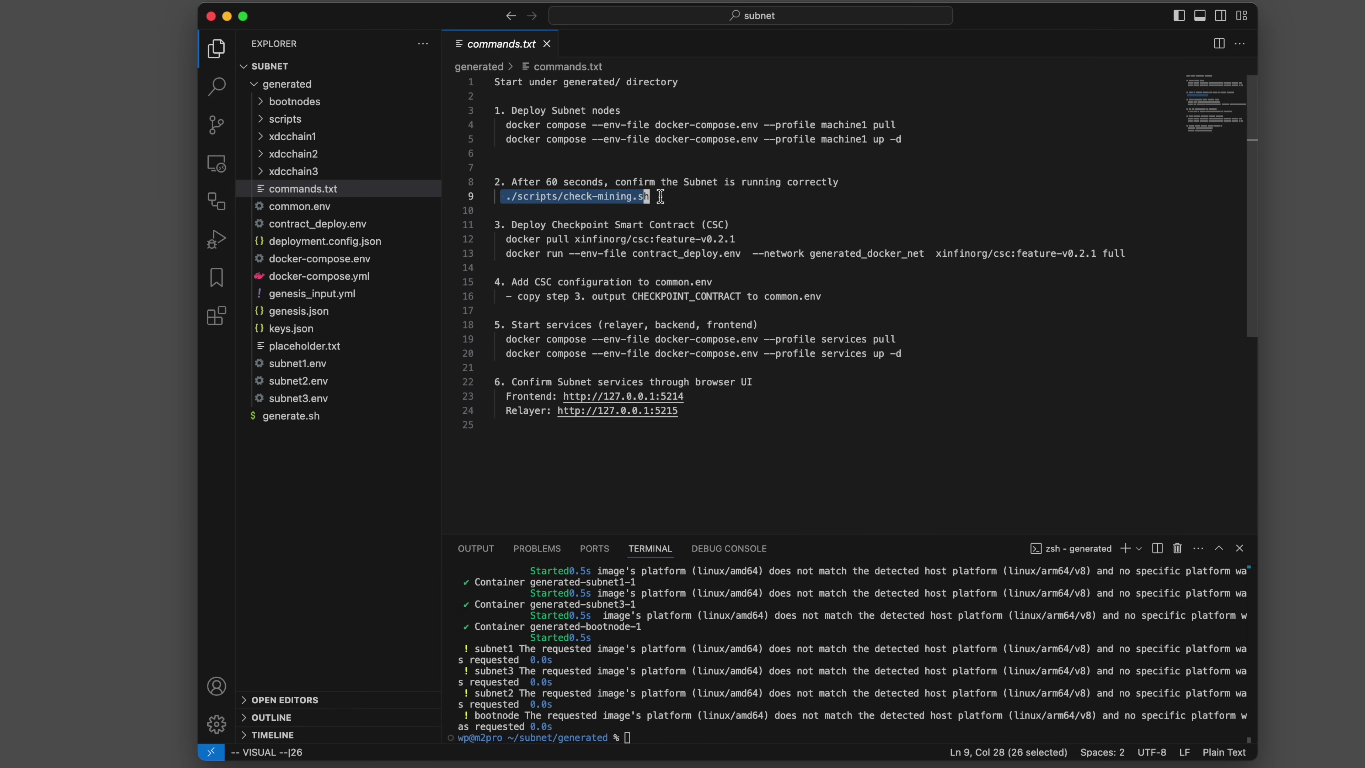
Run ./scripts/check-mining.sh in an enlarged terminal, watching the latest block climb from 6 to 10.
click(785, 712)
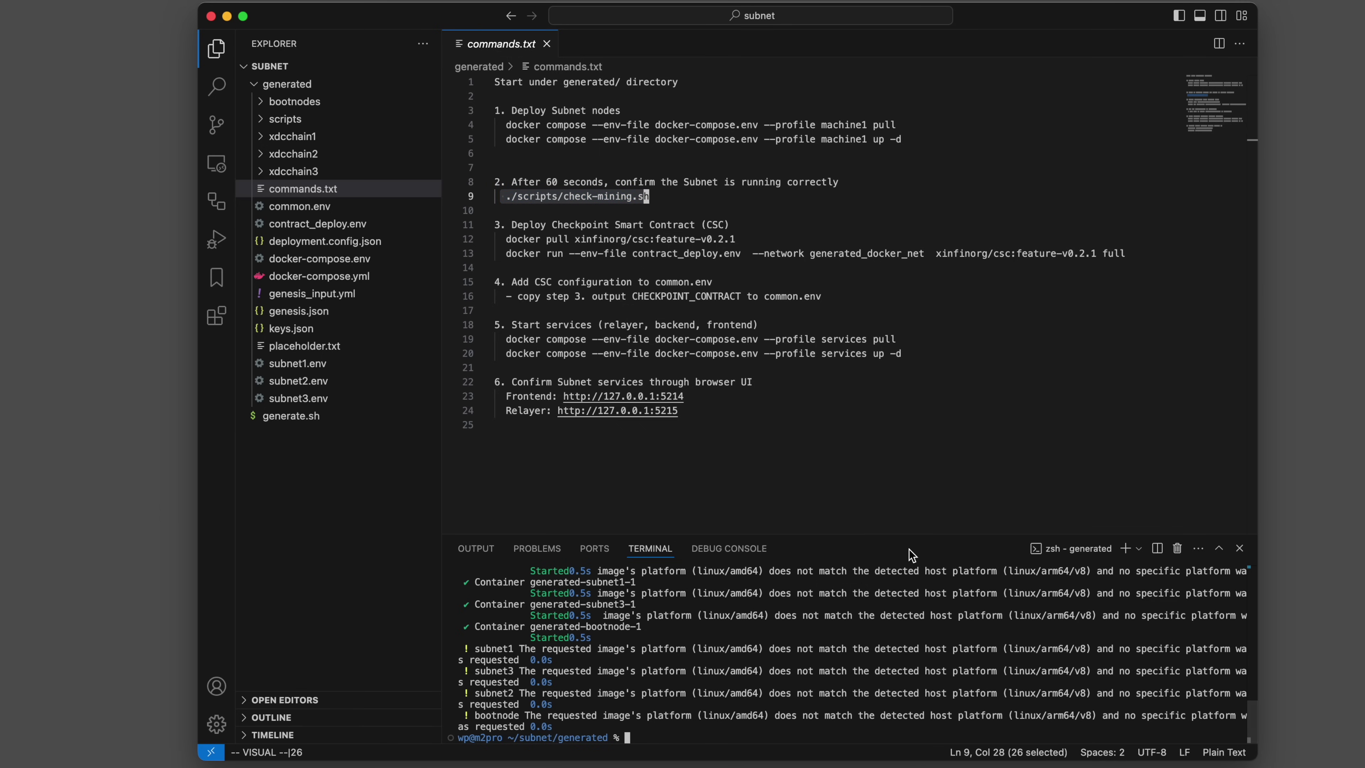
drag(916, 535, 917, 478)
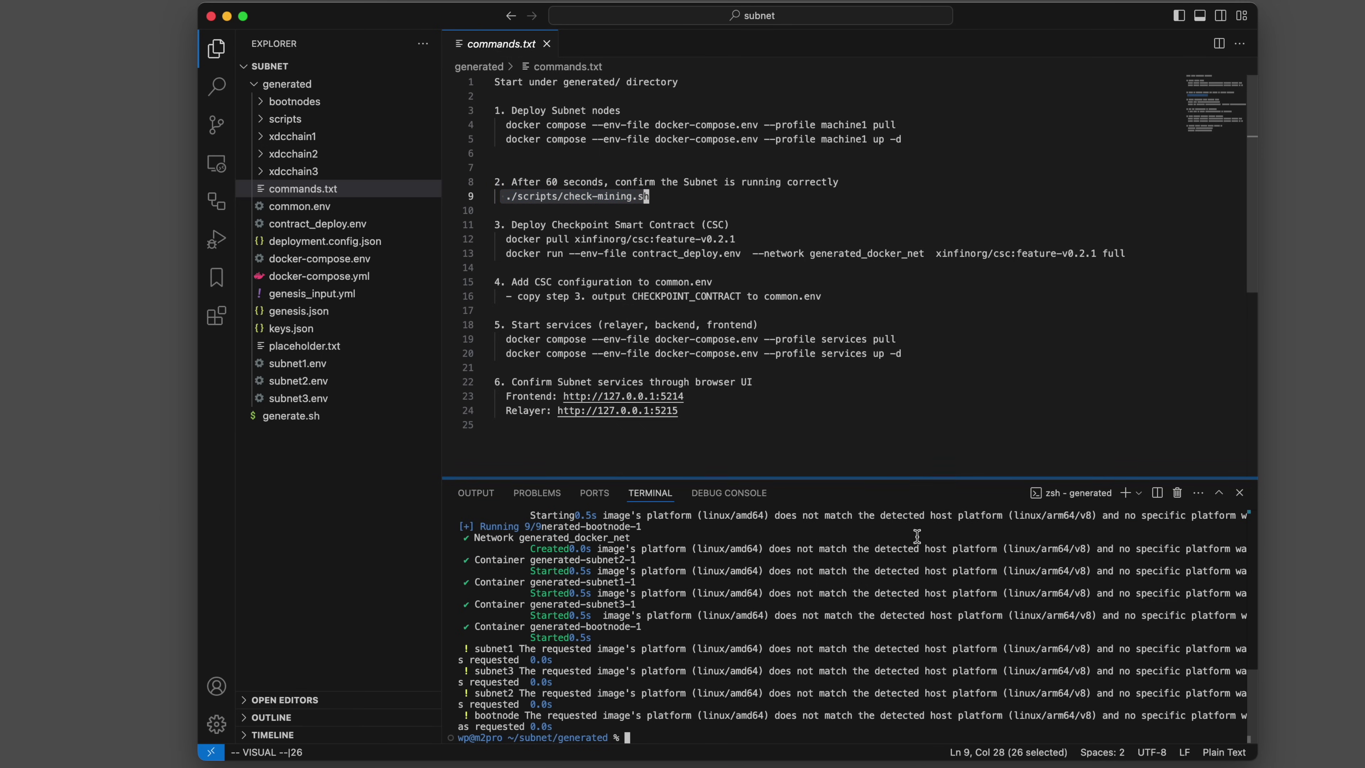
key(super+v)
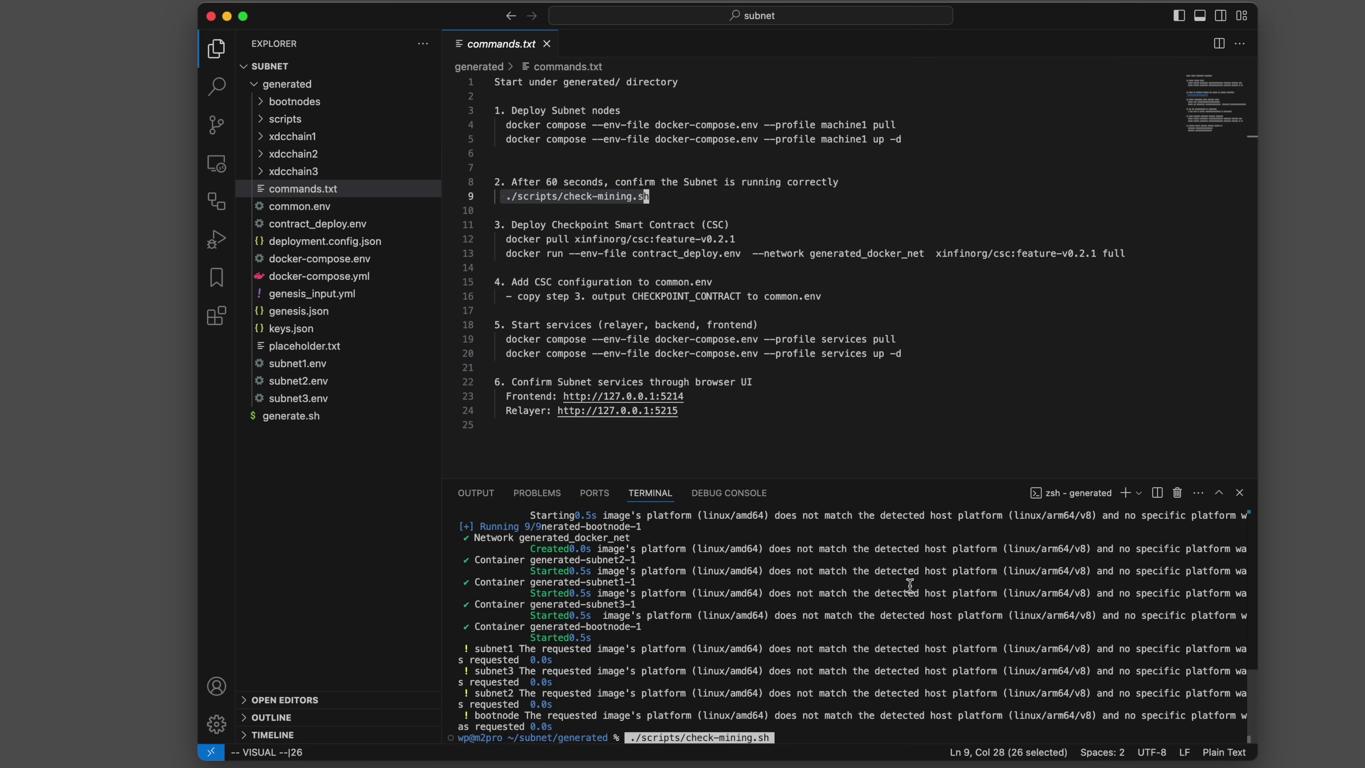
key(Return)
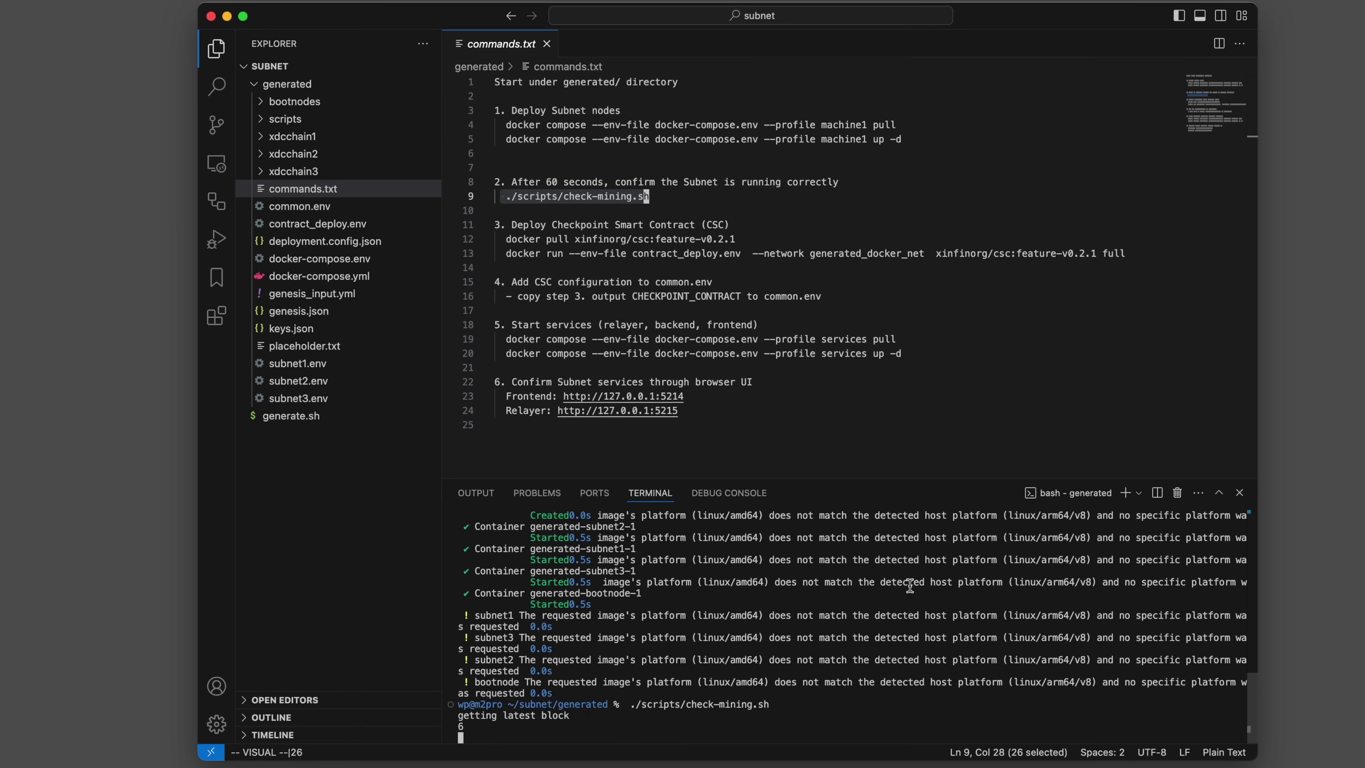
Back in commands.txt, select the two checkpoint contract deployment commands.
drag(909, 586, 826, 683)
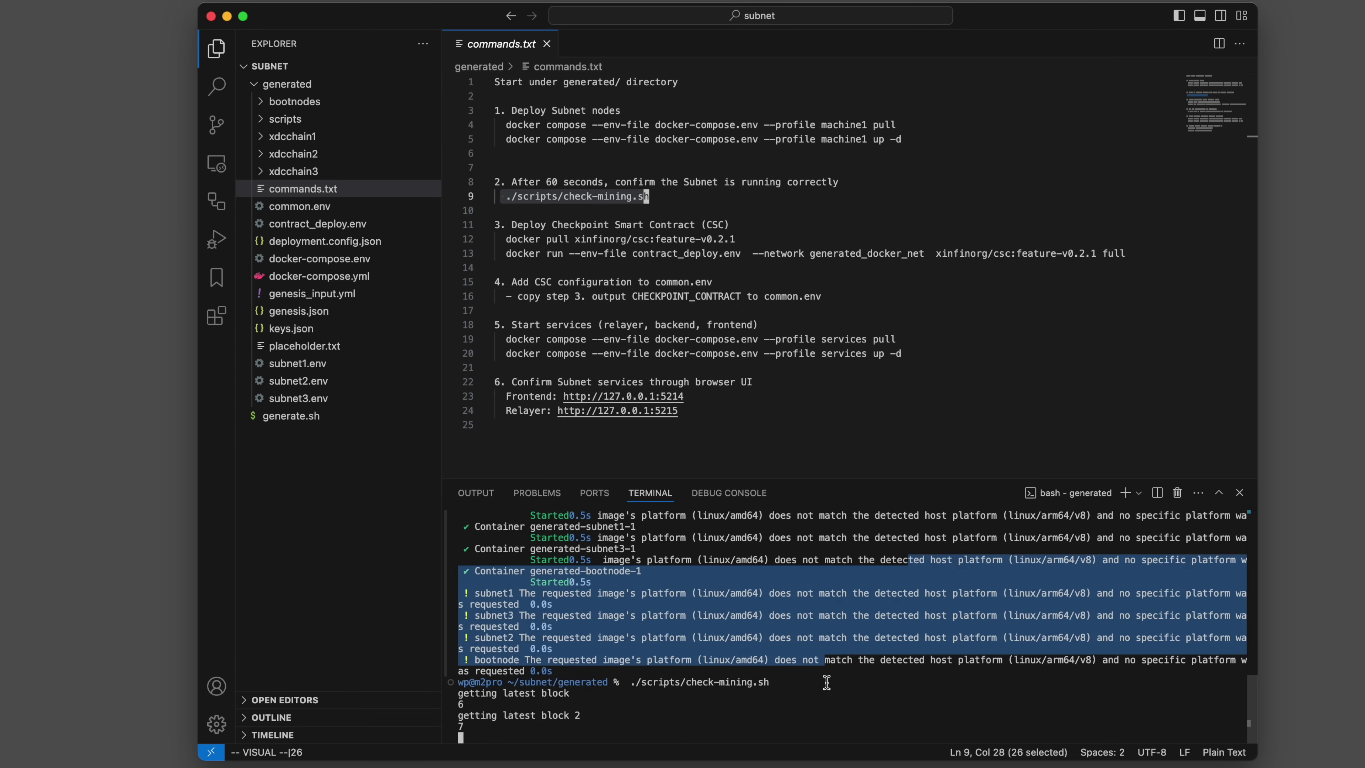
click(782, 684)
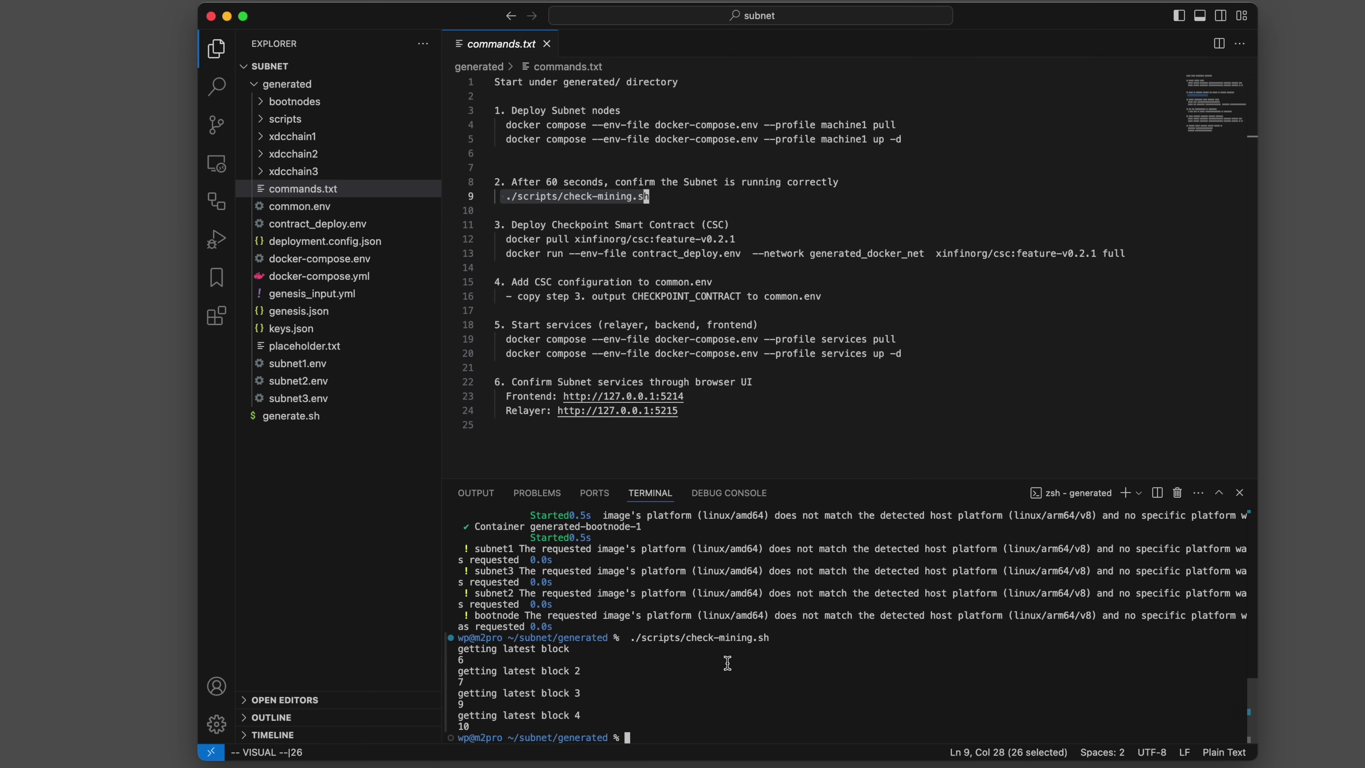
click(644, 271)
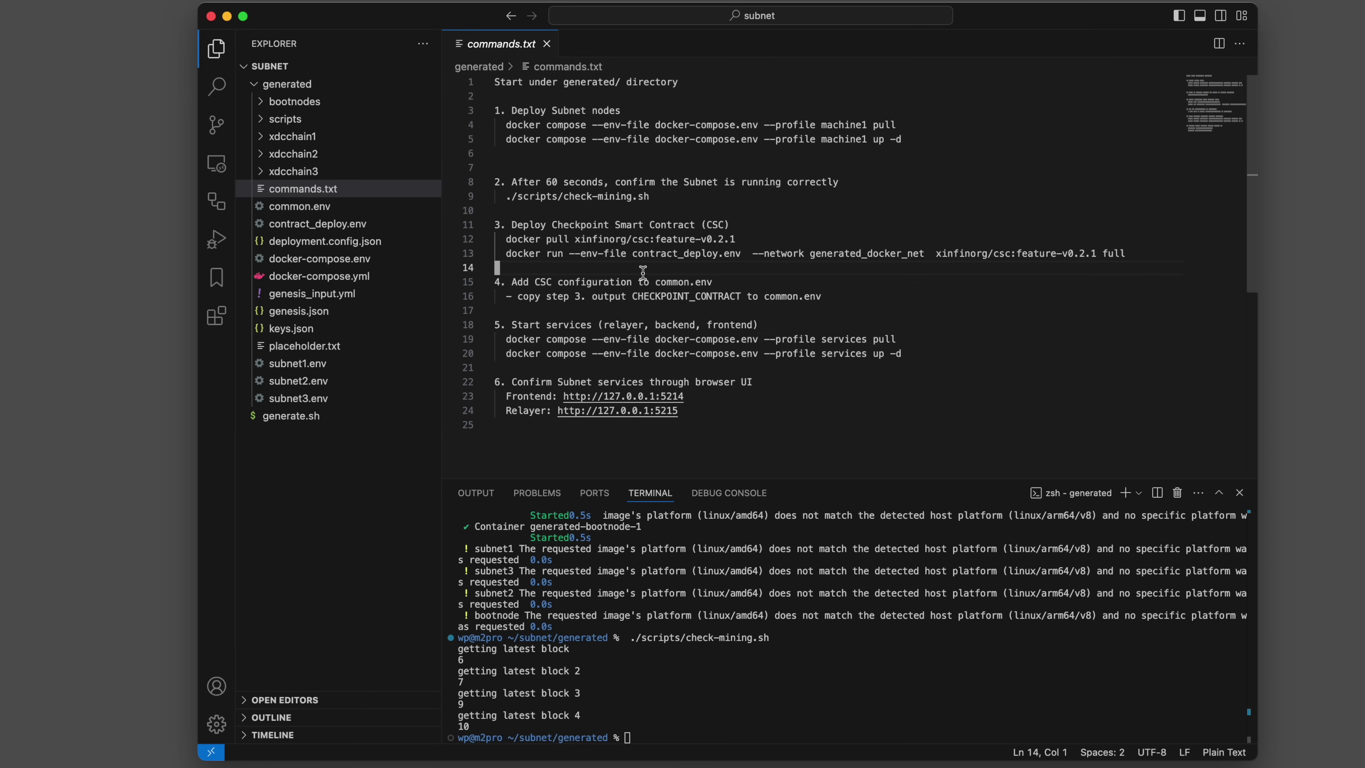
drag(501, 260, 496, 240)
key(super+c)
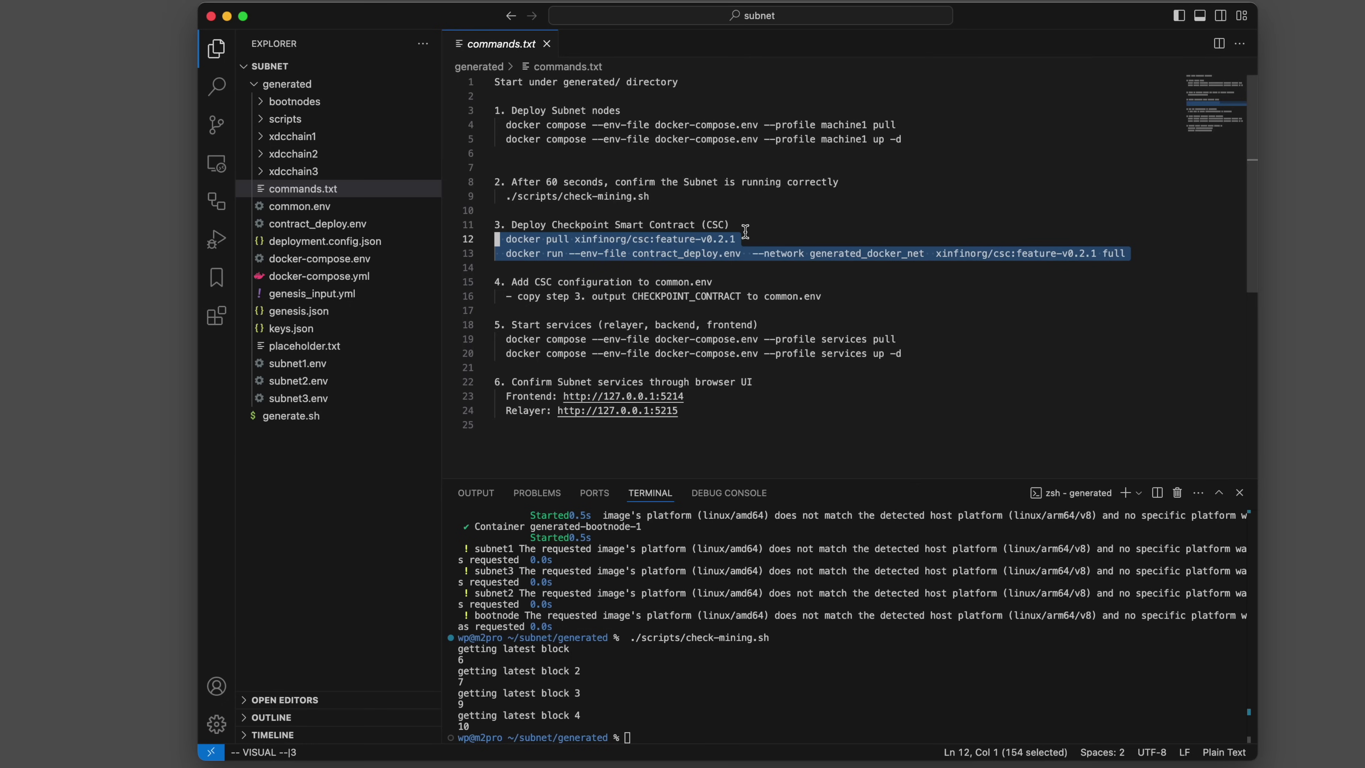
Run the docker pull and docker run CSC commands in the terminal to deploy the checkpoint contract.
click(891, 665)
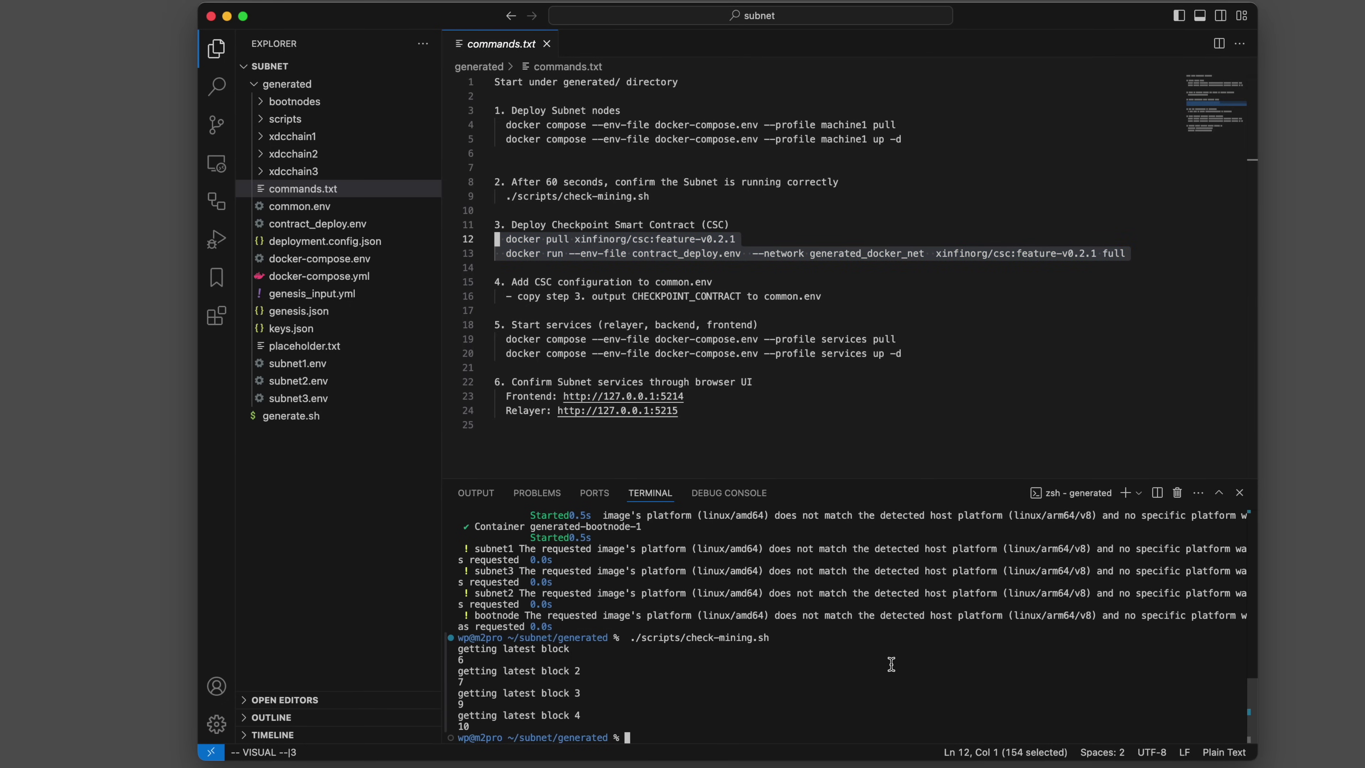
key(super+v)
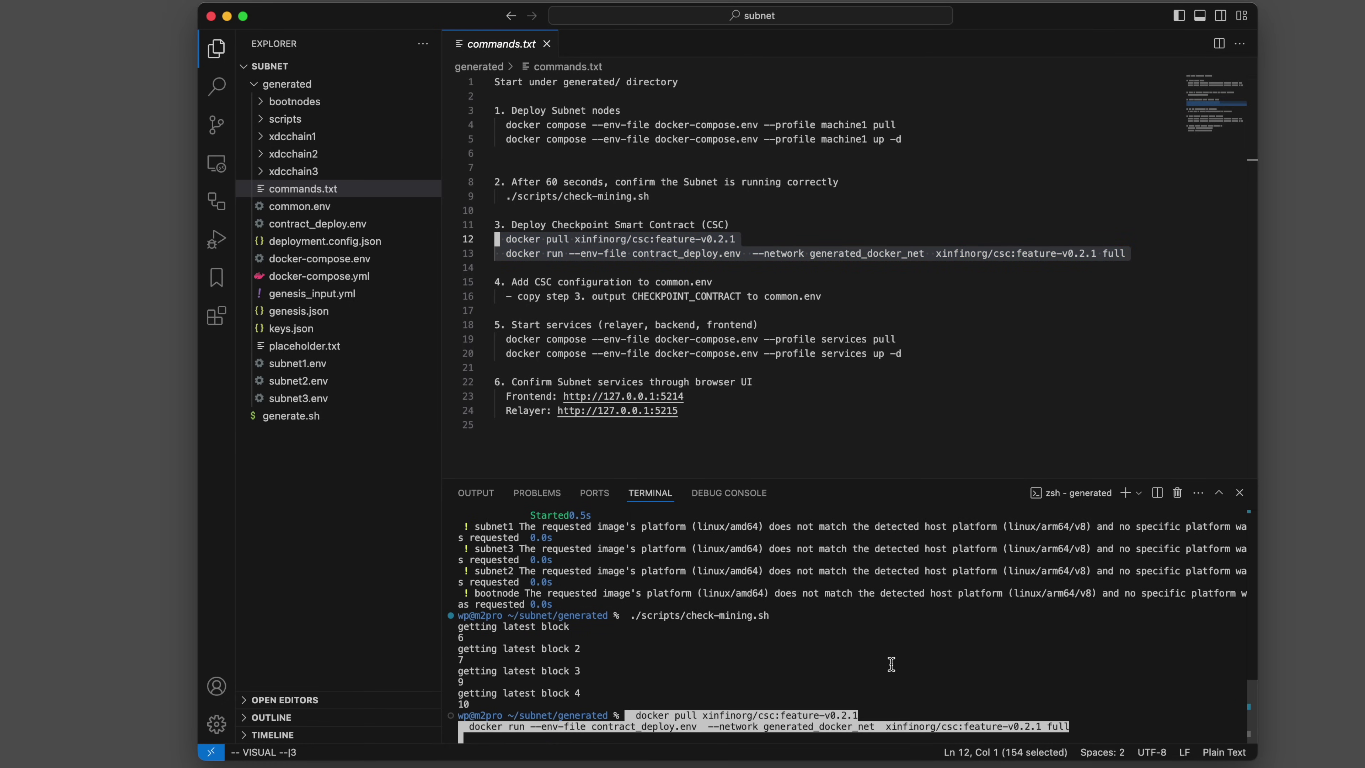
key(Return)
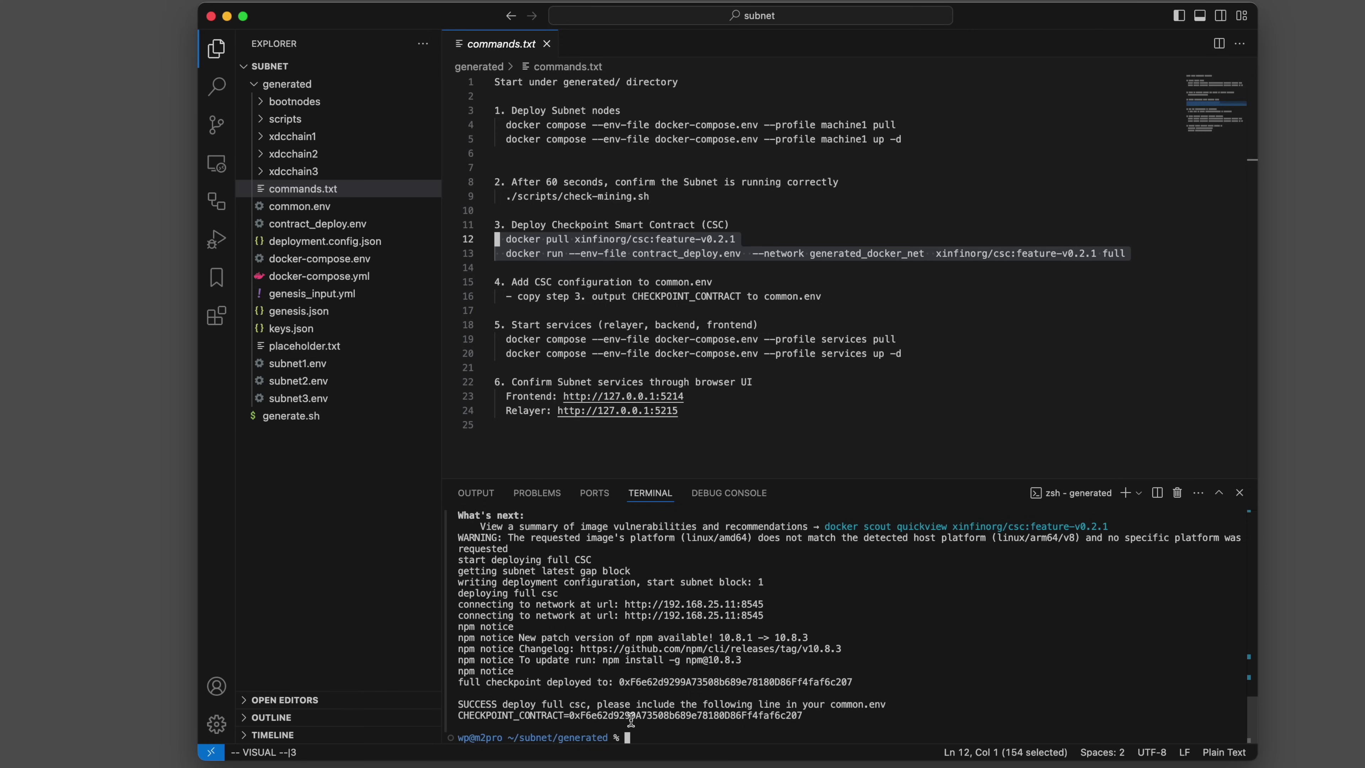
Replace common.env's all-zeros CHECKPOINT_CONTRACT with 0xF6e62d9299A73508b689e78180D86Ff4faf6c207.
double_click(641, 717)
key(super+c)
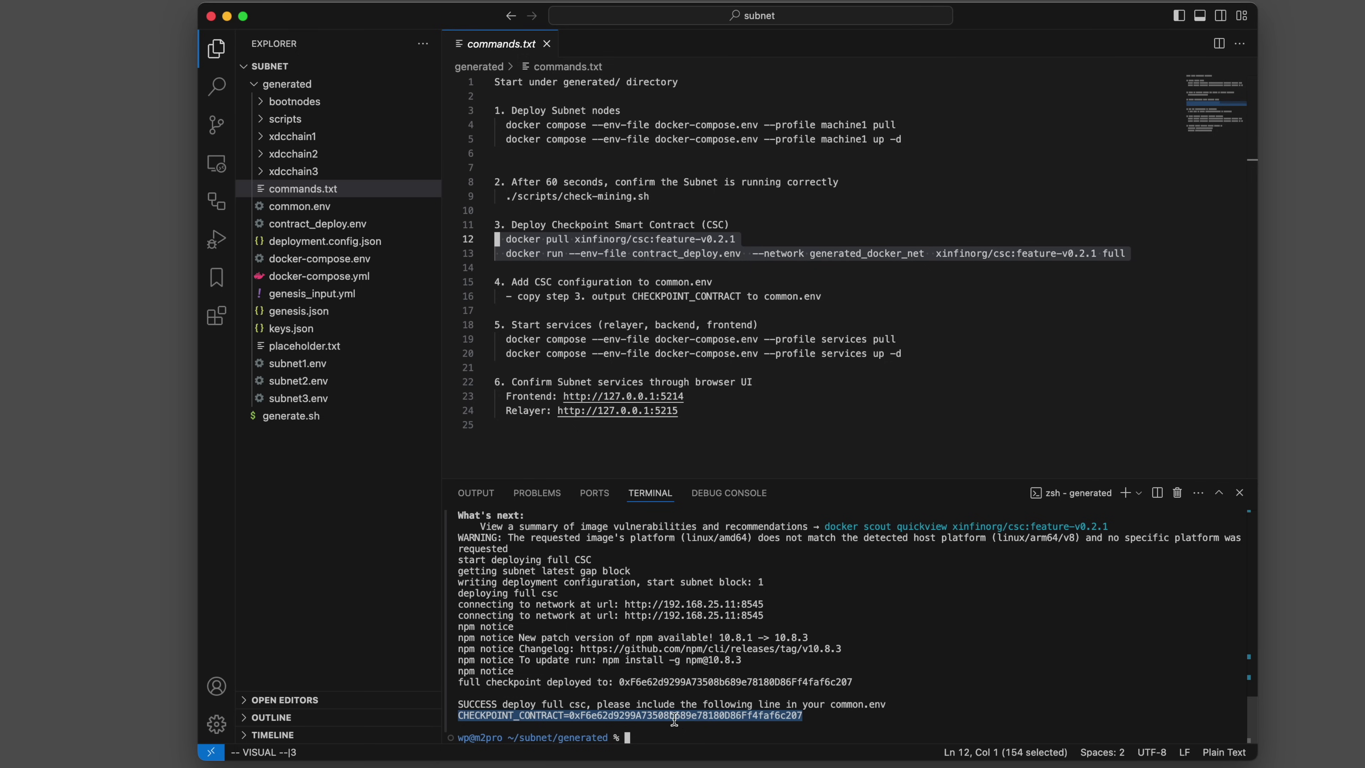
click(305, 209)
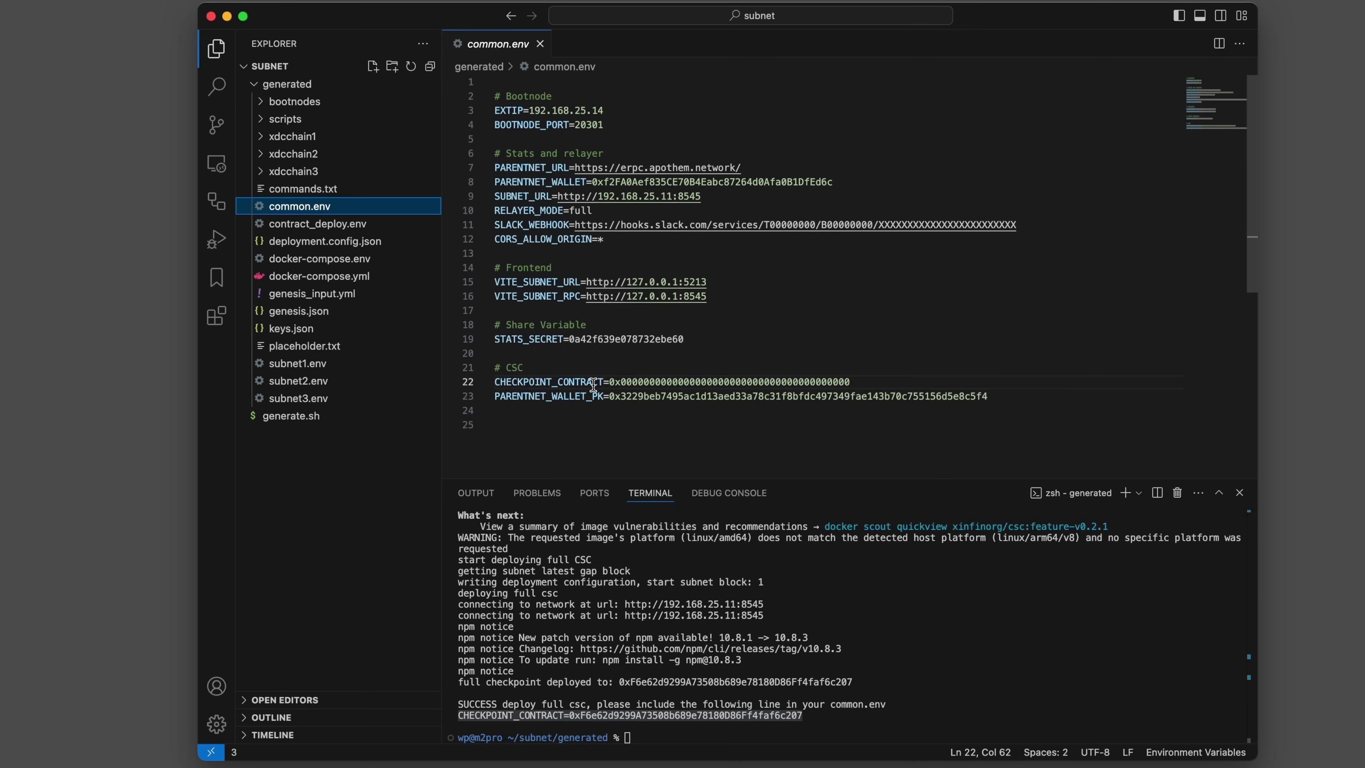
click(520, 385)
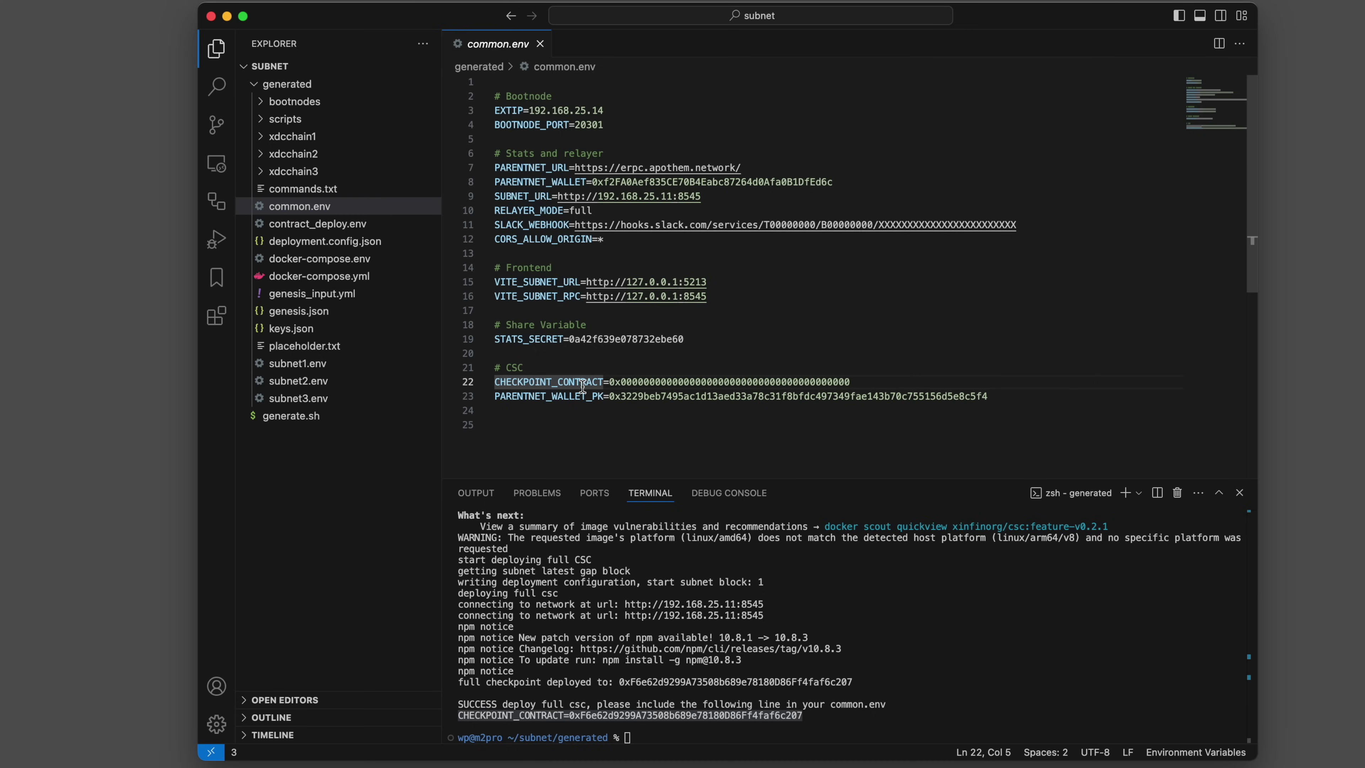
key(o)
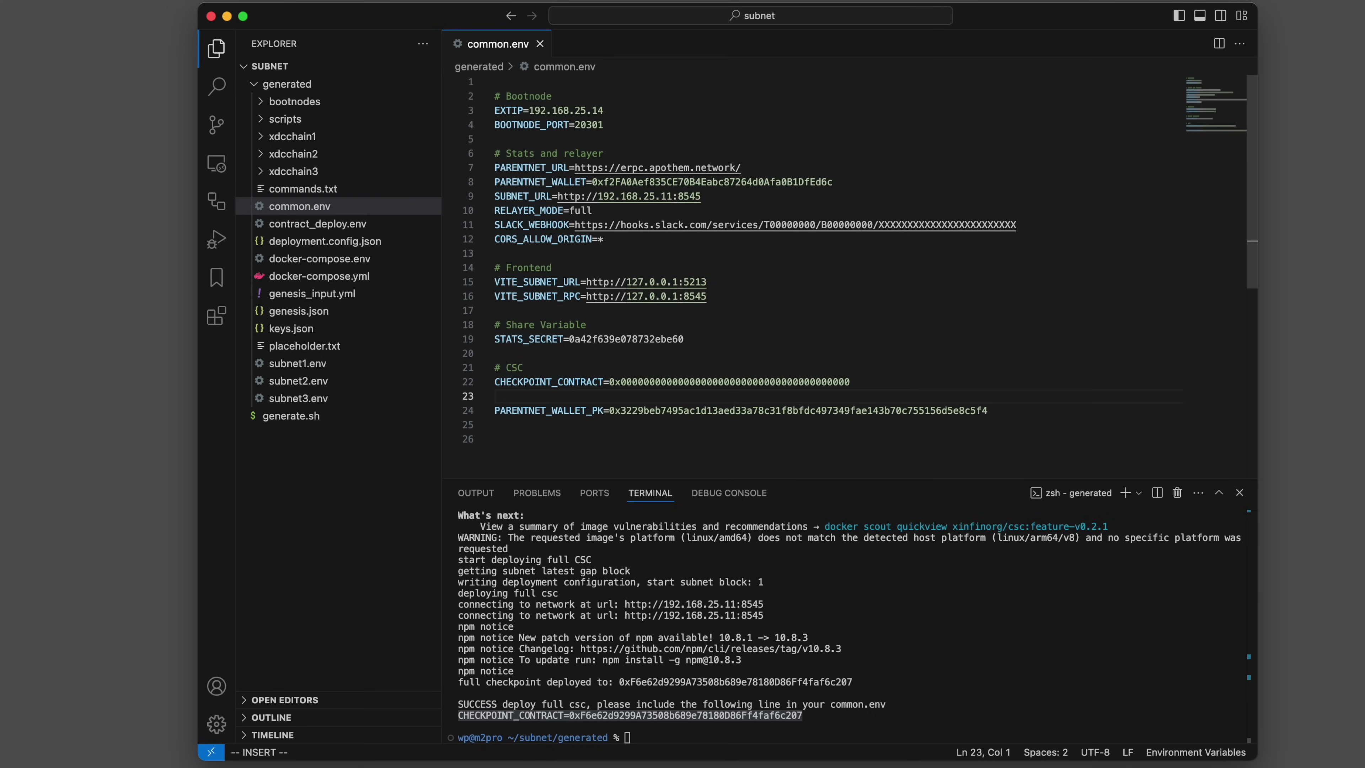
key(super+v)
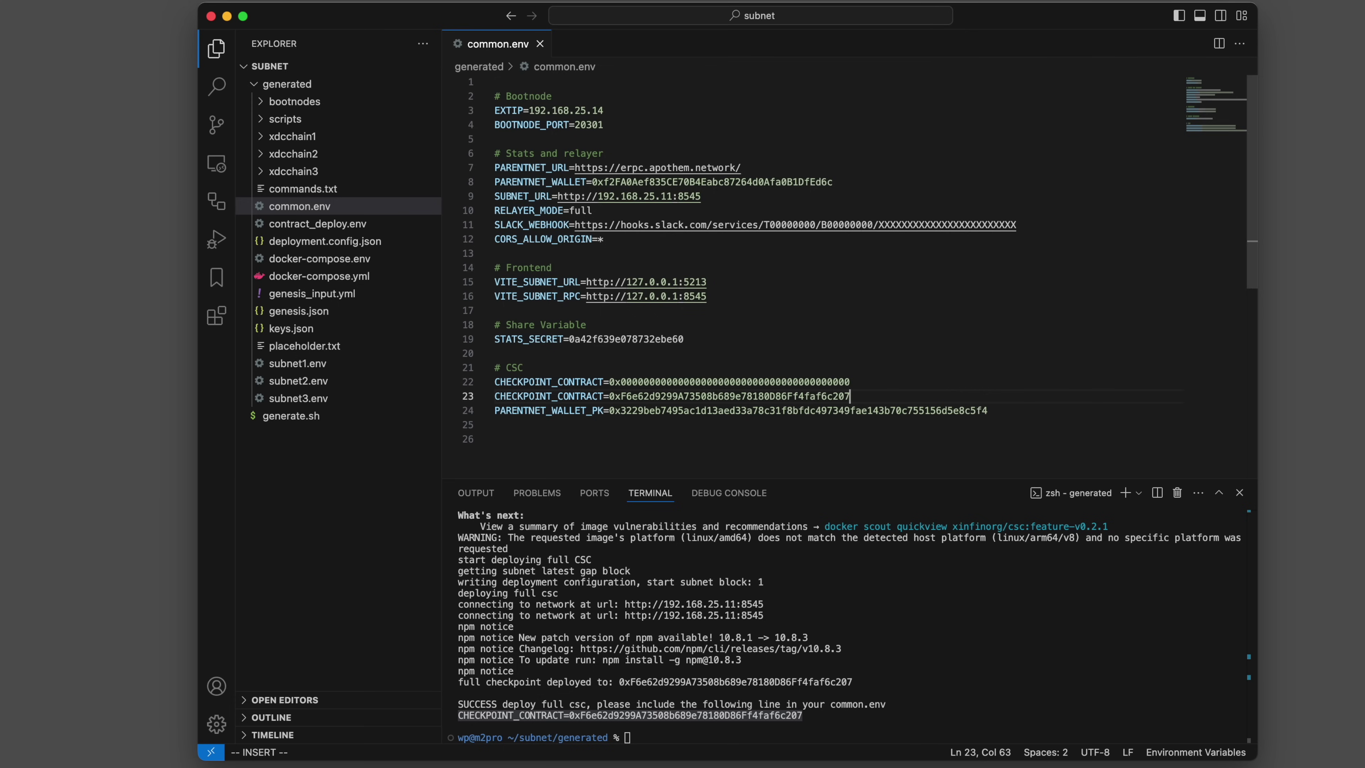
key(Escape)
key(k)
key(d)
key(d)
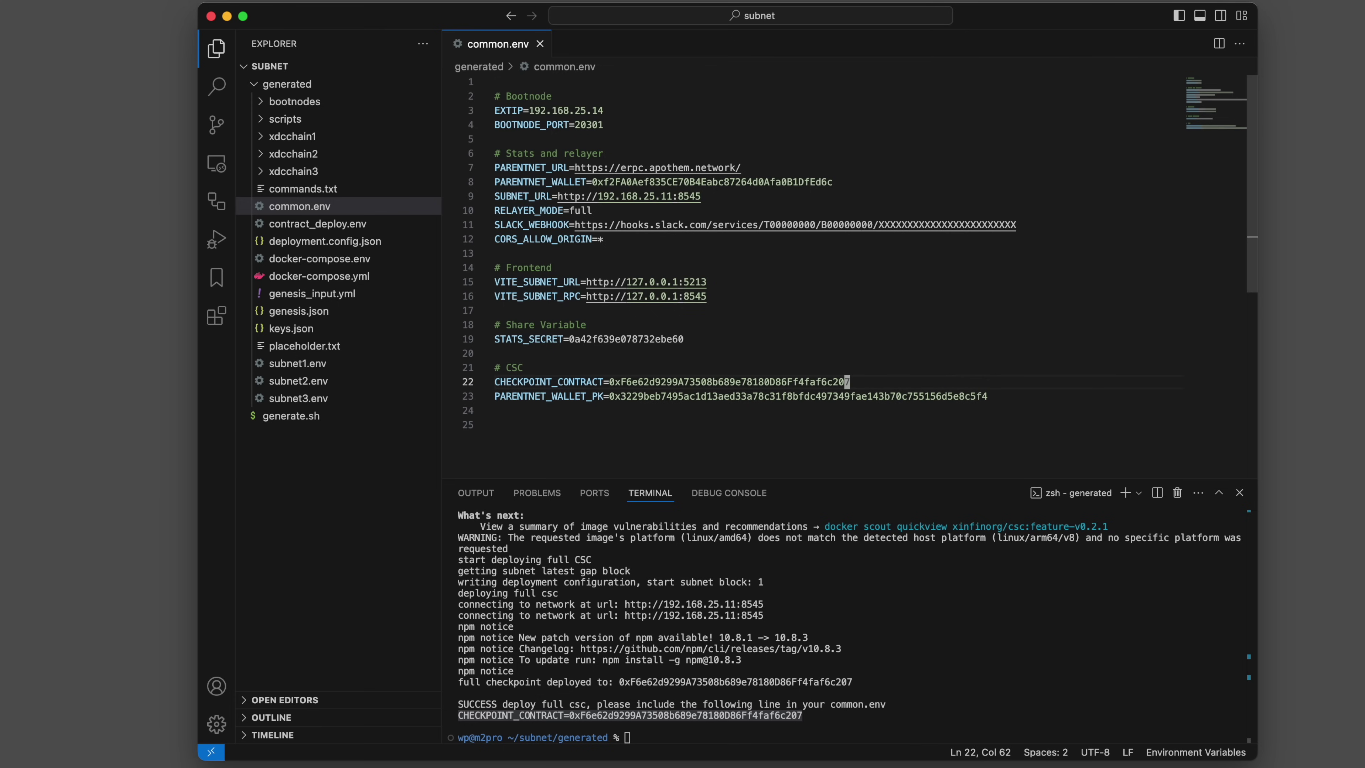
click(605, 425)
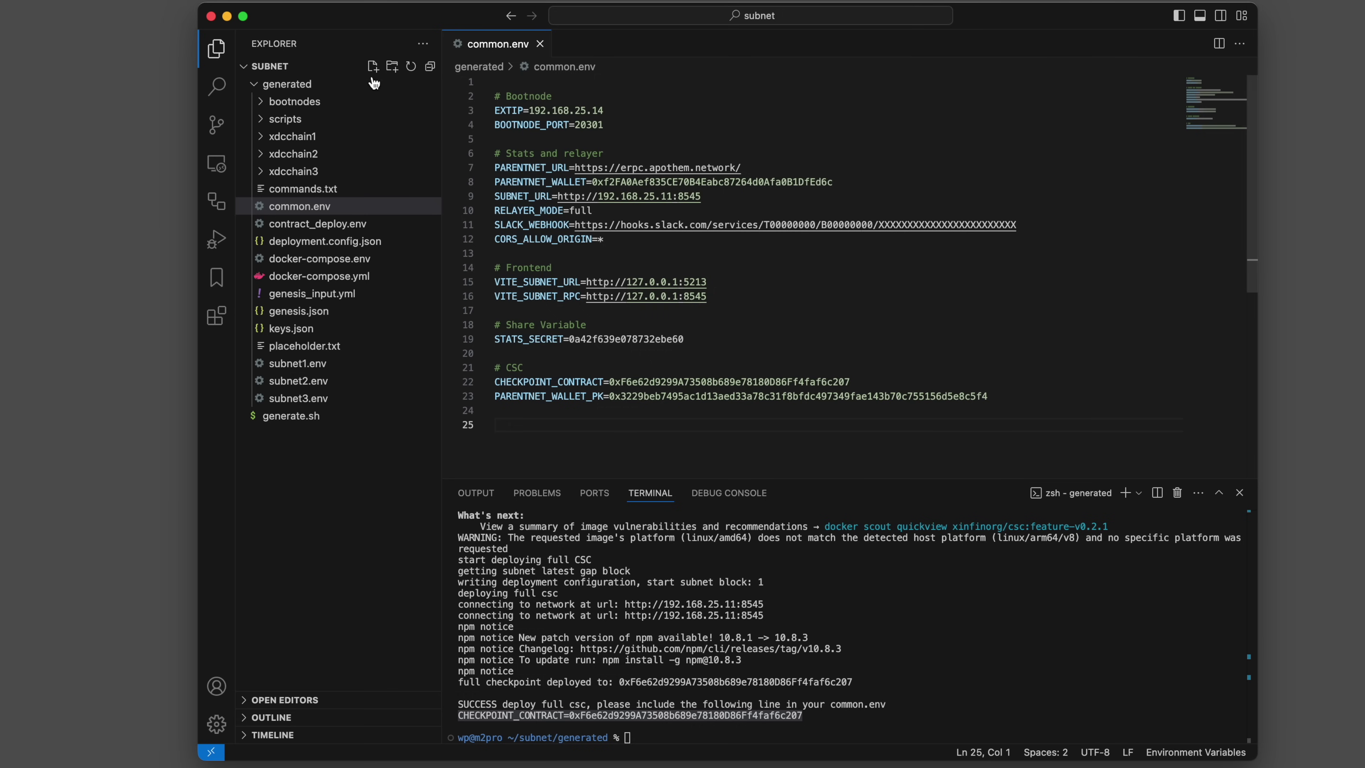
Copy the services pull and up commands from lines 19–20 of commands.txt.
click(323, 189)
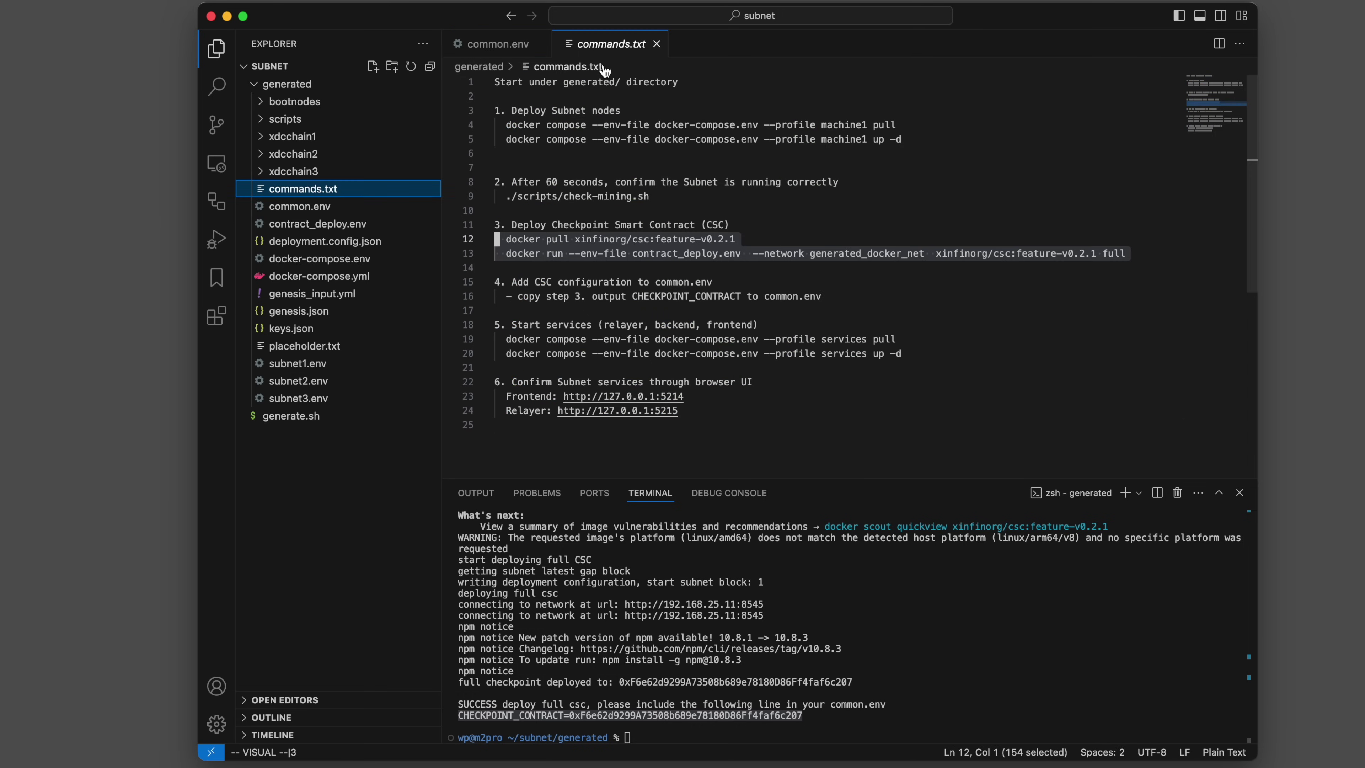
double_click(612, 48)
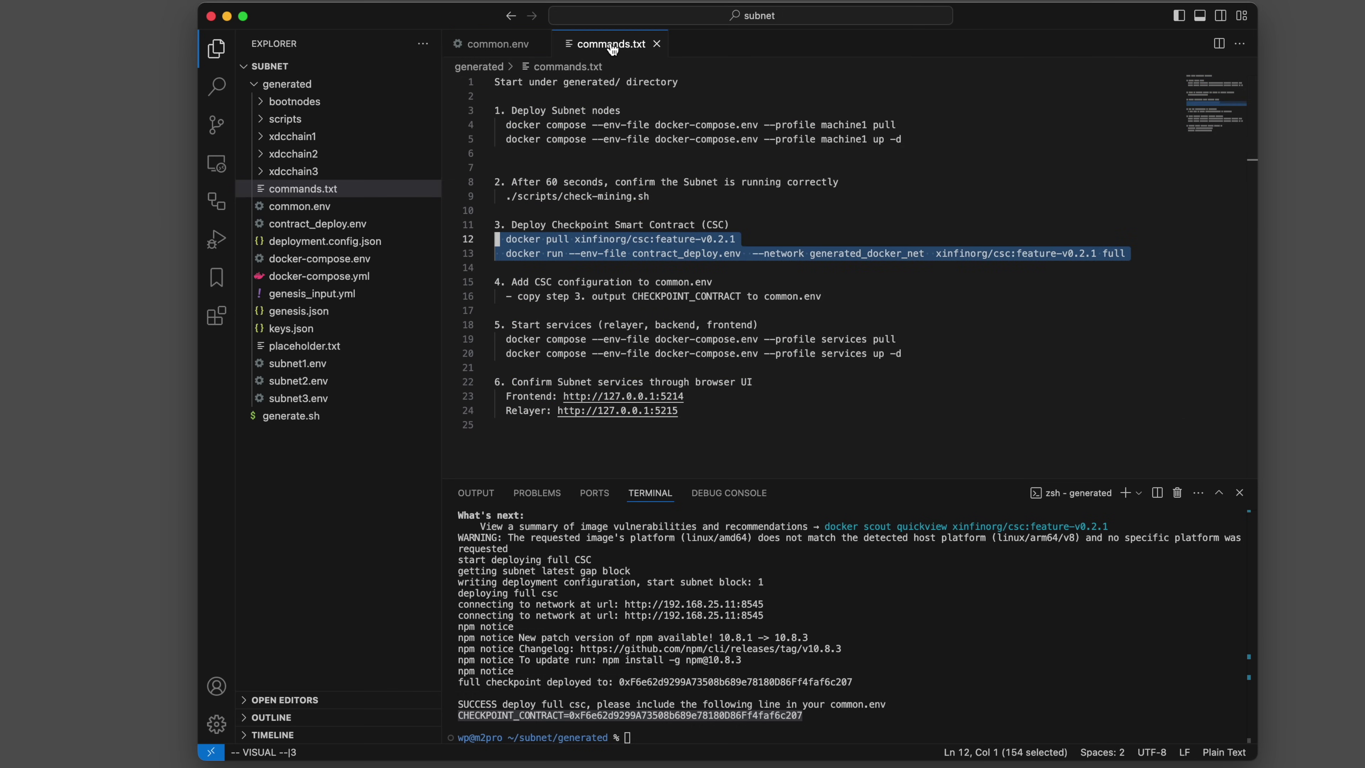
click(678, 317)
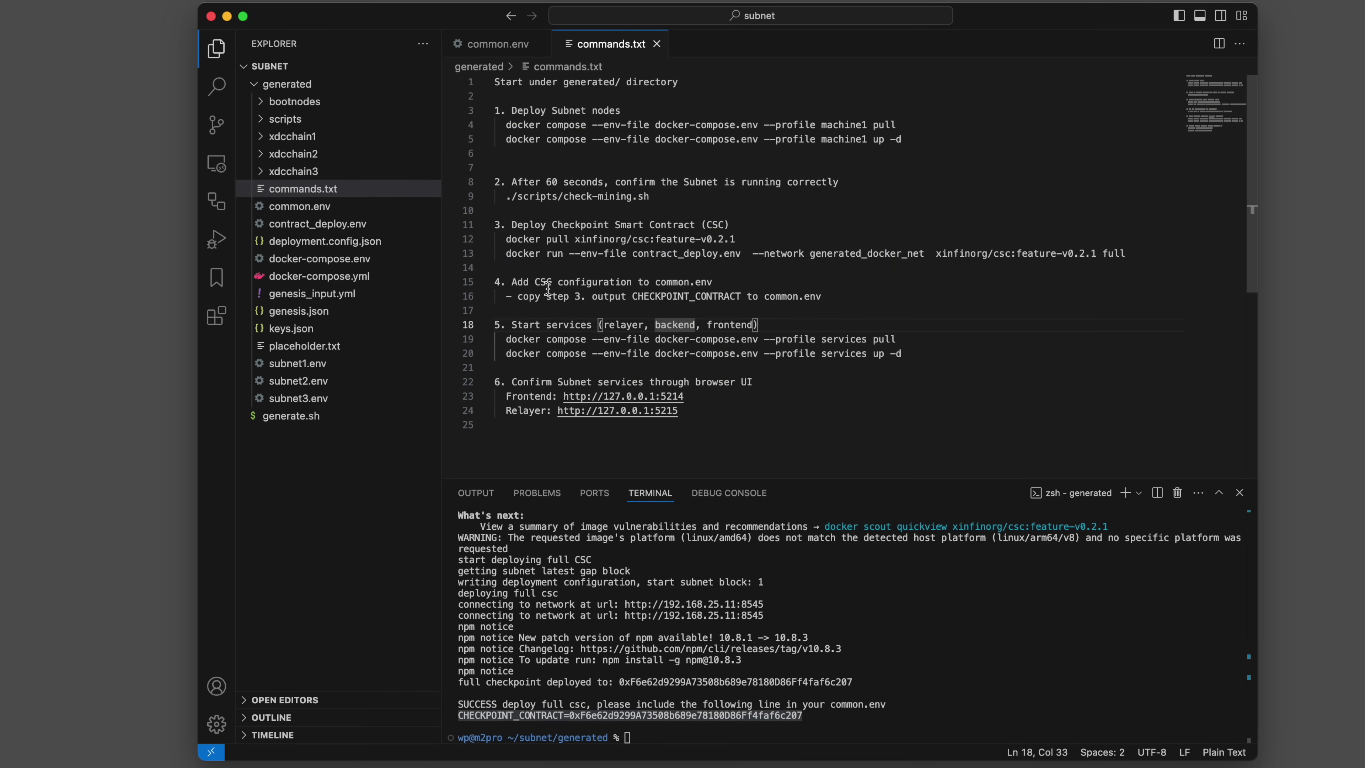
click(507, 325)
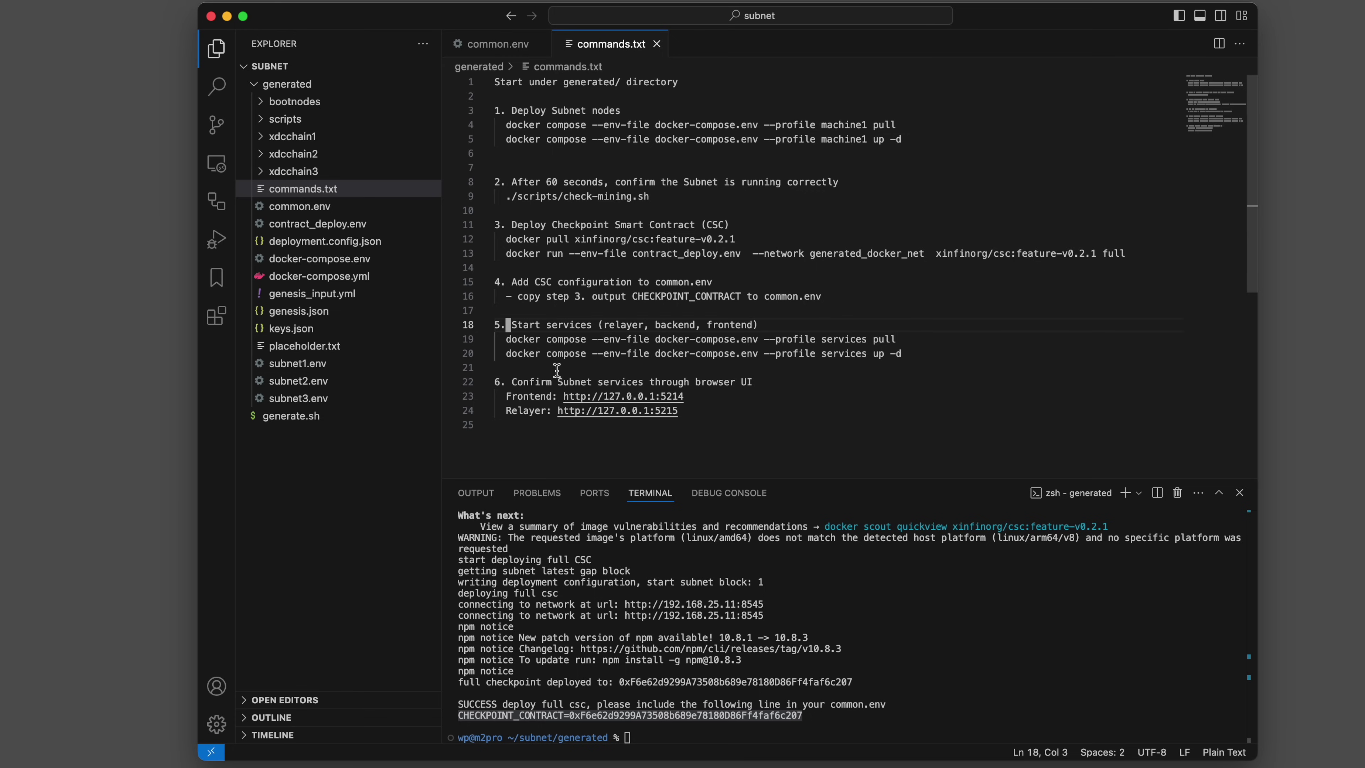
drag(557, 370, 476, 341)
key(super+c)
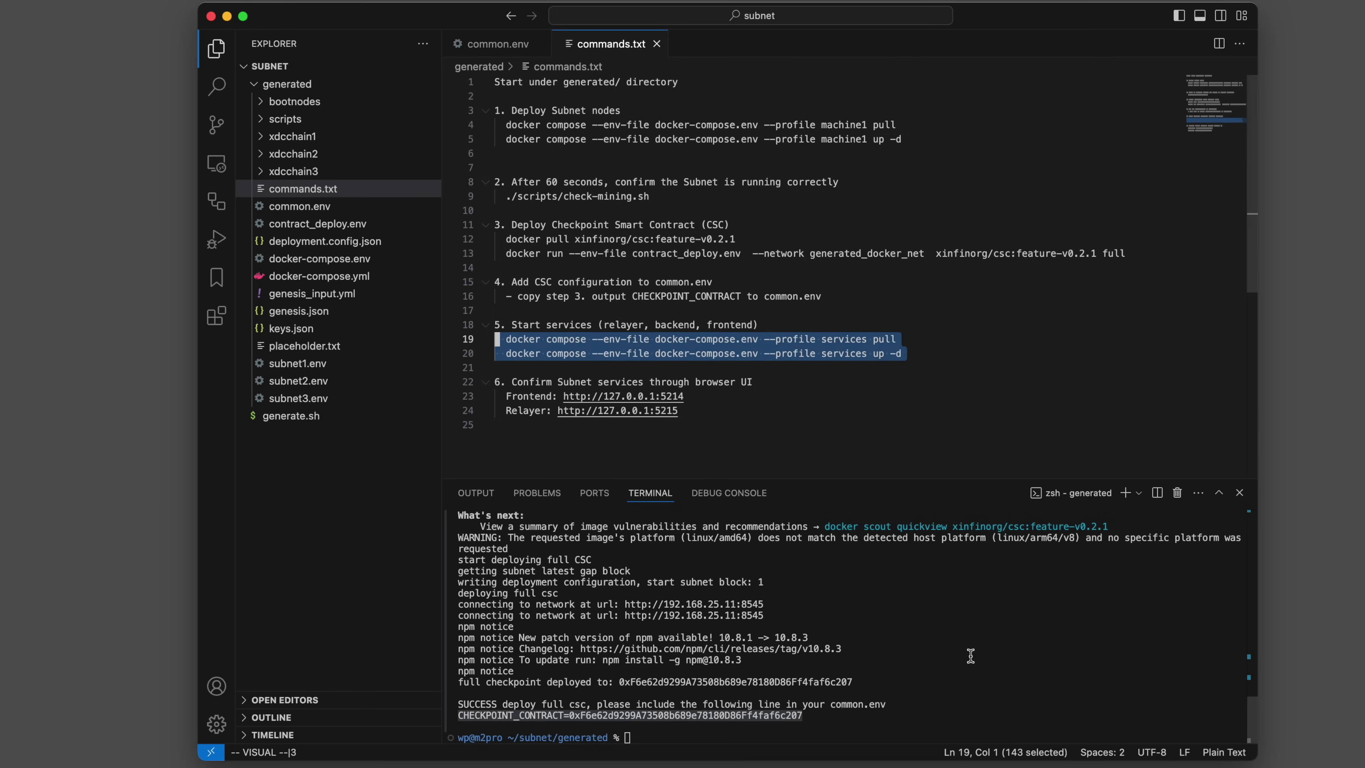
Run the services commands in the terminal to start the relayer, stats and frontend containers.
click(973, 659)
key(super+v)
key(Return)
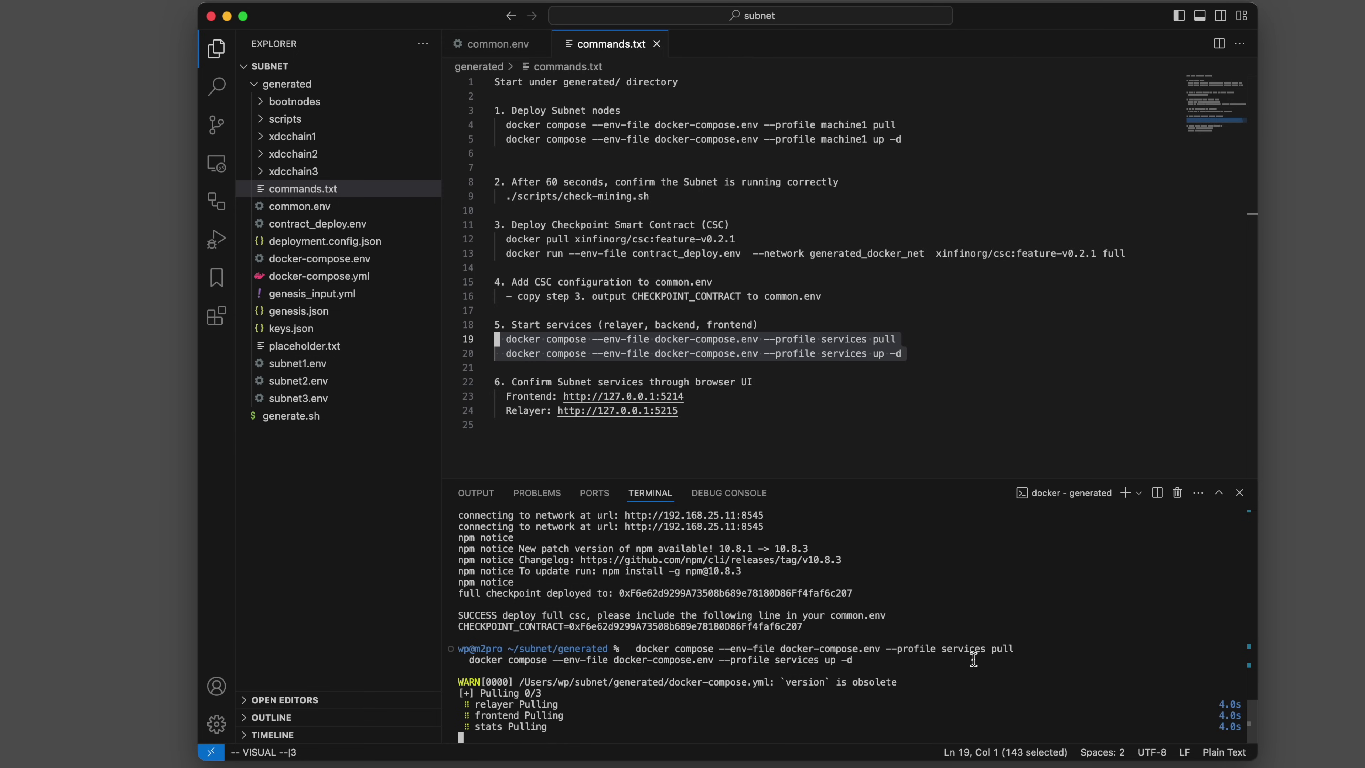
click(1172, 410)
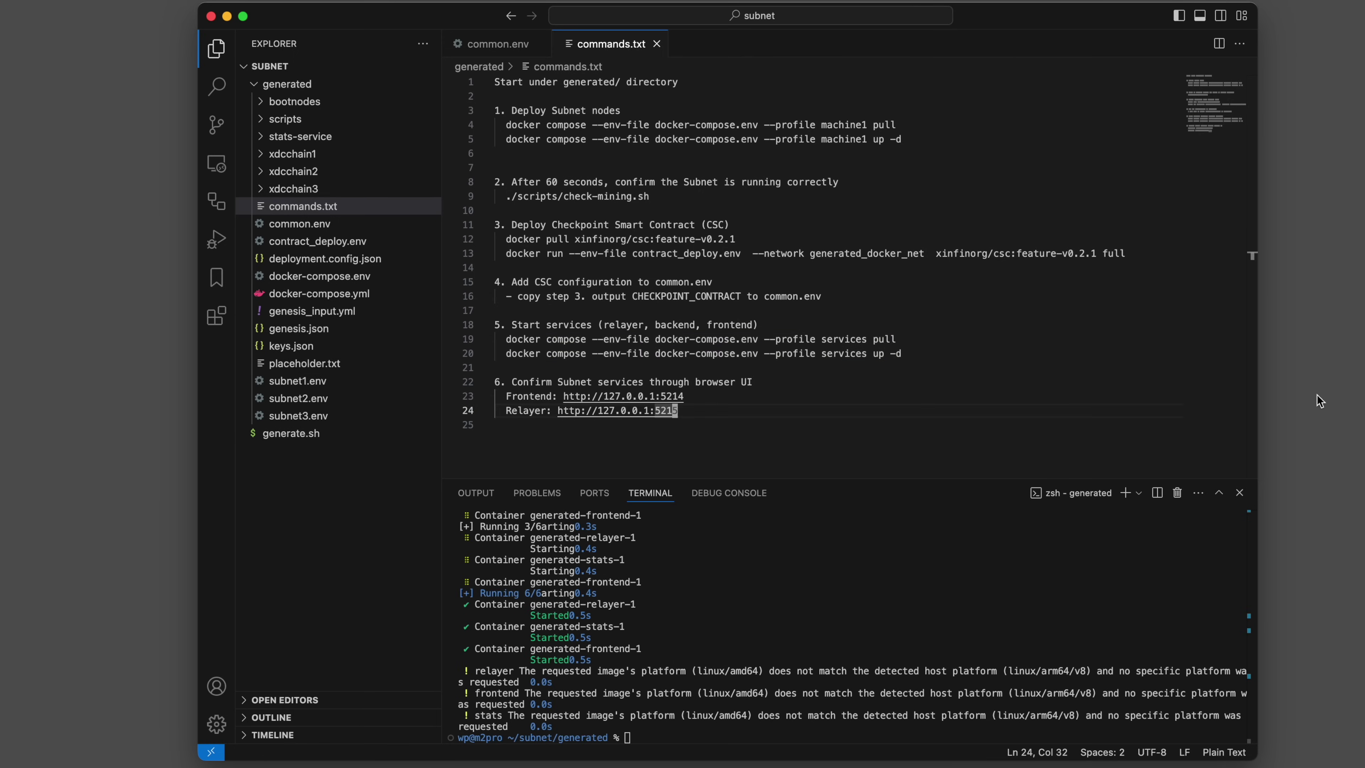